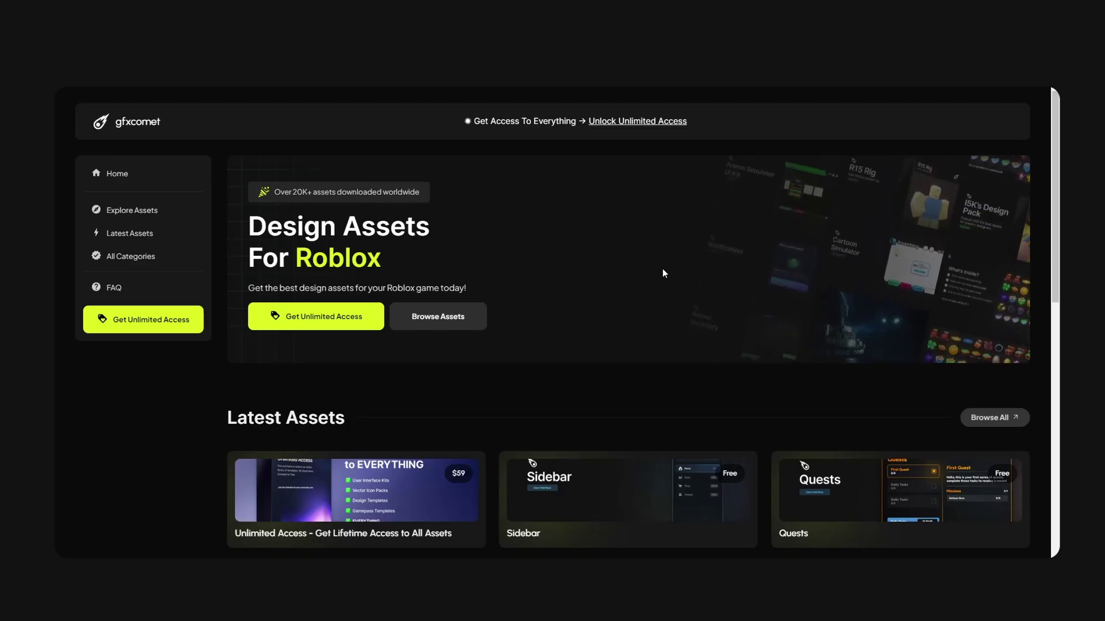
Step: Browse the latest and top assets on the gfxcomet site and preview the Unlimited Access product page
{"action": "scroll", "coordinate": [656, 296], "scroll_direction": "down", "scroll_amount": 4}
{"action": "scroll", "coordinate": [658, 335], "scroll_direction": "down", "scroll_amount": 2}
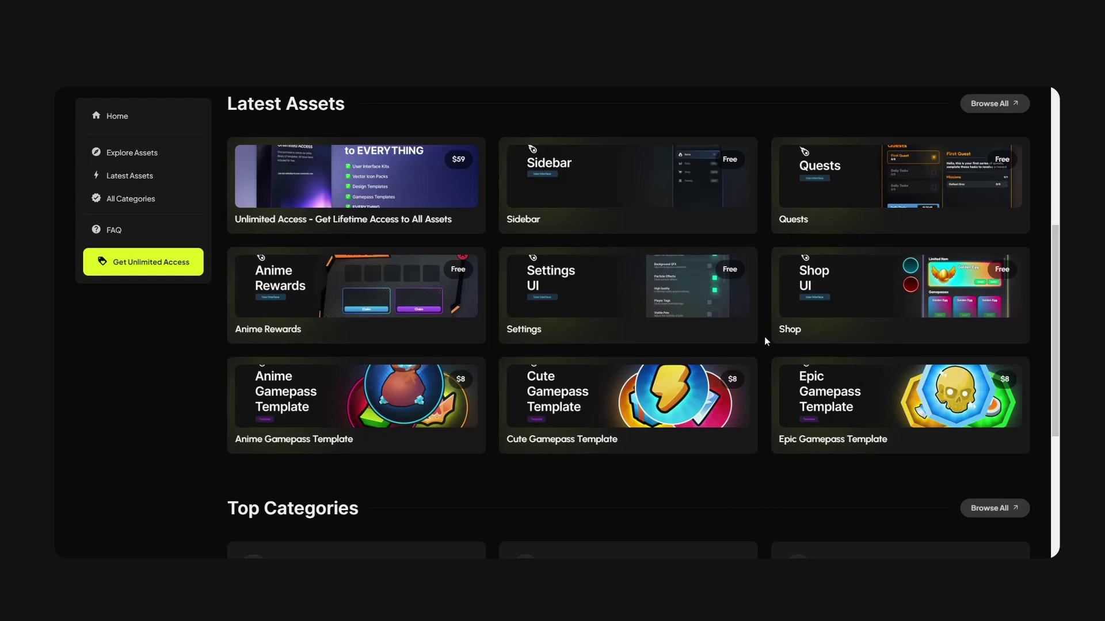
{"action": "scroll", "coordinate": [713, 323], "scroll_direction": "up", "scroll_amount": 1}
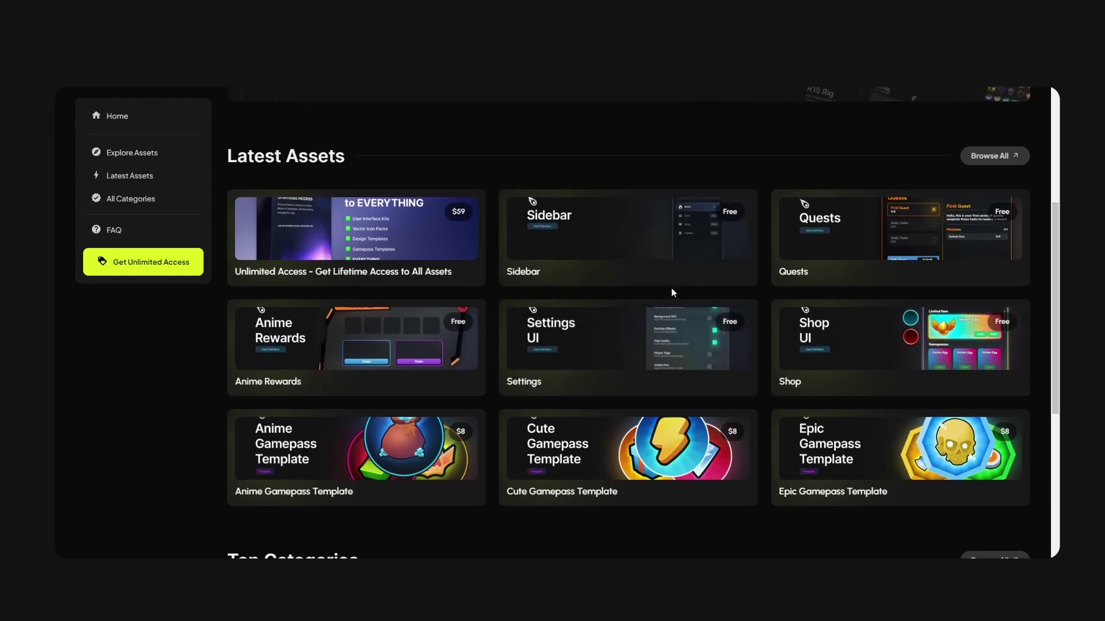
{"action": "scroll", "coordinate": [575, 299], "scroll_direction": "up", "scroll_amount": 1}
{"action": "left_click", "coordinate": [389, 300]}
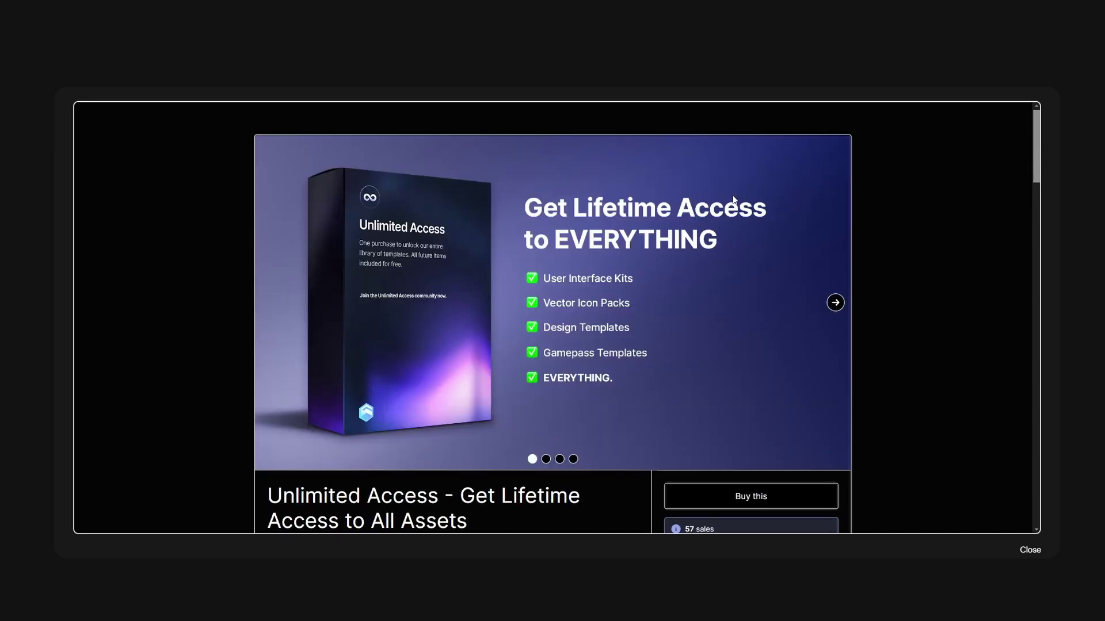
{"action": "left_click", "coordinate": [956, 431]}
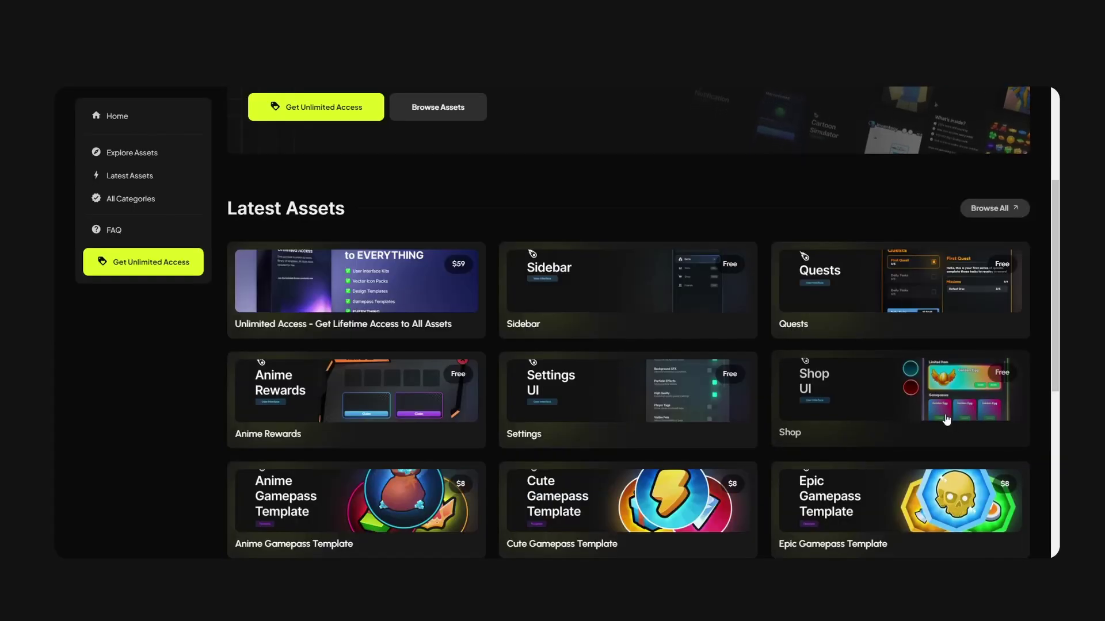
{"action": "scroll", "coordinate": [944, 420], "scroll_direction": "up", "scroll_amount": 4}
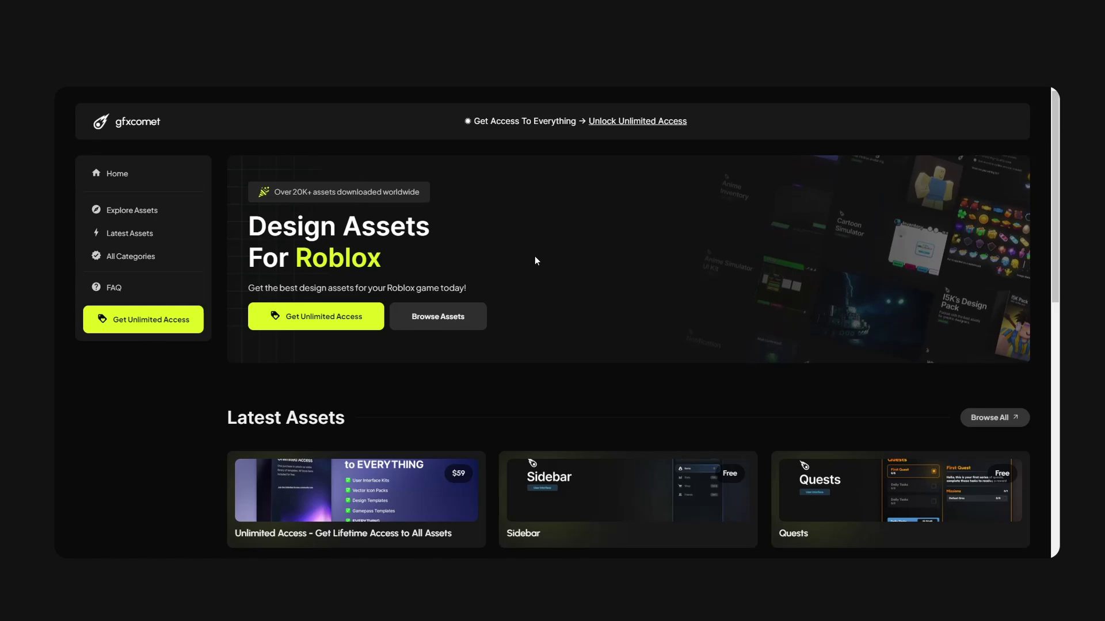
{"action": "scroll", "coordinate": [651, 212], "scroll_direction": "down", "scroll_amount": 5}
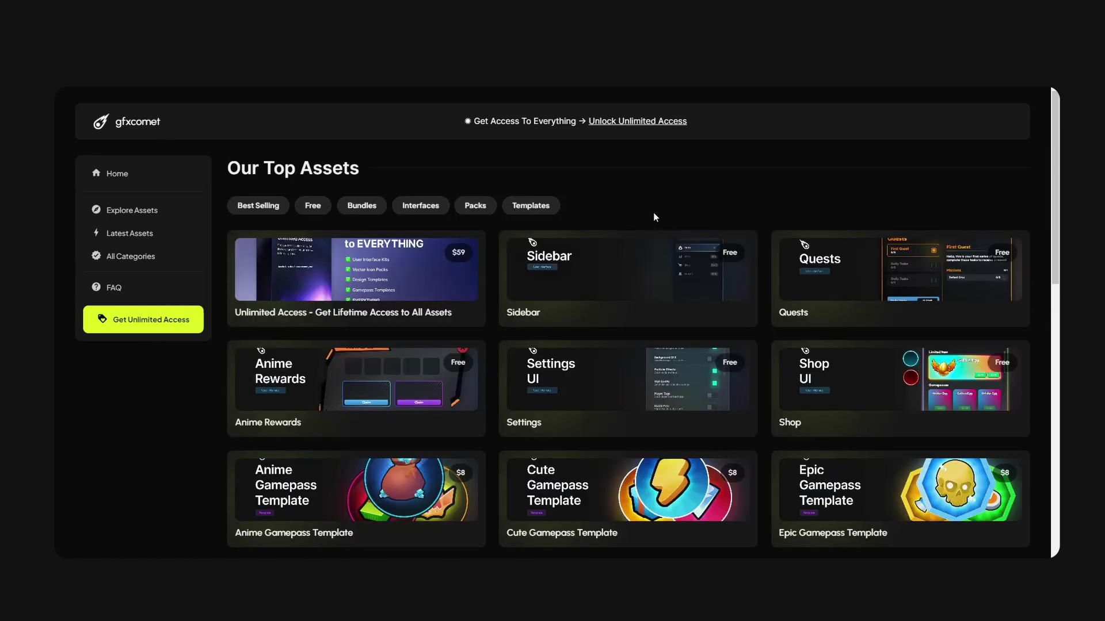
{"action": "scroll", "coordinate": [653, 212], "scroll_direction": "down", "scroll_amount": 3}
{"action": "scroll", "coordinate": [662, 216], "scroll_direction": "down", "scroll_amount": 2}
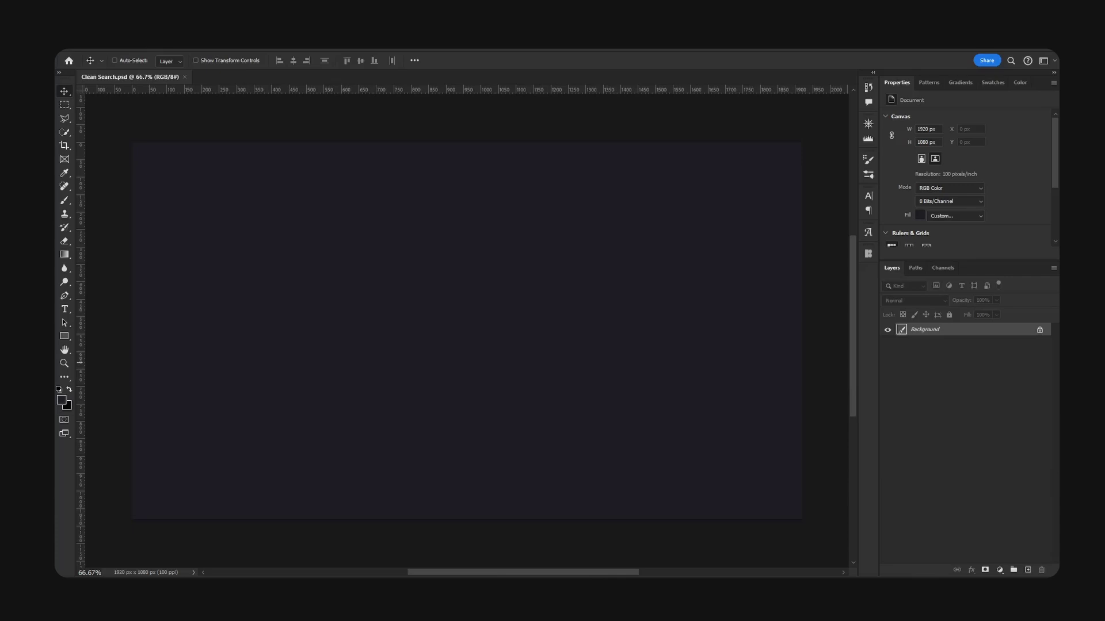
Step: Switch to Photoshop, add a new layer and set the Rectangle tool to a 35 px corner radius with a white foreground colour
{"action": "left_click", "coordinate": [1028, 570]}
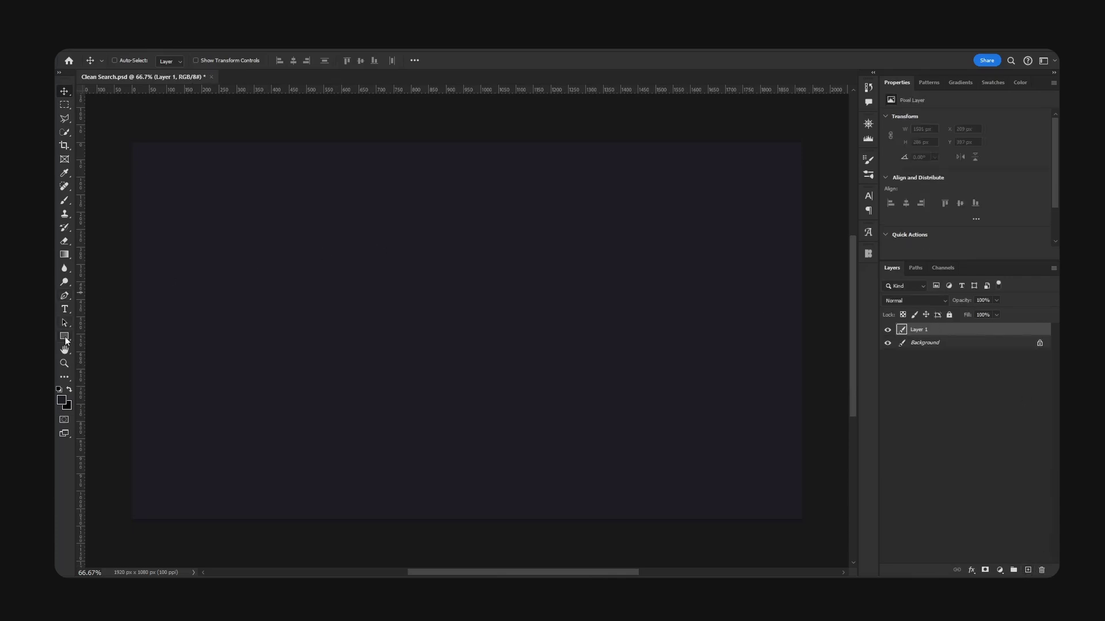
{"action": "left_click_drag", "start_coordinate": [64, 337], "coordinate": [114, 338]}
{"action": "left_click", "coordinate": [114, 337]}
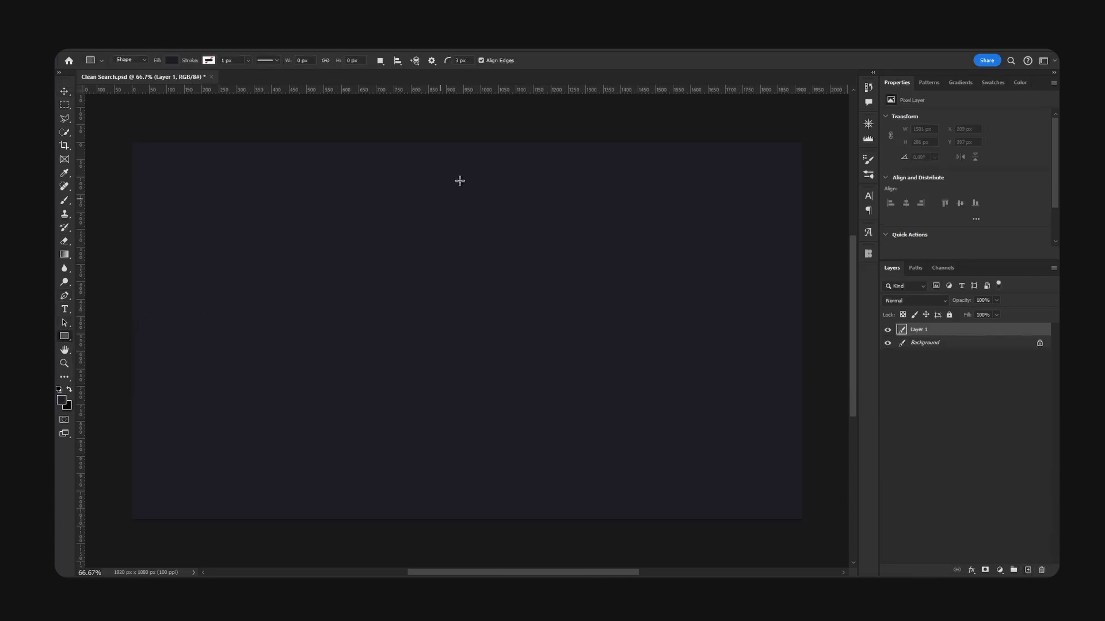
{"action": "left_click", "coordinate": [469, 60]}
{"action": "key", "text": "x"}
Step: Try several recently used colours as the rectangle's fill and look at the stroke colour options
{"action": "left_click", "coordinate": [172, 60]}
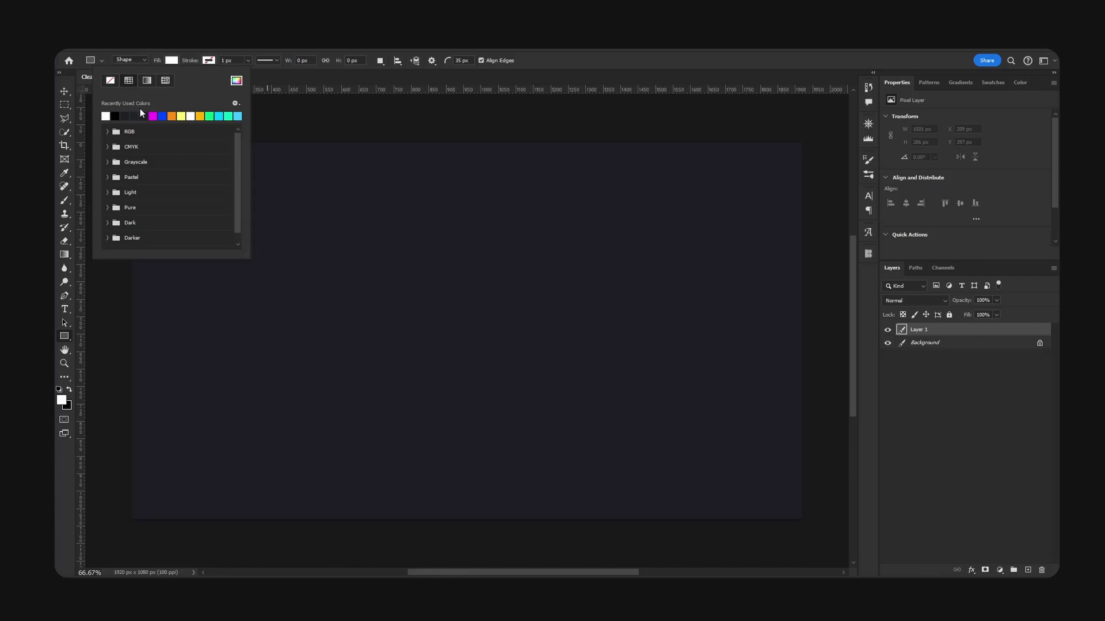
{"action": "left_click", "coordinate": [117, 117]}
{"action": "left_click", "coordinate": [170, 117]}
{"action": "left_click", "coordinate": [208, 117]}
{"action": "left_click", "coordinate": [124, 117]}
{"action": "left_click", "coordinate": [216, 117]}
{"action": "left_click", "coordinate": [162, 116]}
{"action": "left_click", "coordinate": [201, 117]}
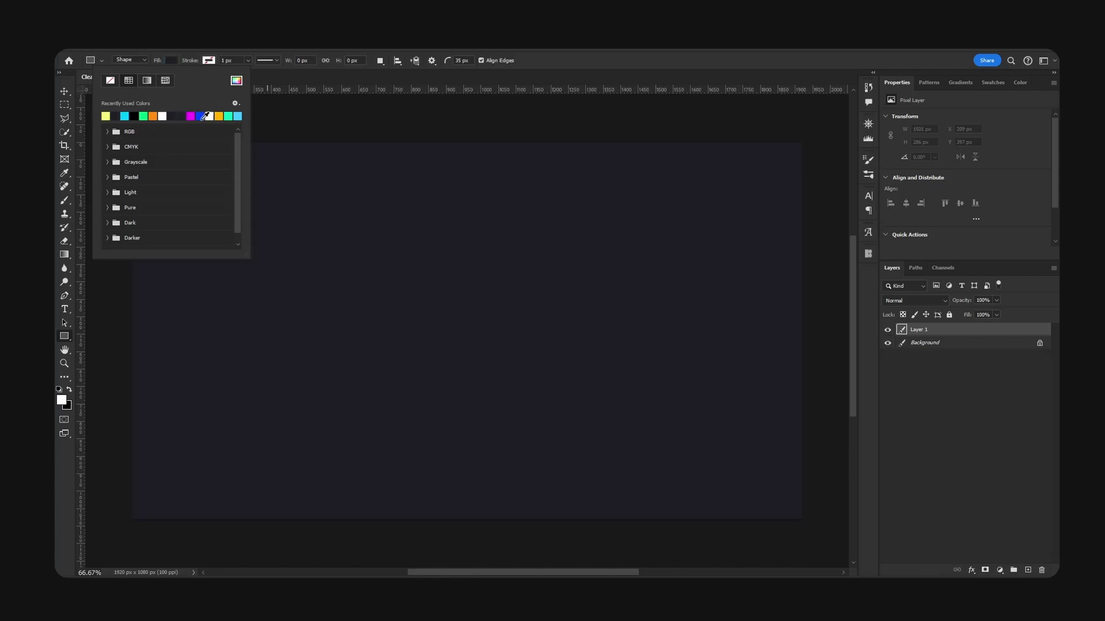
{"action": "left_click", "coordinate": [174, 116]}
{"action": "left_click", "coordinate": [213, 60]}
{"action": "left_click", "coordinate": [214, 60]}
{"action": "left_click", "coordinate": [214, 60]}
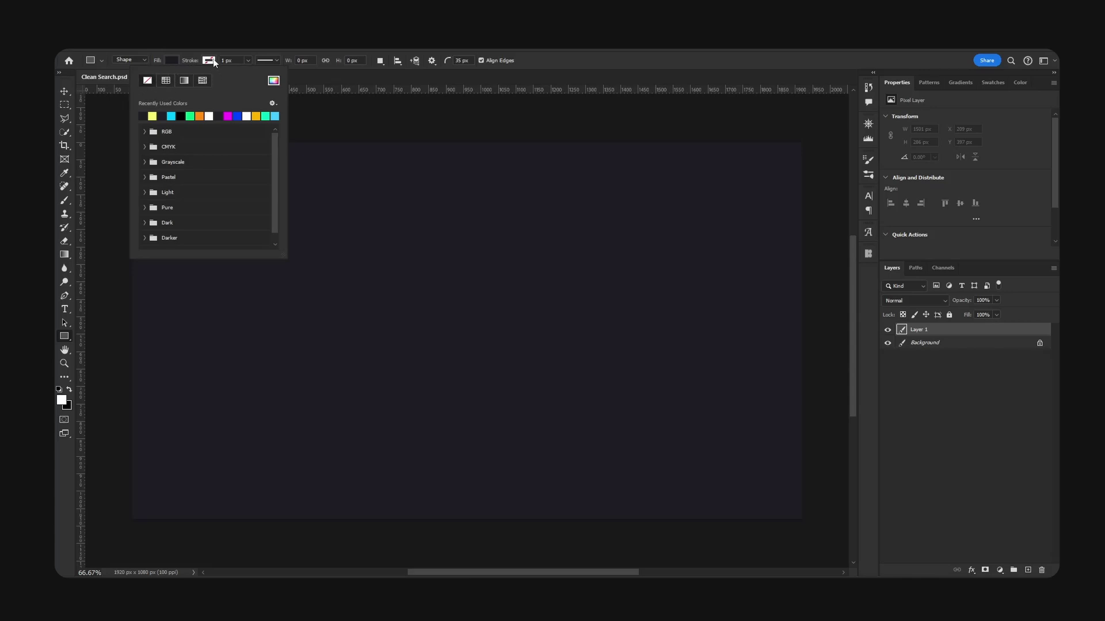
Step: Set the shape fill to white and draw a wide rounded rectangle about 1220 × 152 px near the canvas centre
{"action": "left_click", "coordinate": [171, 61]}
{"action": "left_click", "coordinate": [171, 117]}
{"action": "mouse_move", "coordinate": [266, 272]}
{"action": "left_mouse_down"}
{"action": "mouse_move", "coordinate": [542, 356]}
{"action": "mouse_move", "coordinate": [703, 351]}
{"action": "mouse_move", "coordinate": [679, 328]}
{"action": "mouse_move", "coordinate": [658, 330]}
{"action": "mouse_move", "coordinate": [691, 325]}
{"action": "left_mouse_up"}
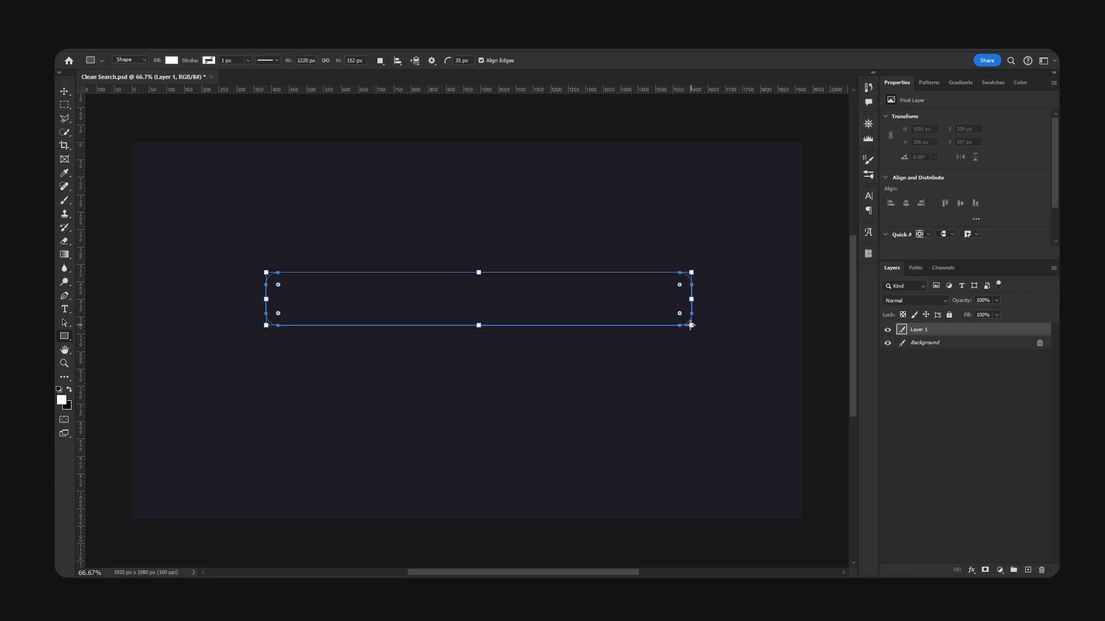
Step: Centre the white rectangle horizontally and vertically on the canvas
{"action": "key", "text": "v"}
{"action": "left_click_drag", "start_coordinate": [576, 279], "coordinate": [564, 289]}
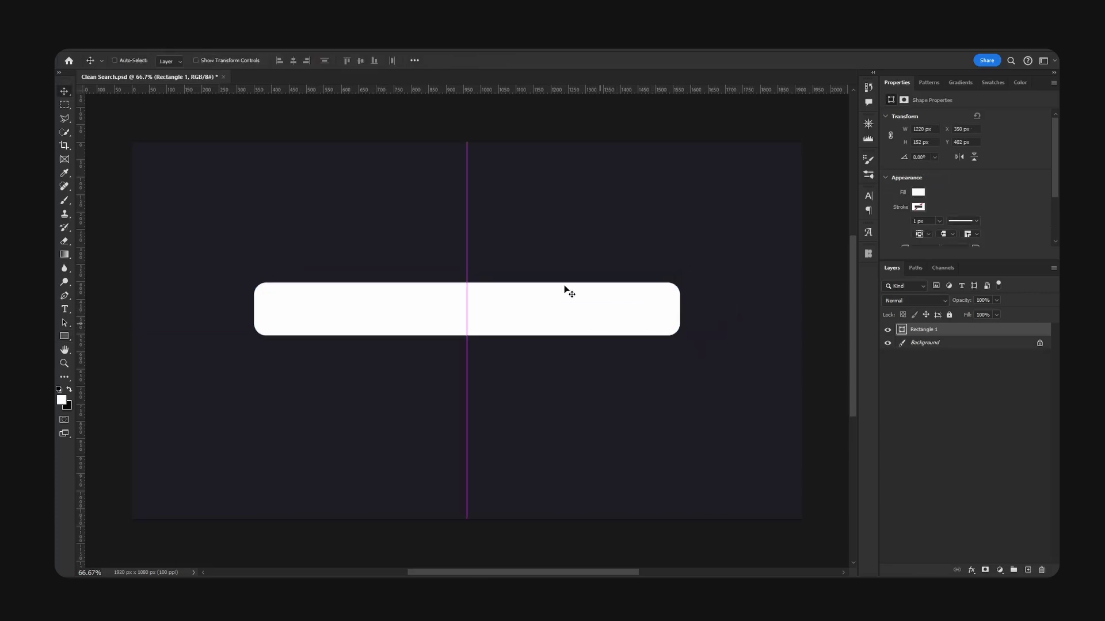
{"action": "left_click", "coordinate": [361, 61]}
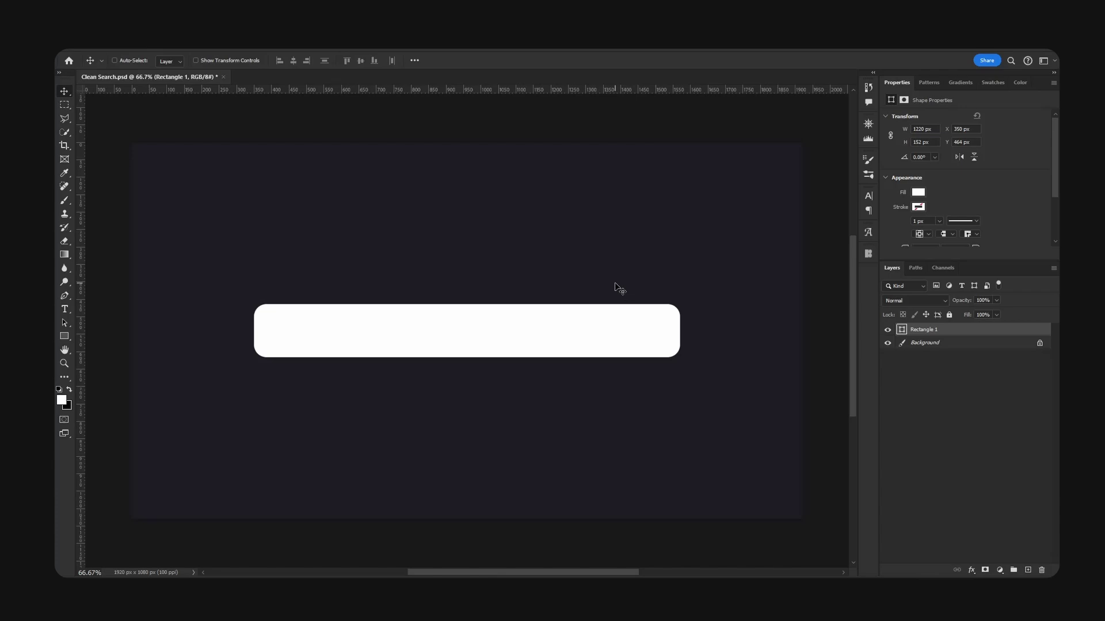
Step: Set the corner radius of all four rectangle corners to 45 px
{"action": "scroll", "coordinate": [987, 196], "scroll_direction": "down", "scroll_amount": 2}
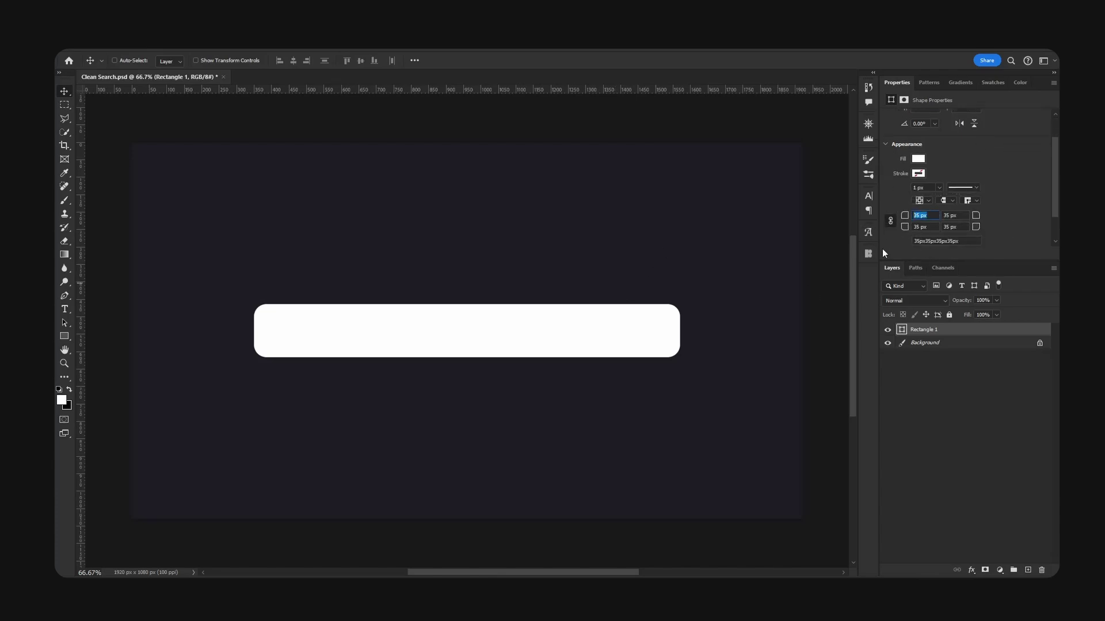
{"action": "type", "text": "45"}
{"action": "key", "text": "Return"}
Step: Add a Gradient Overlay to the rectangle layer and set its angle to 90°
{"action": "left_click_drag", "start_coordinate": [690, 325], "coordinate": [700, 303]}
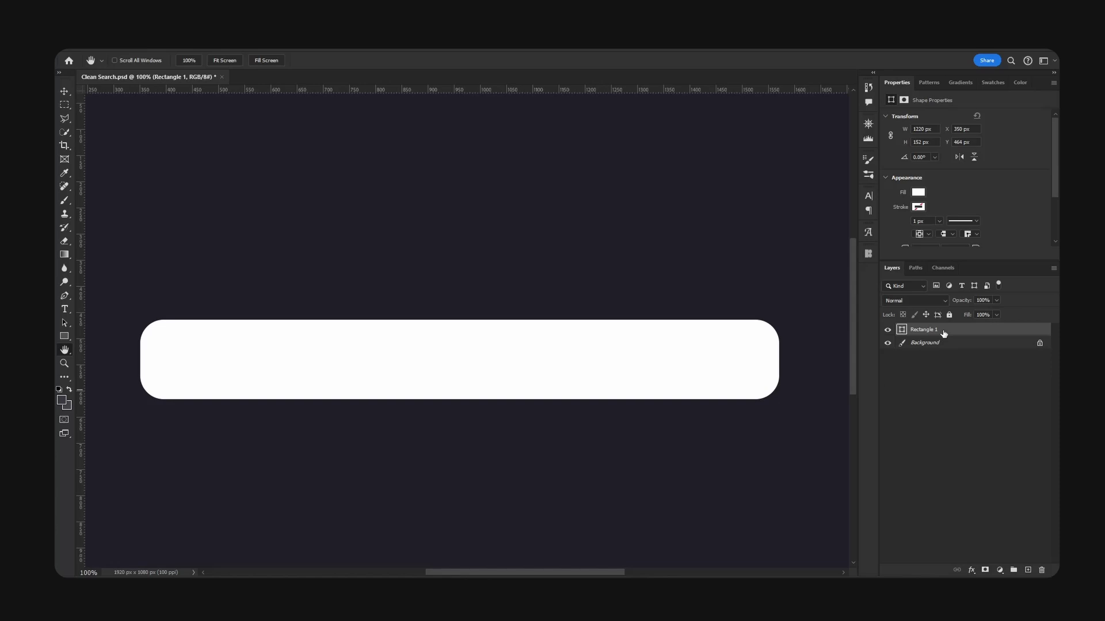
{"action": "right_click", "coordinate": [943, 334]}
{"action": "left_click", "coordinate": [978, 121]}
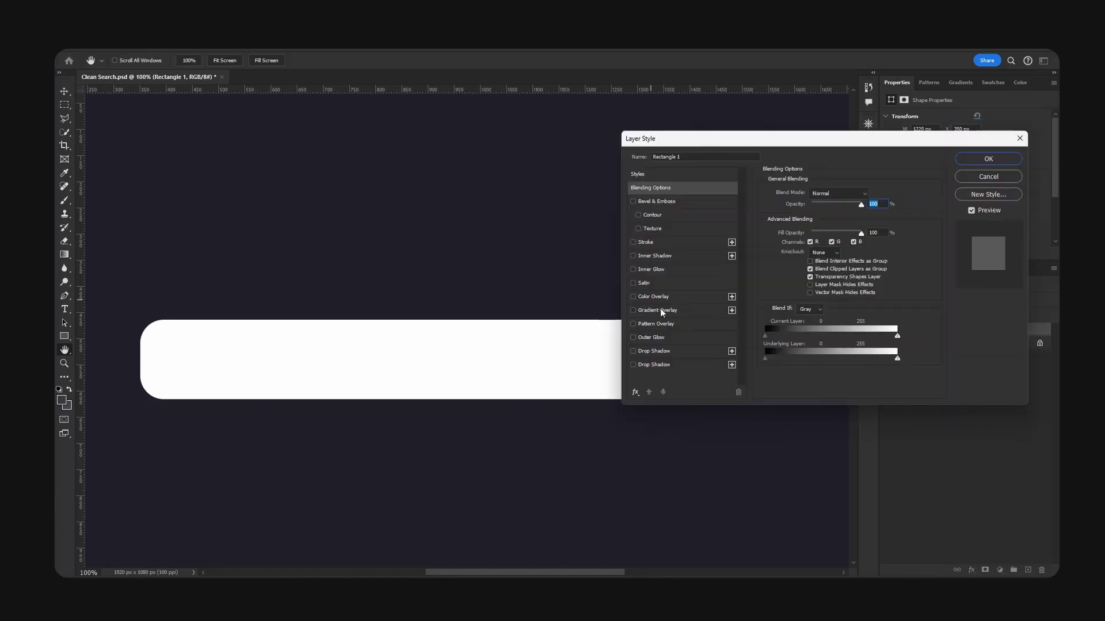
{"action": "left_click", "coordinate": [662, 311]}
{"action": "left_click_drag", "start_coordinate": [753, 241], "coordinate": [750, 241]}
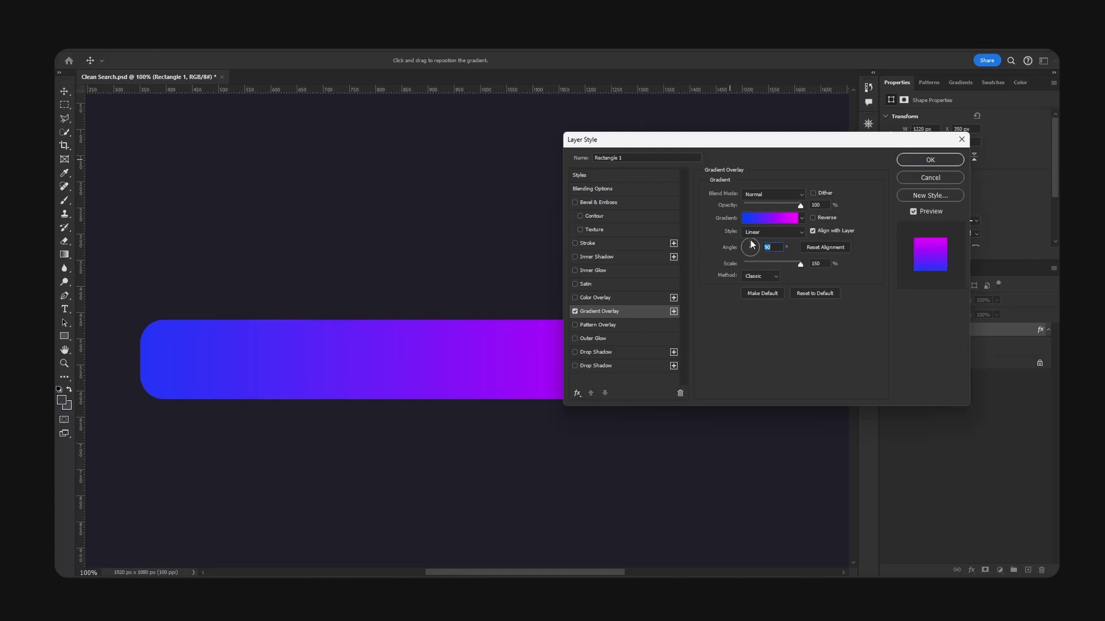
Step: Move the gradient's end stop to location 100 and set the start stop's colour to #37373f
{"action": "left_click", "coordinate": [762, 220]}
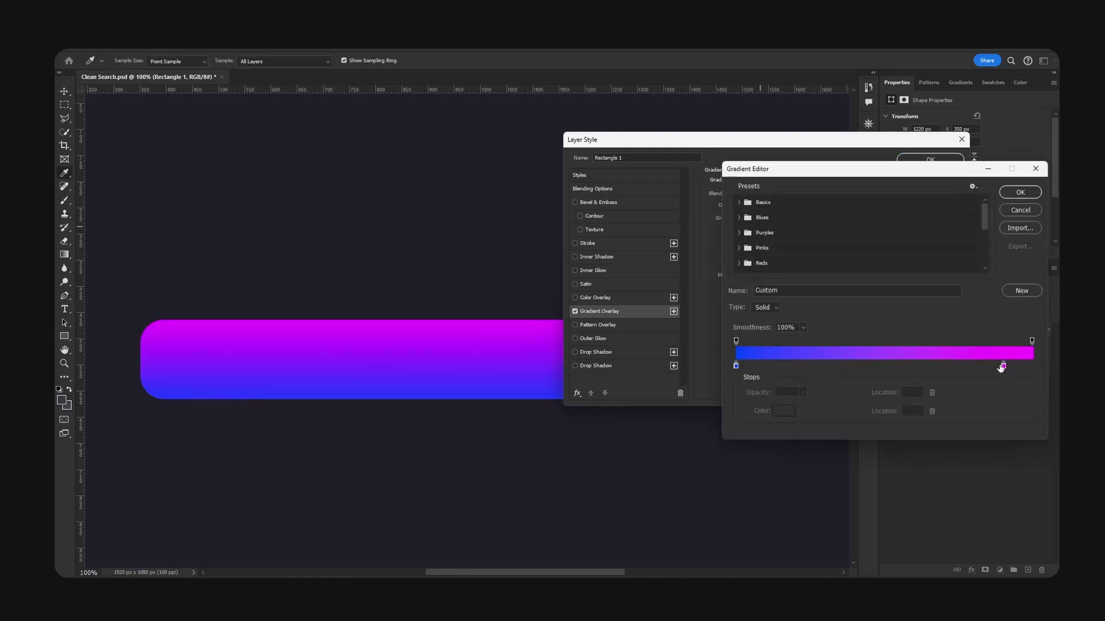
{"action": "left_click_drag", "start_coordinate": [1003, 366], "coordinate": [1032, 366]}
{"action": "double_click", "coordinate": [735, 367]}
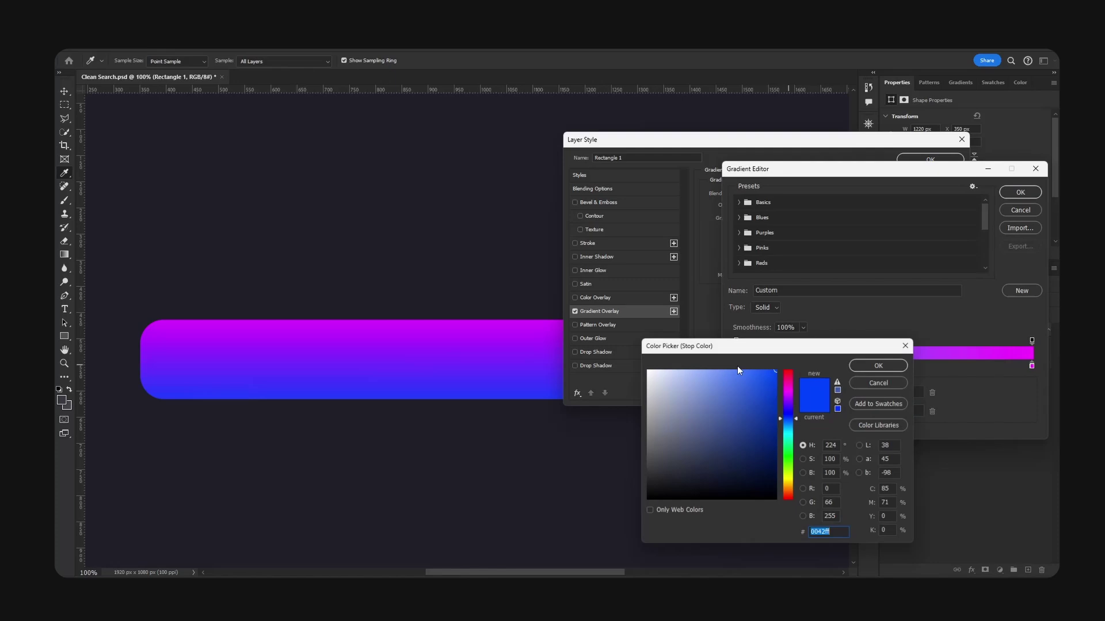
{"action": "left_click", "coordinate": [62, 400]}
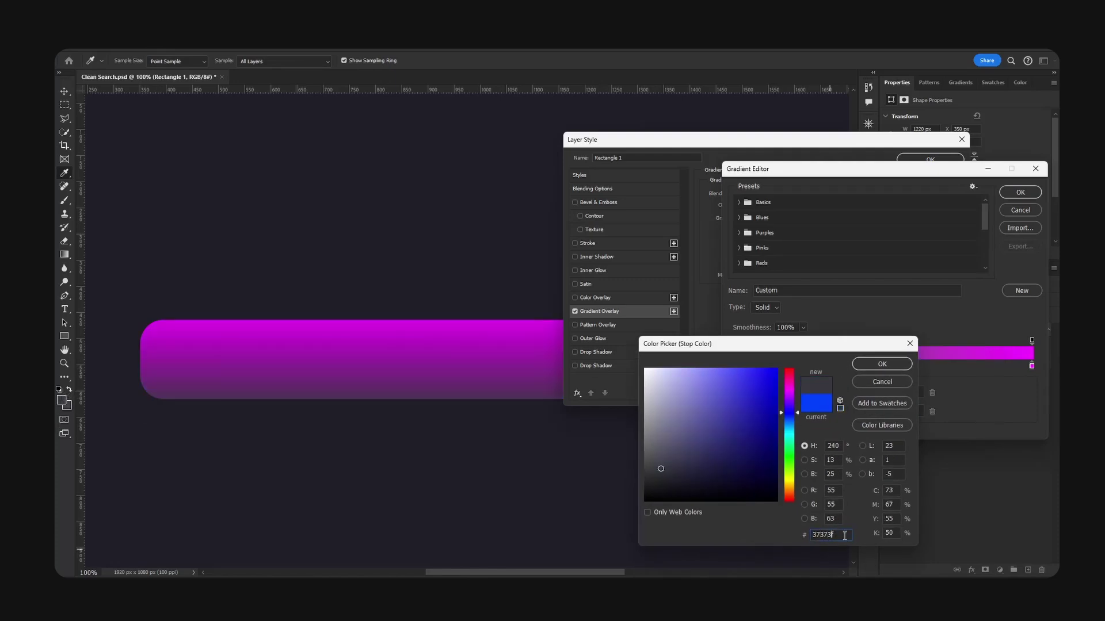
{"action": "left_click", "coordinate": [881, 365]}
Step: Set the gradient's end stop colour to #42424a and apply the layer style
{"action": "left_click", "coordinate": [1031, 366]}
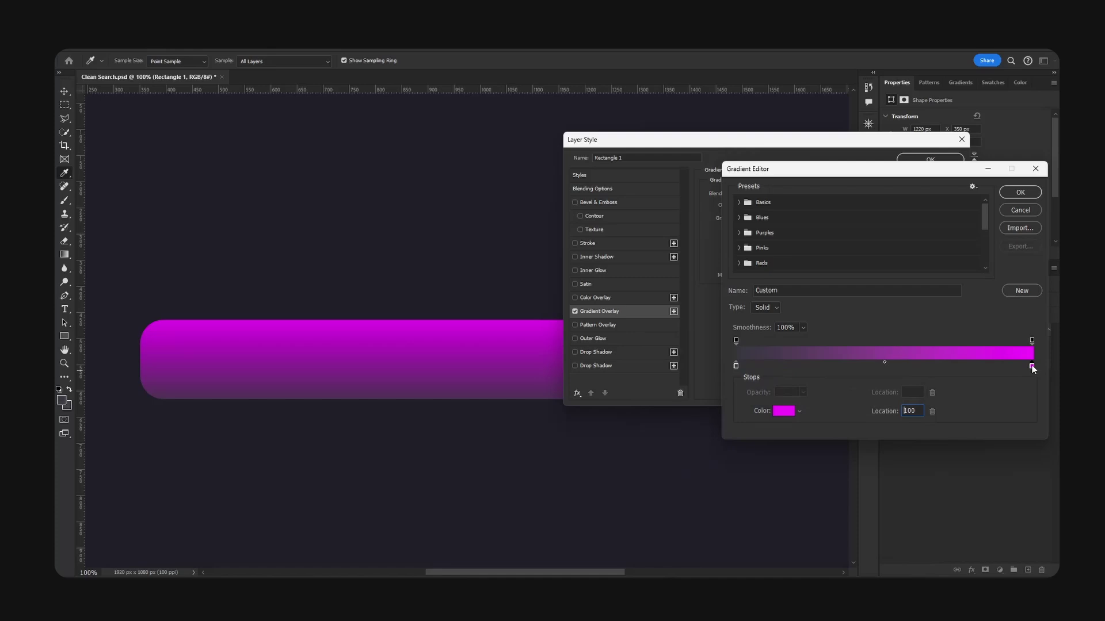
{"action": "double_click", "coordinate": [1031, 366]}
{"action": "left_click", "coordinate": [73, 404]}
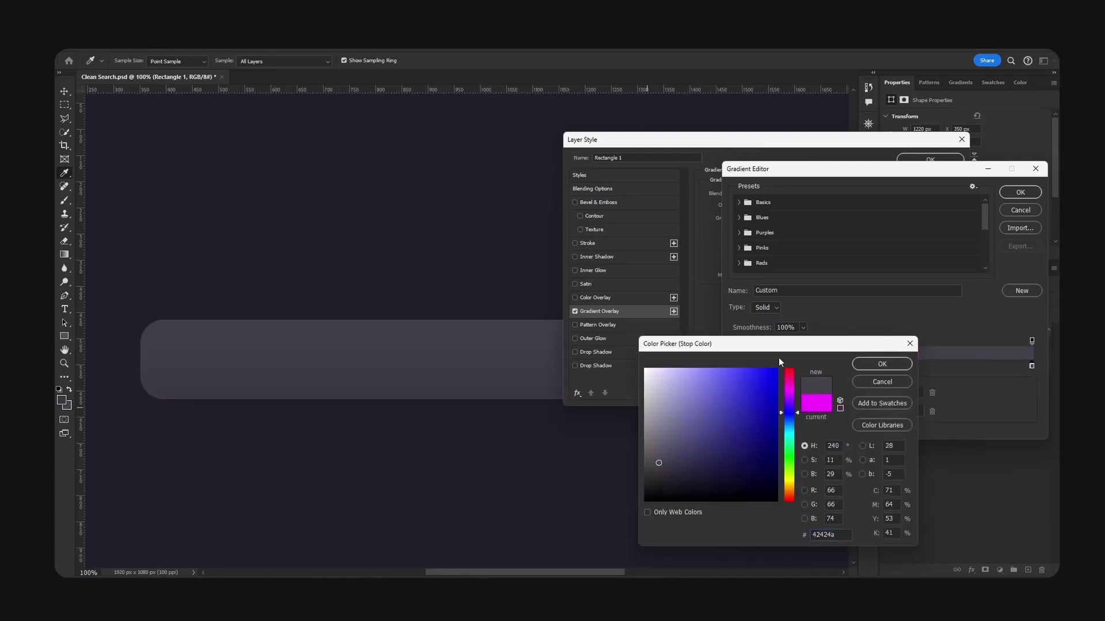
{"action": "left_click_drag", "start_coordinate": [777, 345], "coordinate": [717, 293]}
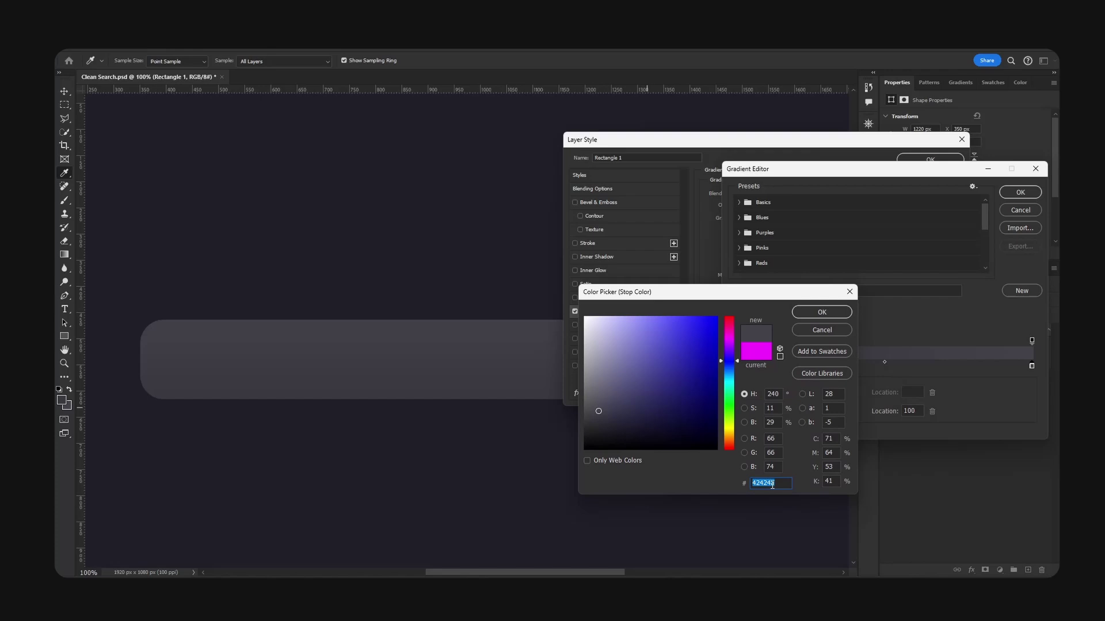
{"action": "left_click", "coordinate": [821, 312]}
{"action": "key", "text": "Return"}
{"action": "key", "text": "Return"}
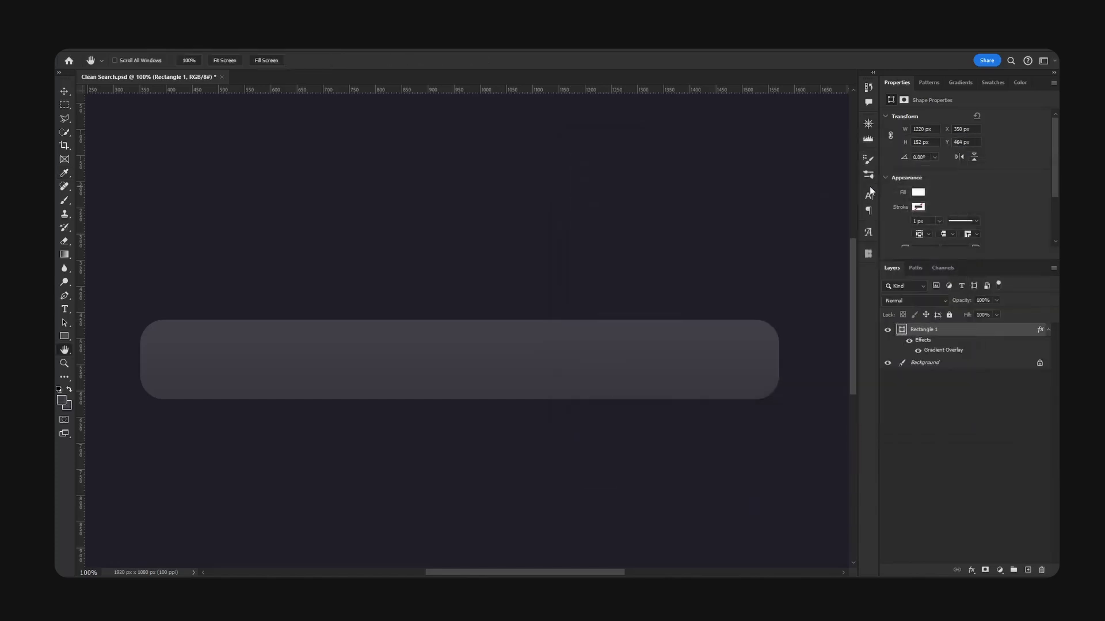
{"action": "key", "text": "ctrl+minus"}
{"action": "left_click_drag", "start_coordinate": [631, 312], "coordinate": [616, 334]}
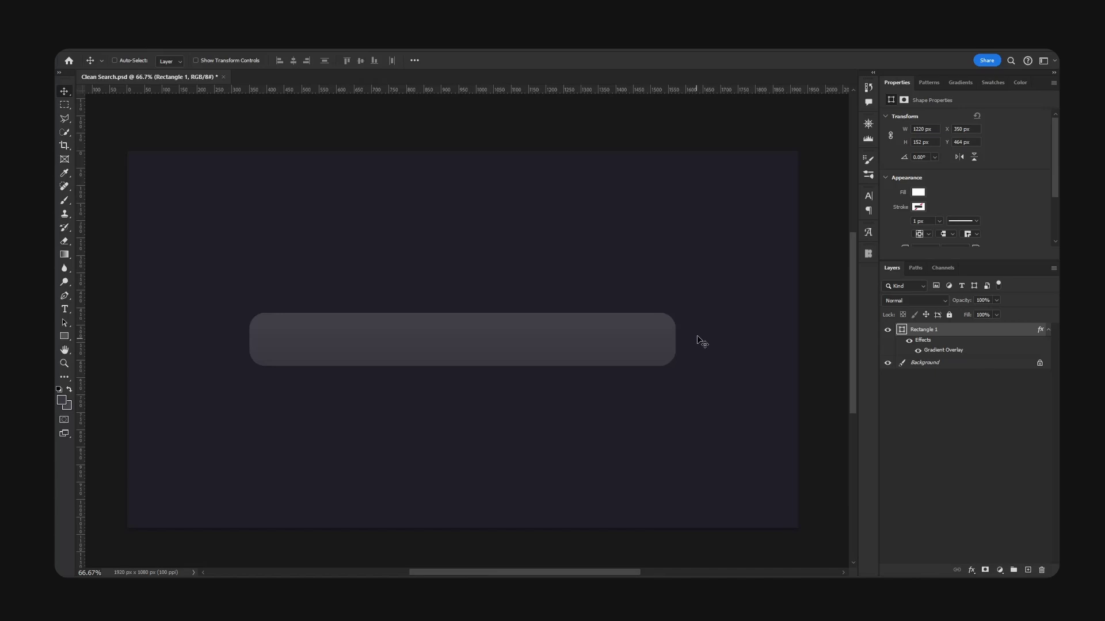
{"action": "mouse_move", "coordinate": [700, 340]}
{"action": "left_mouse_down"}
{"action": "mouse_move", "coordinate": [703, 271]}
{"action": "mouse_move", "coordinate": [706, 346]}
{"action": "left_mouse_up"}
{"action": "key", "text": "h"}
{"action": "key", "text": "ctrl+1"}
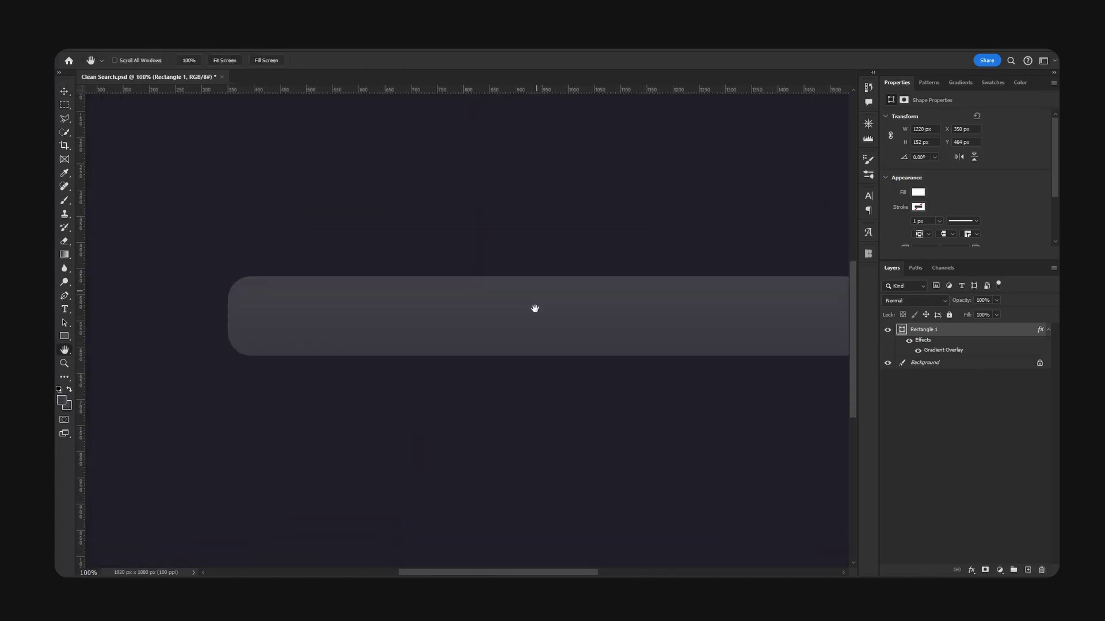
{"action": "left_click_drag", "start_coordinate": [535, 309], "coordinate": [498, 260]}
Step: Add a 1 px outside Stroke in #474750 to the rectangle's layer style
{"action": "left_click", "coordinate": [1049, 330]}
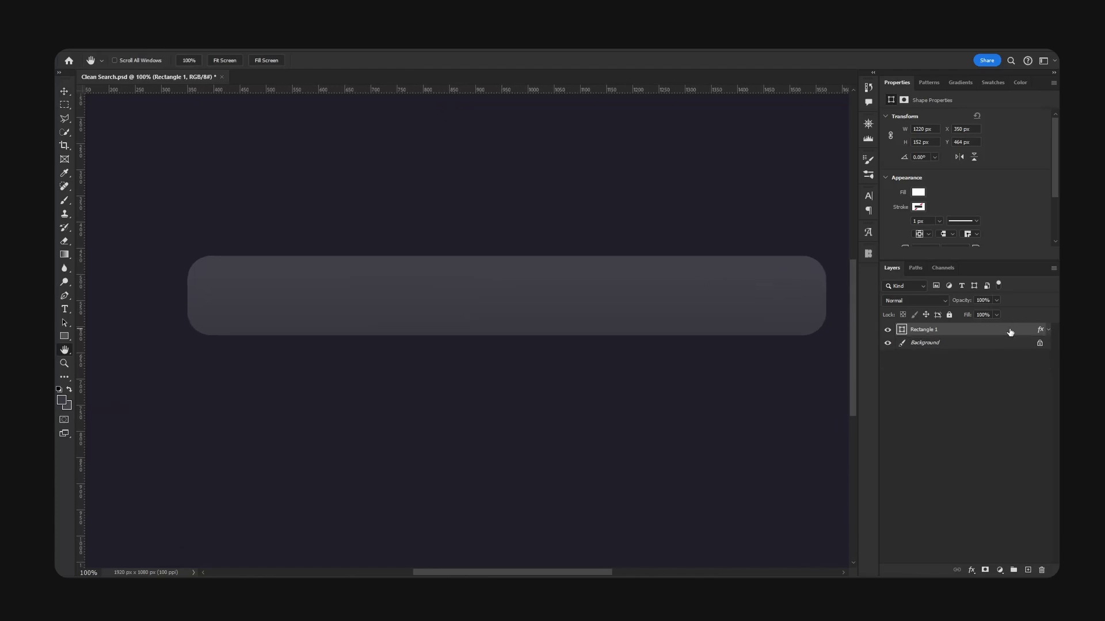
{"action": "double_click", "coordinate": [1010, 332]}
{"action": "left_click", "coordinate": [618, 243]}
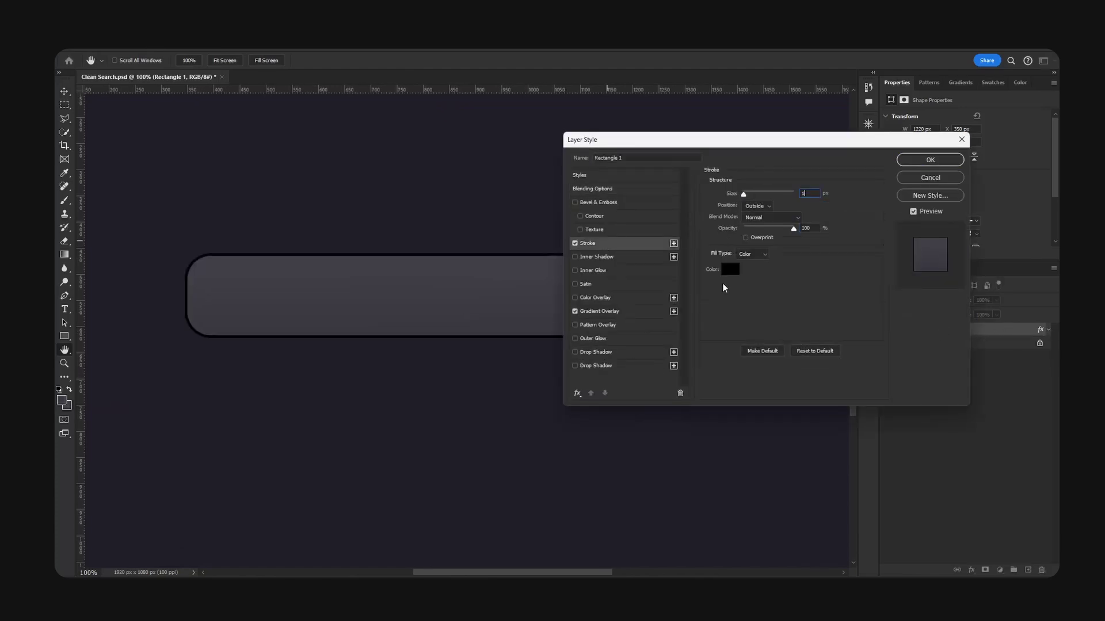
{"action": "left_click", "coordinate": [729, 270]}
{"action": "left_click", "coordinate": [397, 293]}
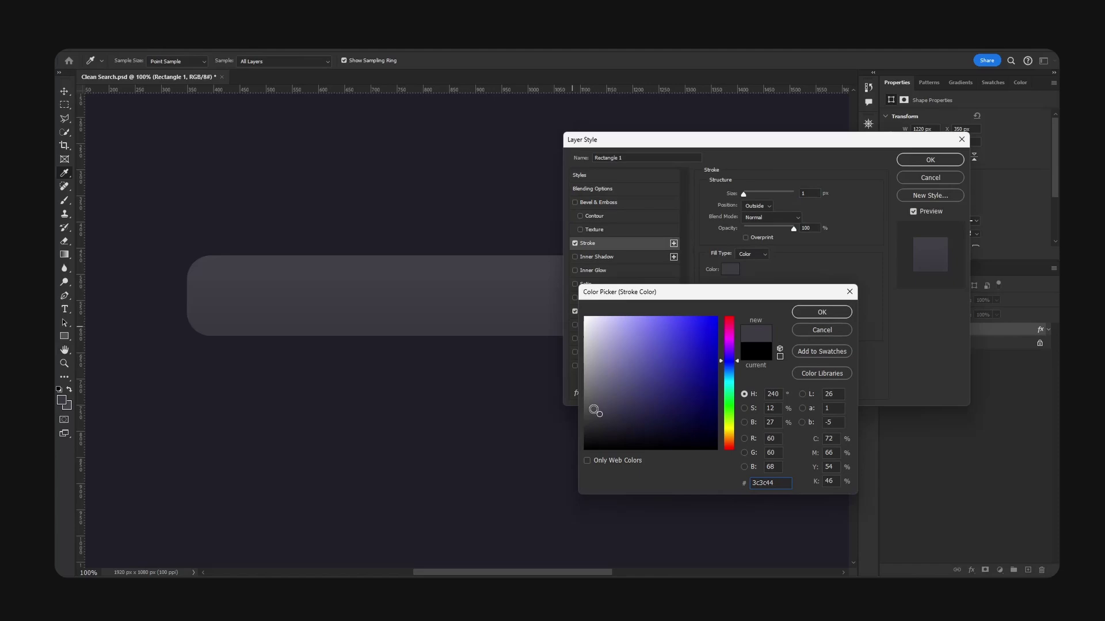
{"action": "left_click_drag", "start_coordinate": [598, 411], "coordinate": [598, 408]}
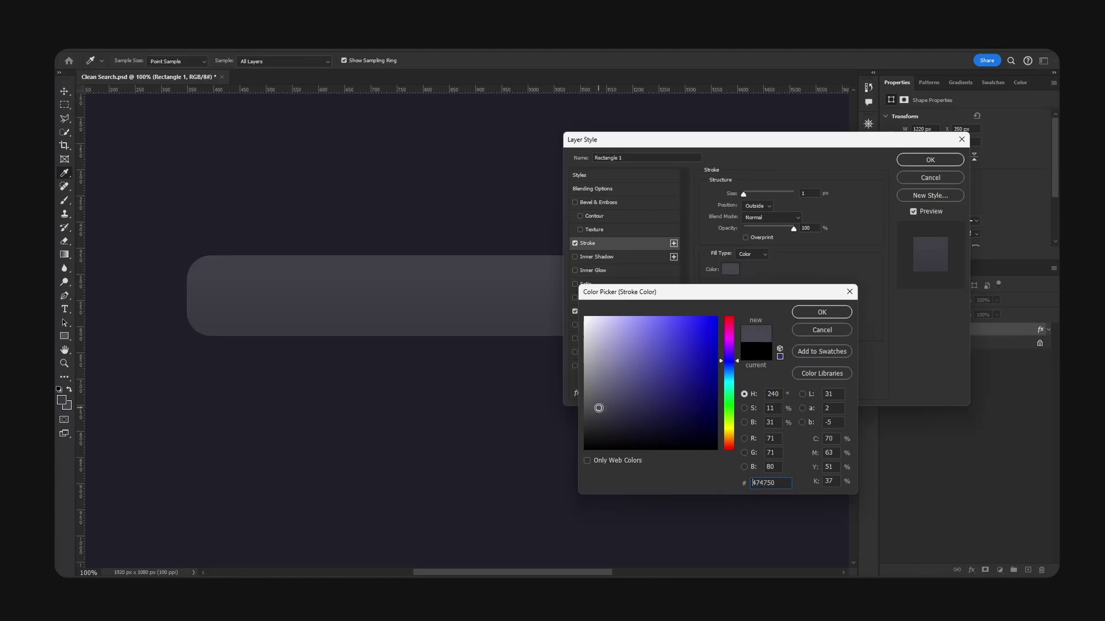
{"action": "left_click", "coordinate": [821, 313]}
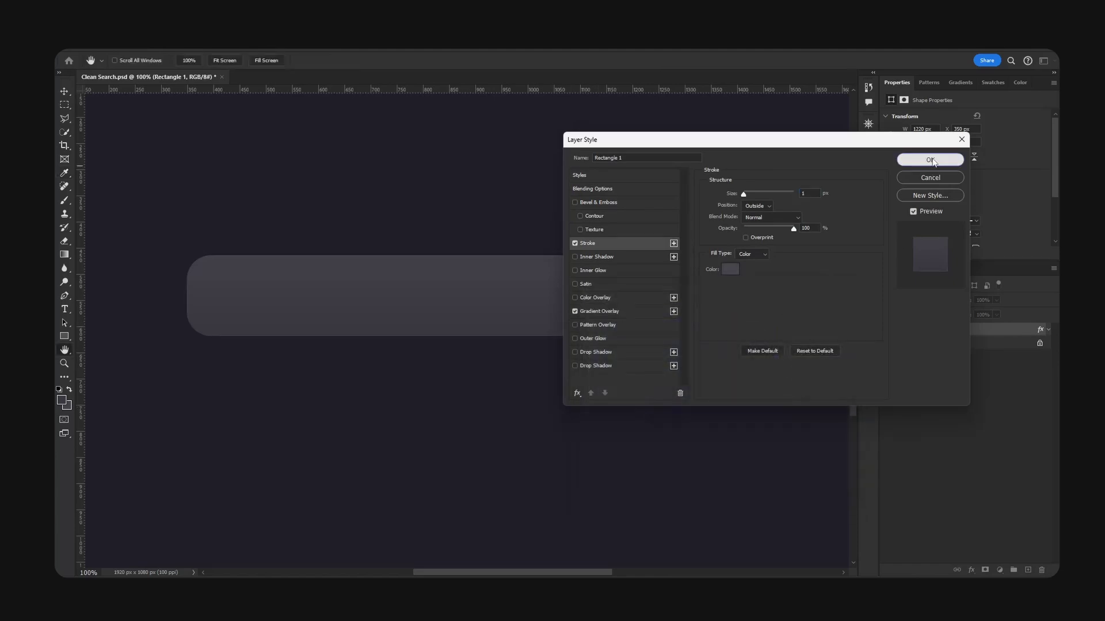
{"action": "key", "text": "Return"}
Step: Duplicate the rectangle layer and shift the lower copy straight down by about 20 px
{"action": "left_click_drag", "start_coordinate": [629, 309], "coordinate": [616, 281]}
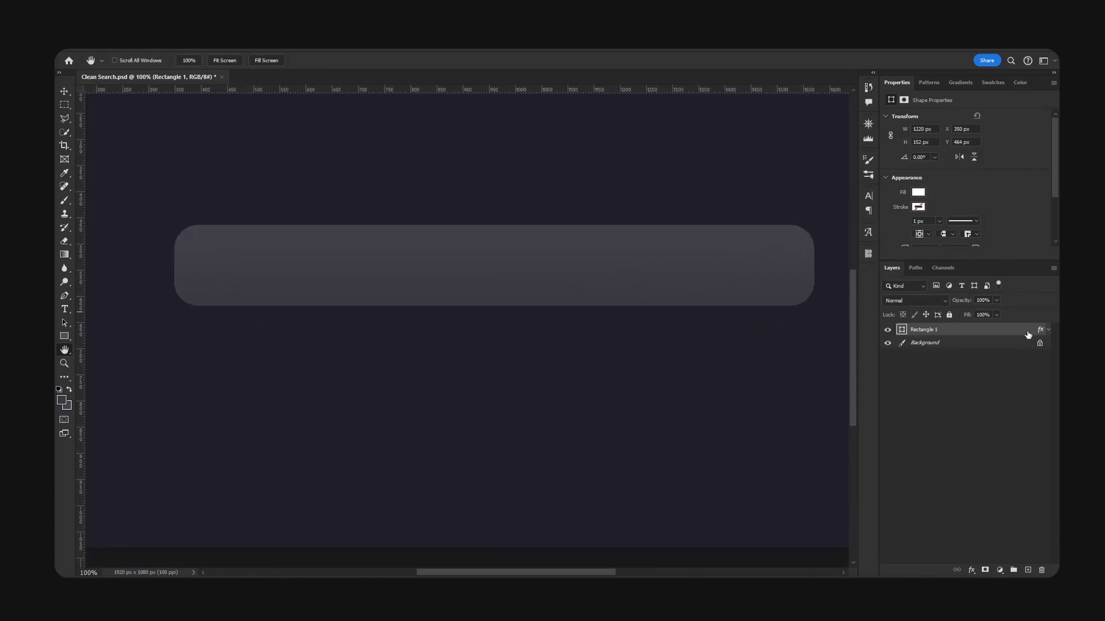
{"action": "key", "text": "ctrl+j"}
{"action": "left_click", "coordinate": [942, 342]}
{"action": "key", "text": "v"}
{"action": "mouse_move", "coordinate": [657, 266]}
{"action": "left_mouse_down"}
{"action": "mouse_move", "coordinate": [657, 291]}
{"action": "mouse_move", "coordinate": [657, 267]}
{"action": "mouse_move", "coordinate": [658, 278]}
{"action": "left_mouse_up"}
Step: Clear the lower rectangle's layer effects and fill it with a shade slightly darker than the background, sampled from the canvas
{"action": "left_click_drag", "start_coordinate": [1041, 343], "coordinate": [1041, 570]}
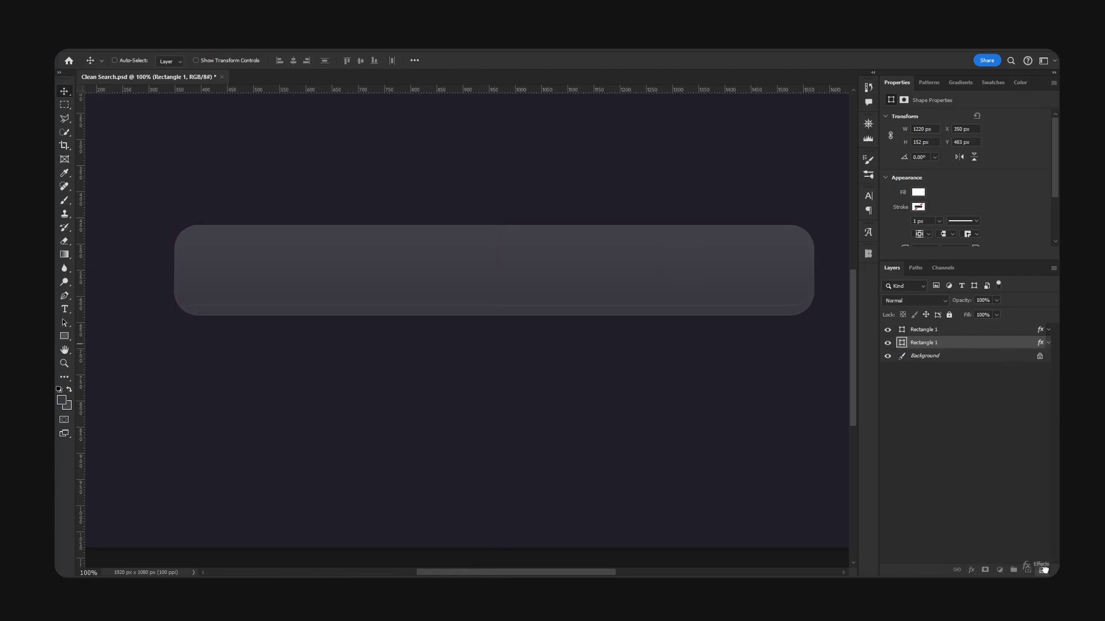
{"action": "double_click", "coordinate": [902, 343]}
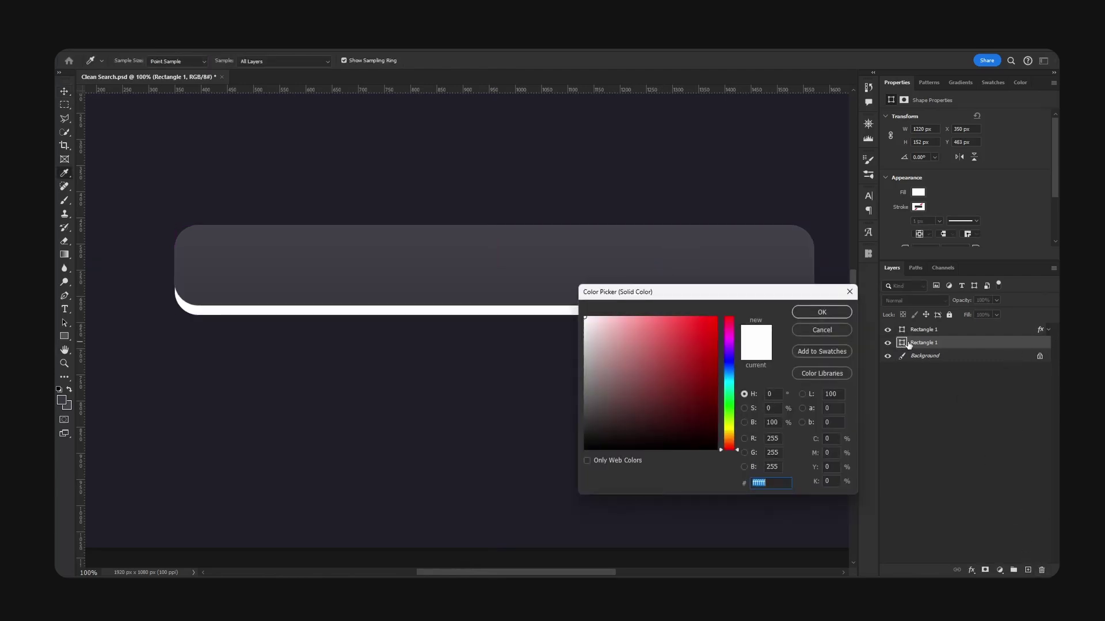
{"action": "left_click_drag", "start_coordinate": [683, 295], "coordinate": [733, 295]}
{"action": "left_click", "coordinate": [567, 377]}
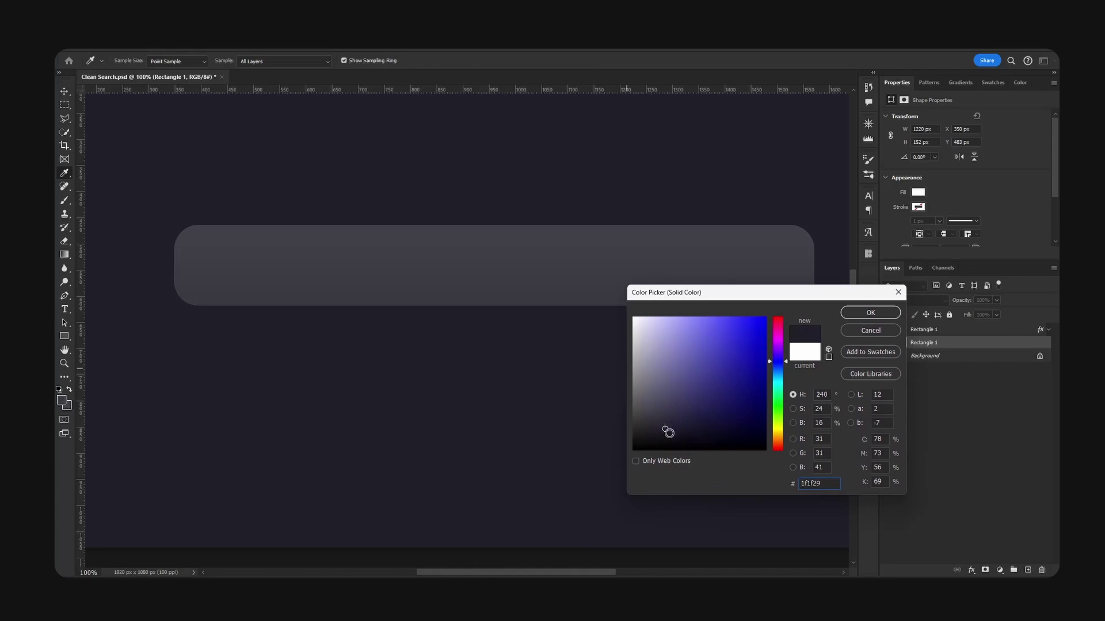
{"action": "left_click", "coordinate": [667, 433]}
{"action": "left_click", "coordinate": [870, 312]}
Step: Move the dark lower rectangle up to Y 474 px and apply a Gaussian Blur with a 7 px radius
{"action": "key", "text": "v"}
{"action": "left_click", "coordinate": [203, 46]}
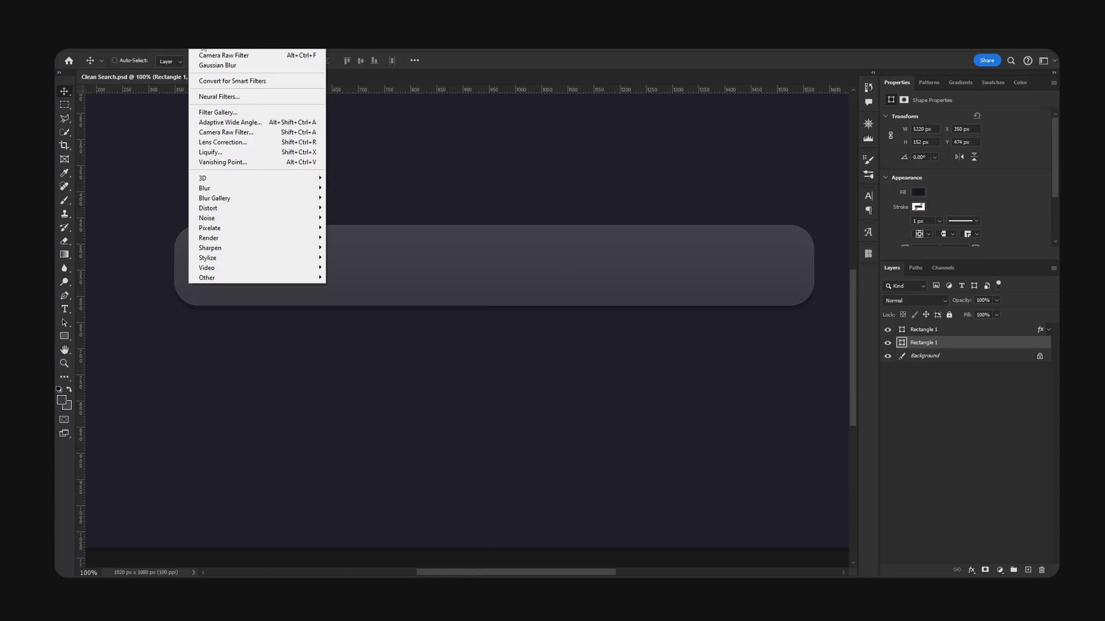
{"action": "mouse_move", "coordinate": [291, 189]}
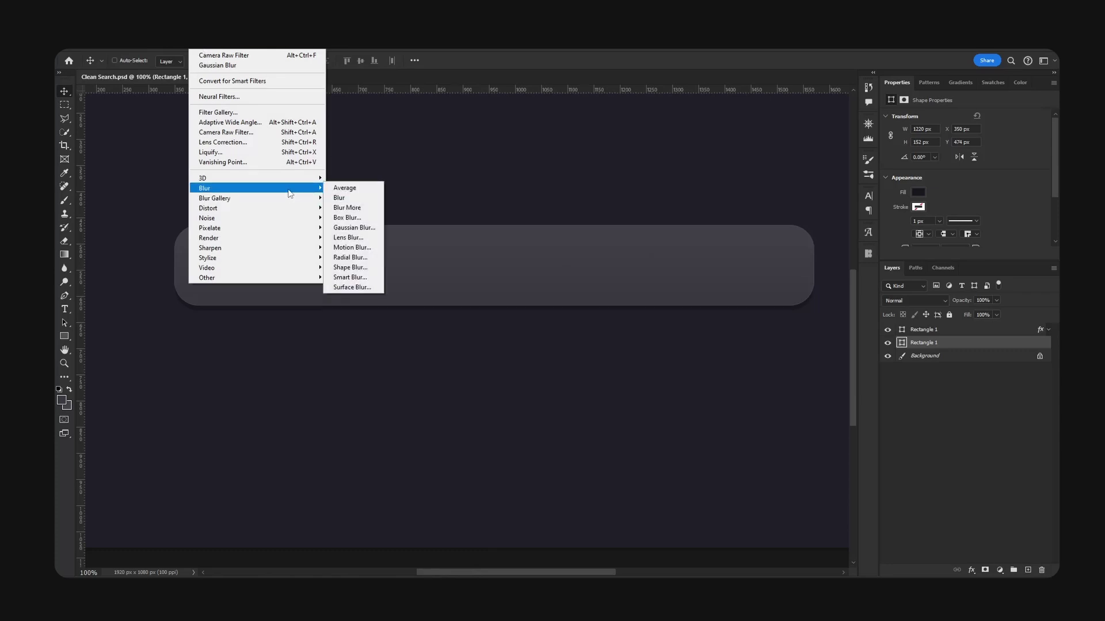
{"action": "left_click", "coordinate": [378, 229]}
{"action": "left_click", "coordinate": [643, 246]}
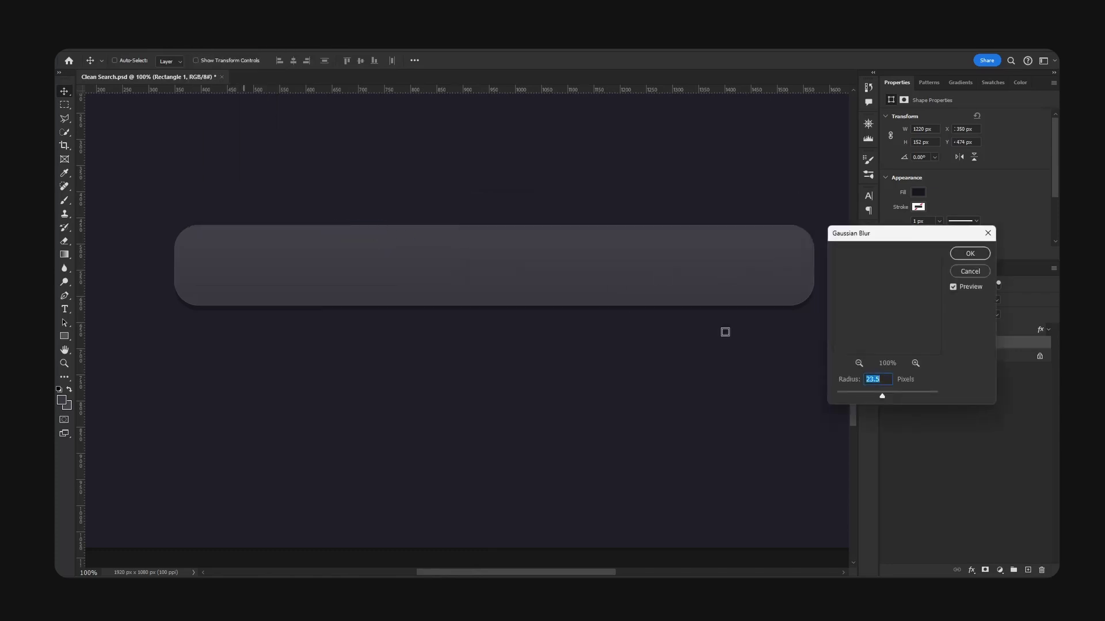
{"action": "left_click_drag", "start_coordinate": [846, 395], "coordinate": [866, 394]}
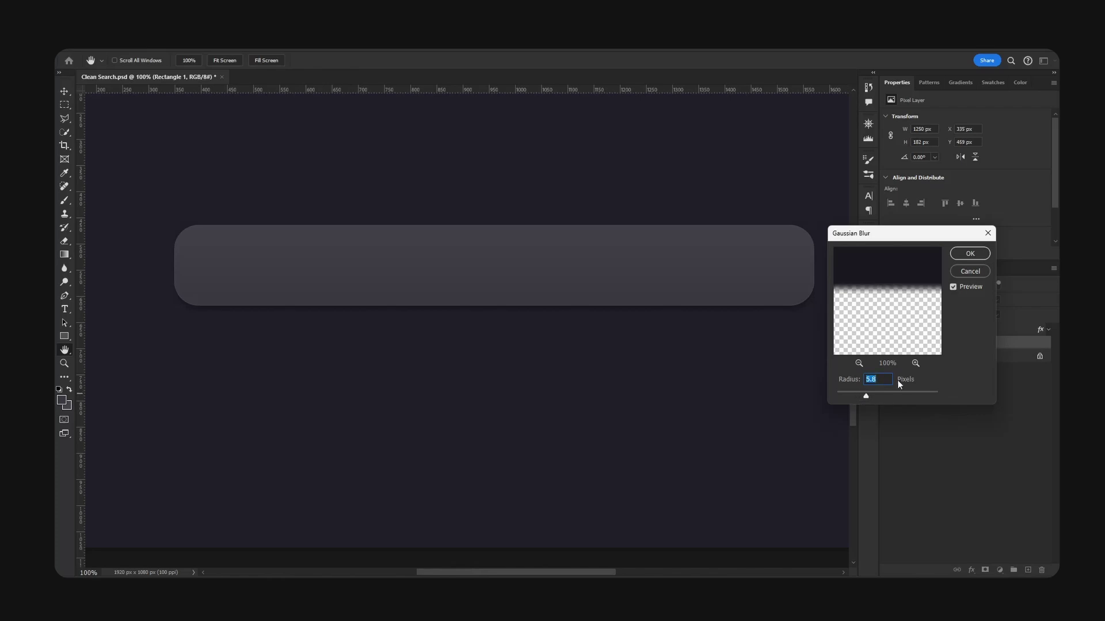
{"action": "type", "text": "7"}
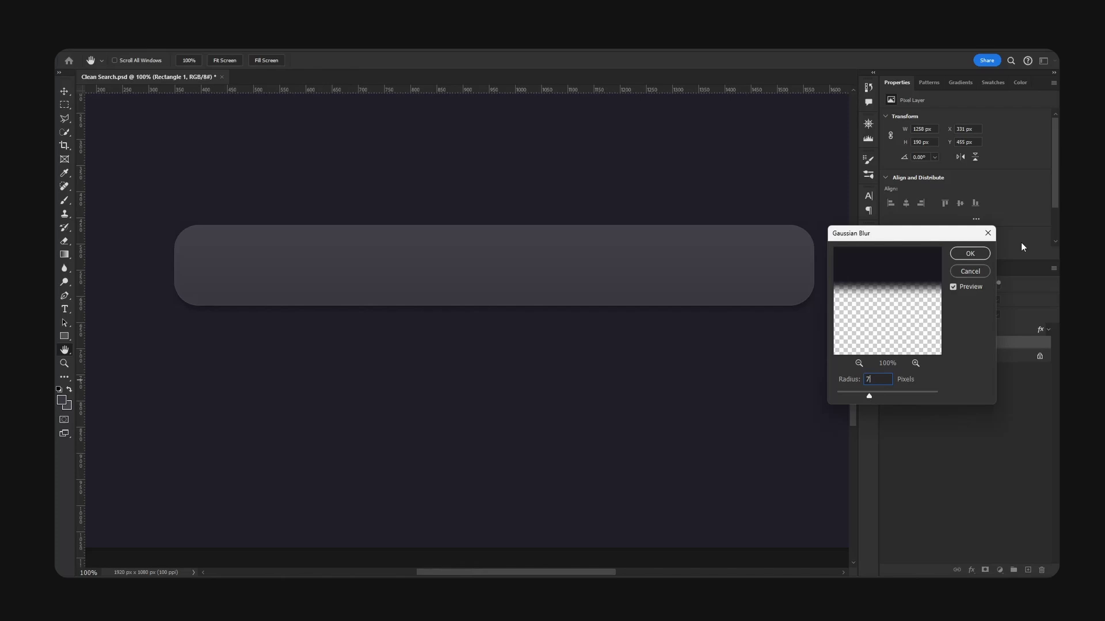
{"action": "left_click", "coordinate": [969, 254]}
Step: Shift the blurred shadow layer up to Y 452 px and set its opacity to 35%
{"action": "key", "text": "v"}
{"action": "mouse_move", "coordinate": [730, 293]}
{"action": "left_mouse_down"}
{"action": "mouse_move", "coordinate": [712, 268]}
{"action": "mouse_move", "coordinate": [712, 286]}
{"action": "left_mouse_up"}
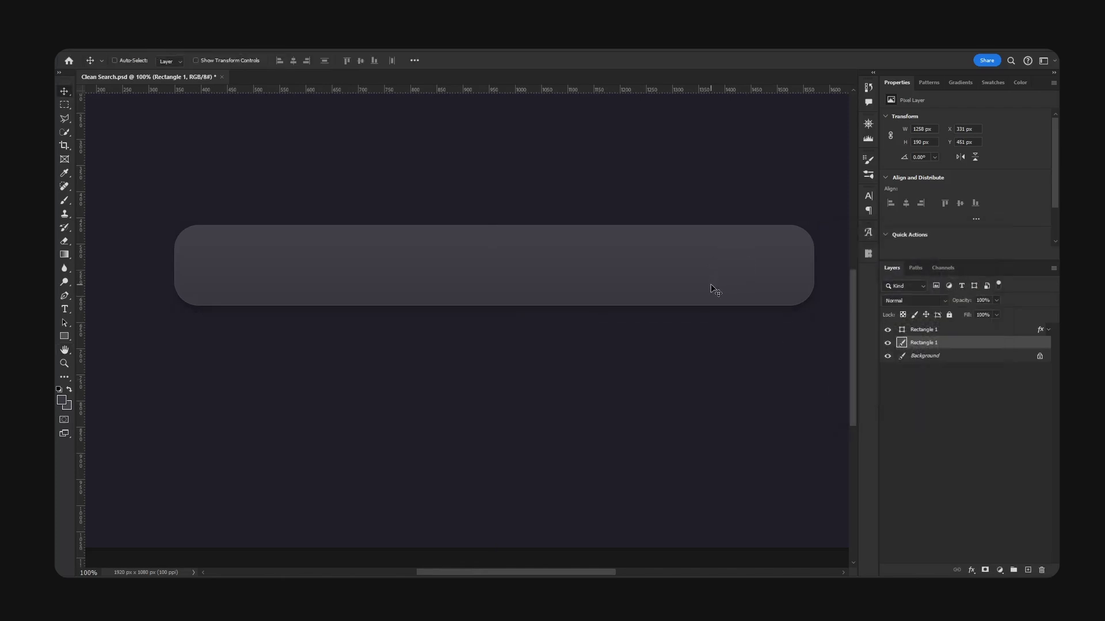
{"action": "left_click", "coordinate": [989, 299]}
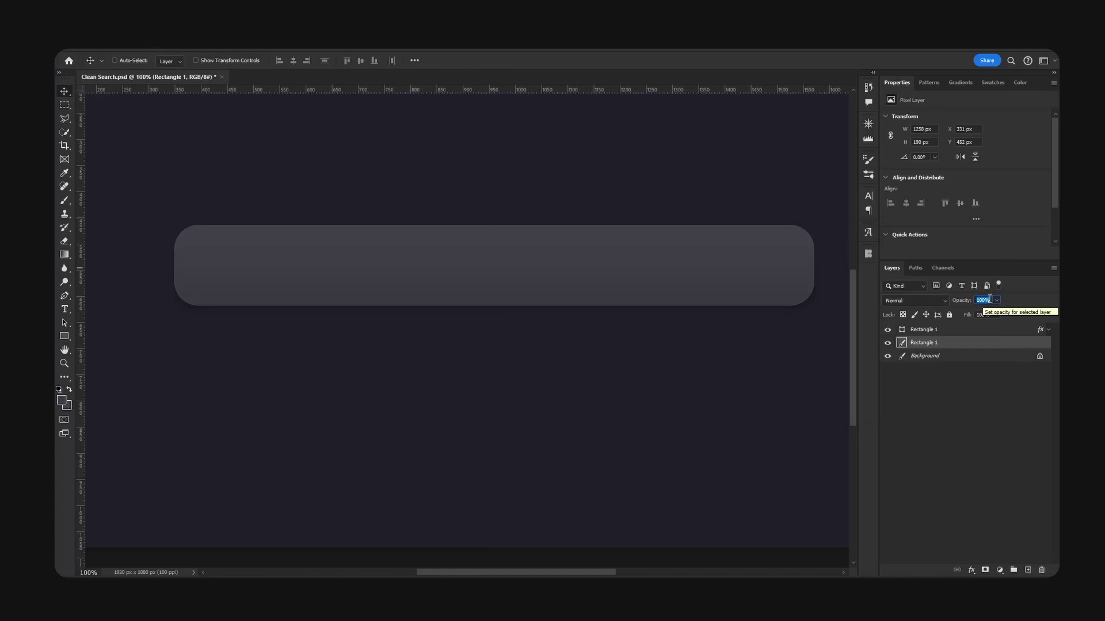
{"action": "type", "text": "35"}
{"action": "key", "text": "Return"}
Step: Insert the plain magnifying-glass search icon from Icons8 in iOS 17 Glyph style as a 120×120 PNG
{"action": "key", "text": "space"}
{"action": "left_click_drag", "start_coordinate": [746, 270], "coordinate": [700, 267]}
{"action": "key", "text": "ctrl+minus"}
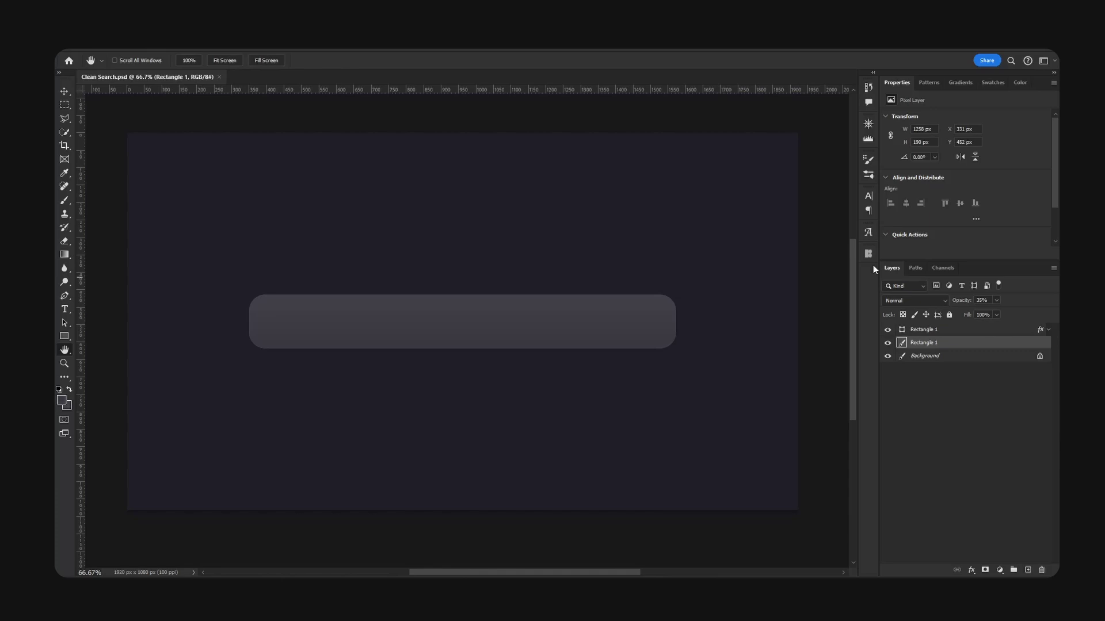
{"action": "left_click", "coordinate": [868, 253]}
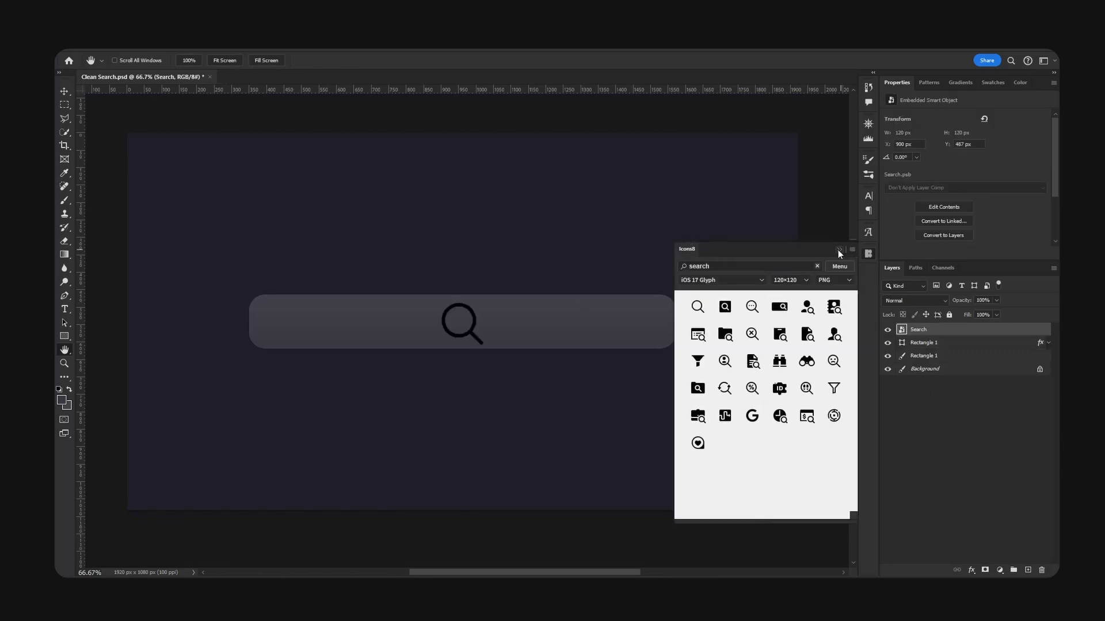
{"action": "left_click", "coordinate": [839, 249]}
{"action": "key", "text": "v"}
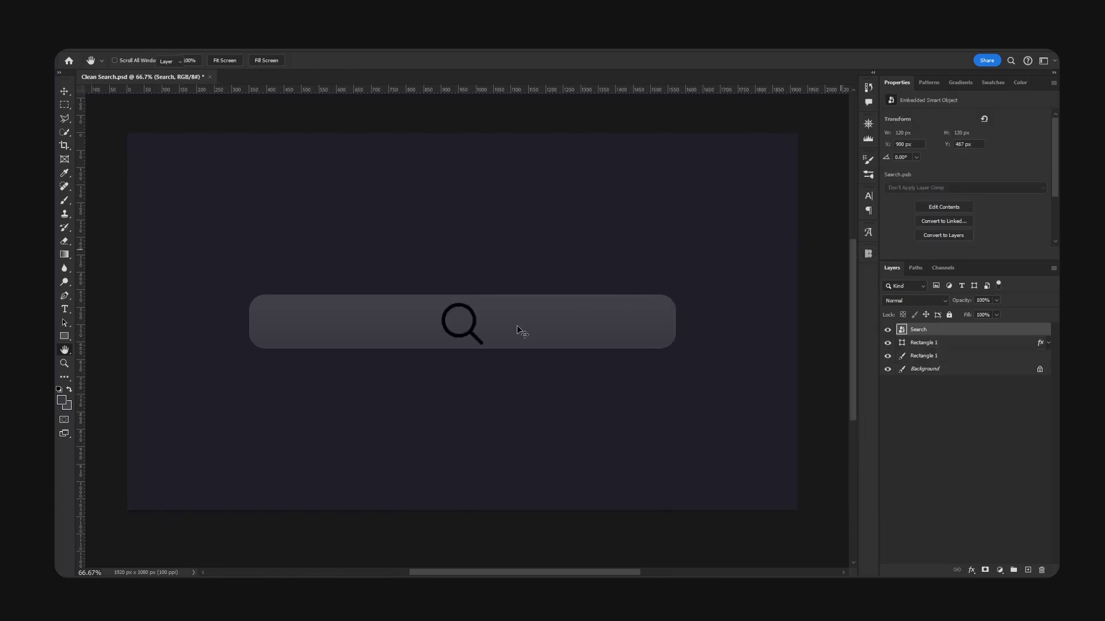
Step: Add a horizontal guide through the bar's middle and scale the search icon about its centre to 66 px
{"action": "key", "text": "v"}
{"action": "left_click_drag", "start_coordinate": [535, 89], "coordinate": [553, 323]}
{"action": "key", "text": "ctrl+t"}
{"action": "left_click_drag", "start_coordinate": [485, 302], "coordinate": [476, 311], "text": "alt"}
{"action": "key", "text": "Return"}
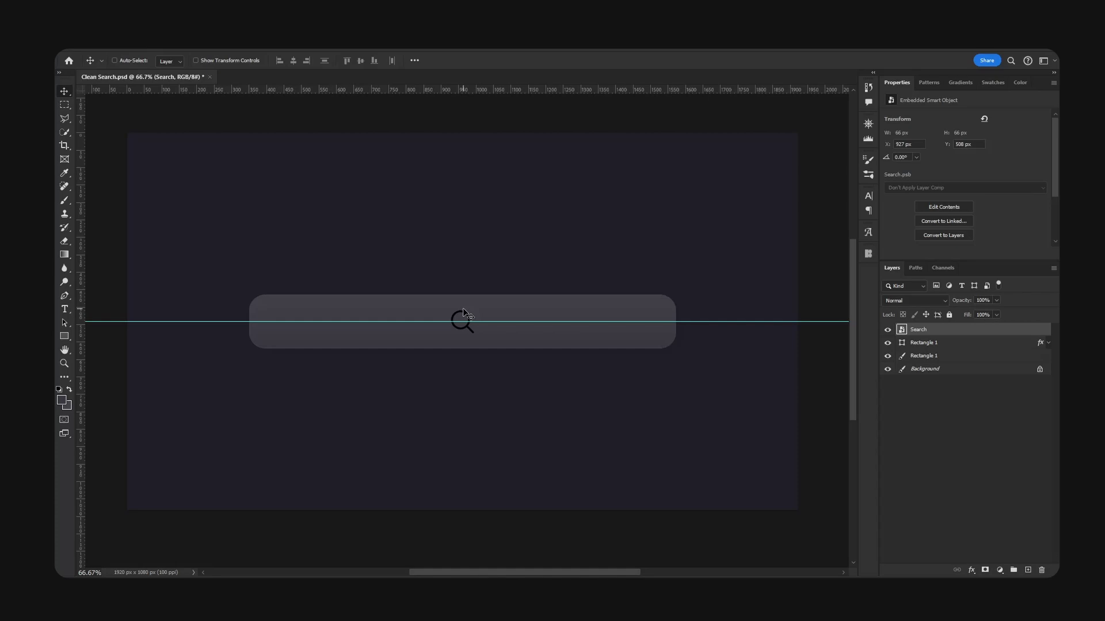
Step: Move the search icon along the guide to the bar's left end and scale it about its centre to 54 px
{"action": "left_click_drag", "start_coordinate": [486, 315], "coordinate": [312, 310]}
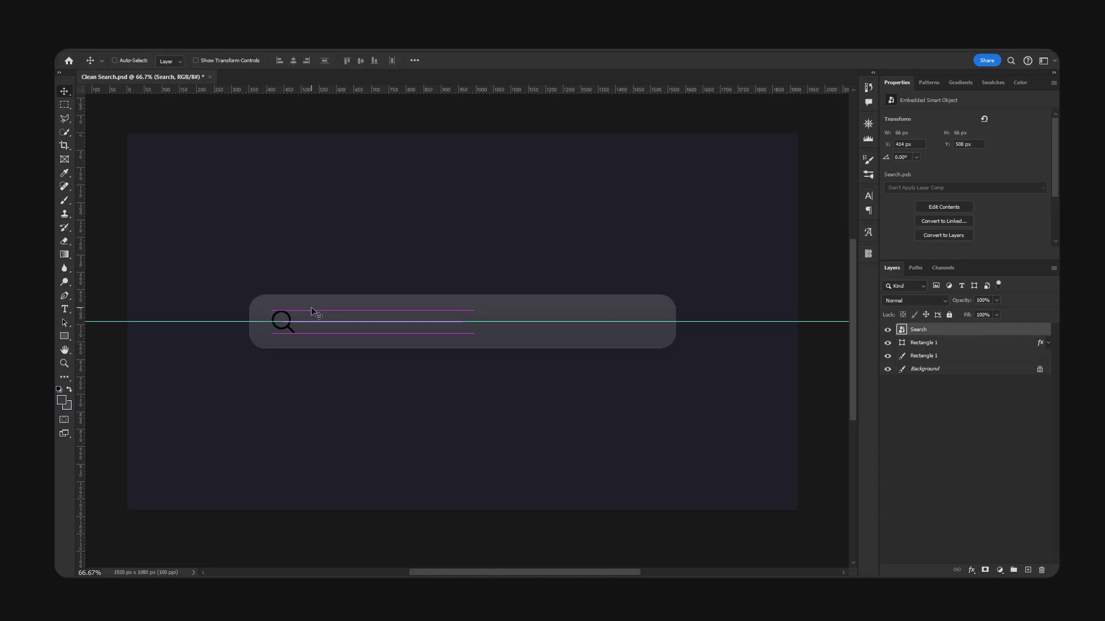
{"action": "key", "text": "space"}
{"action": "left_click_drag", "start_coordinate": [405, 290], "coordinate": [540, 288]}
{"action": "left_click_drag", "start_coordinate": [492, 276], "coordinate": [484, 280], "text": "alt"}
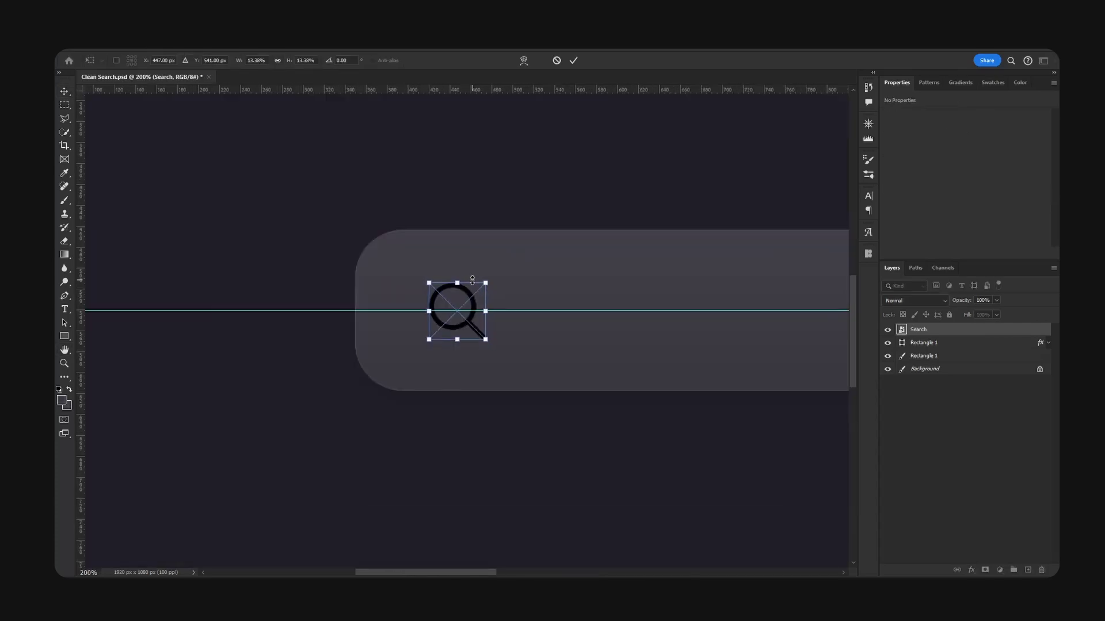
{"action": "key", "text": "Return"}
Step: Add a Color Overlay in #73737f to the search icon's layer style
{"action": "key", "text": "ctrl+minus"}
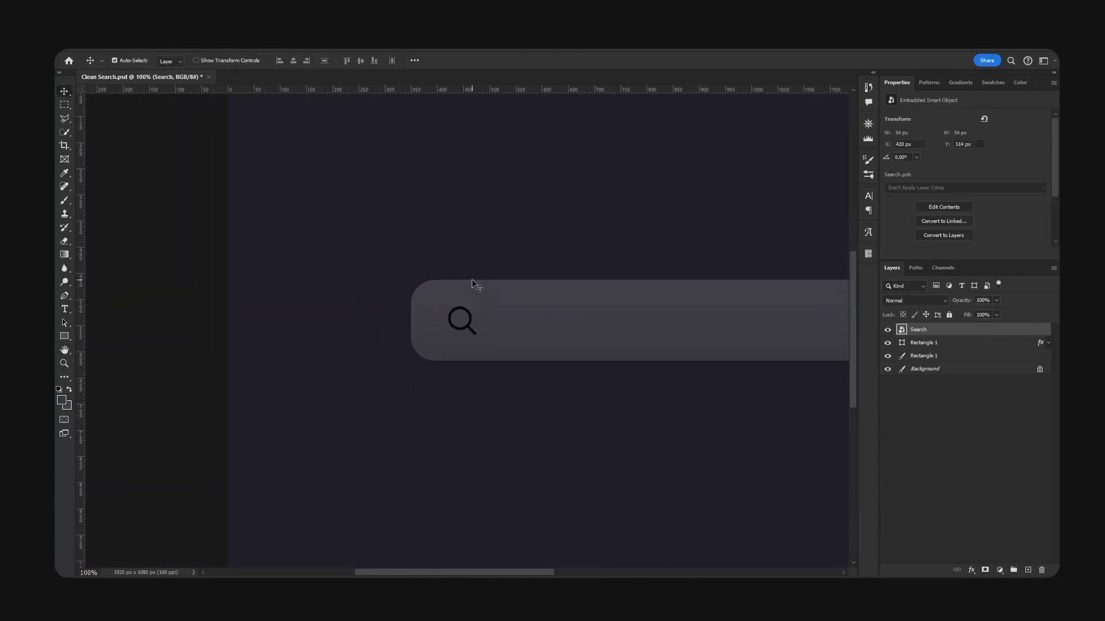
{"action": "key", "text": "ctrl+plus"}
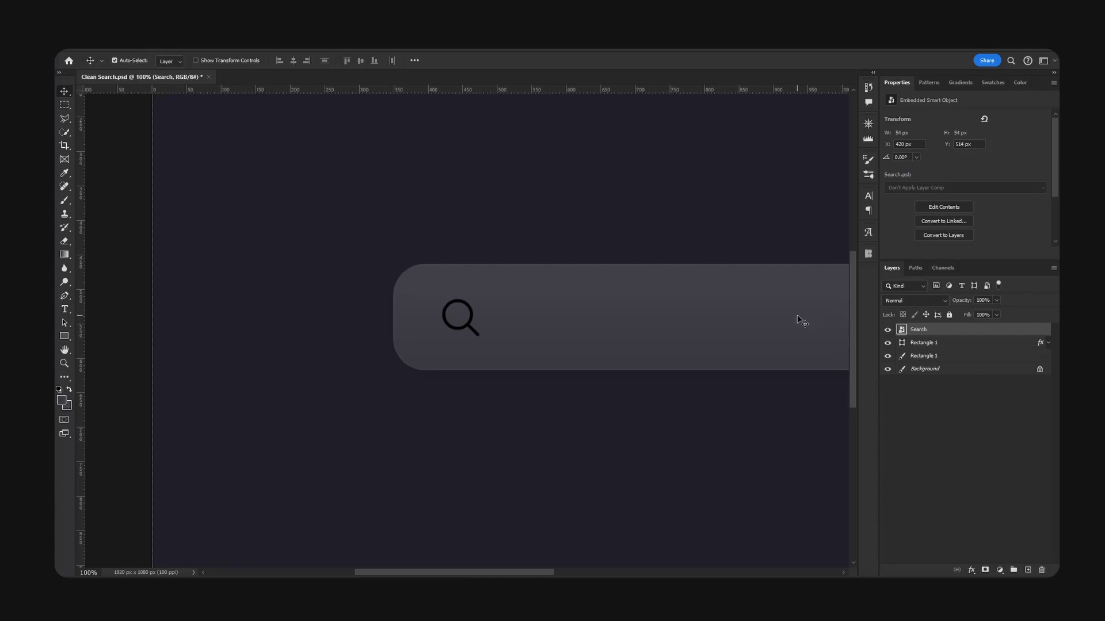
{"action": "double_click", "coordinate": [960, 329]}
{"action": "left_click", "coordinate": [626, 296]}
{"action": "left_click", "coordinate": [813, 195]}
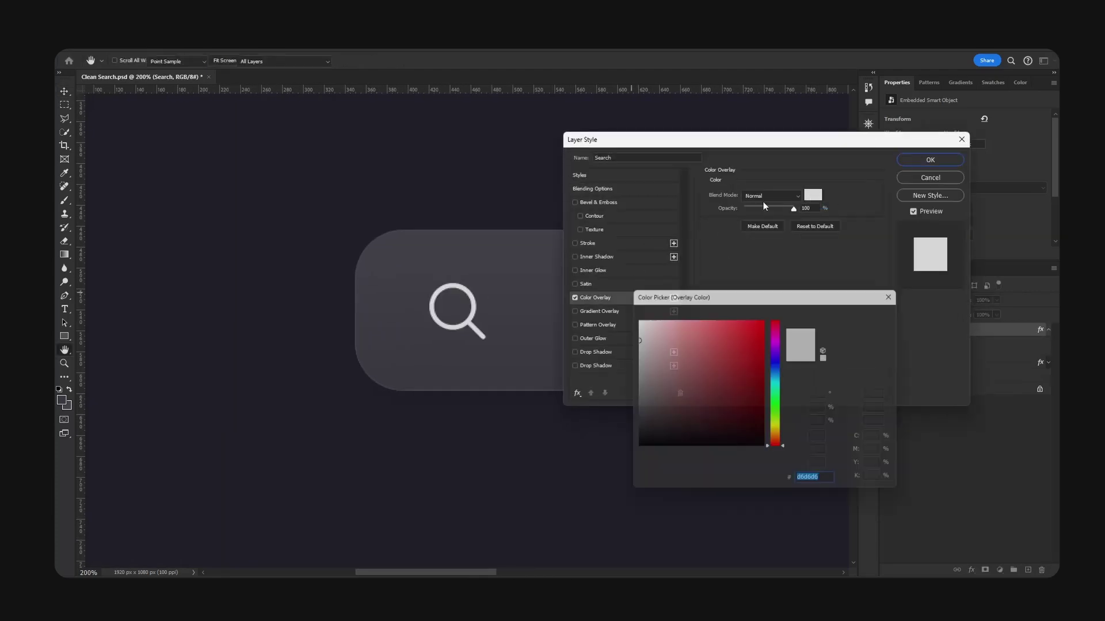
{"action": "left_click", "coordinate": [511, 297]}
{"action": "left_click_drag", "start_coordinate": [643, 380], "coordinate": [645, 383]}
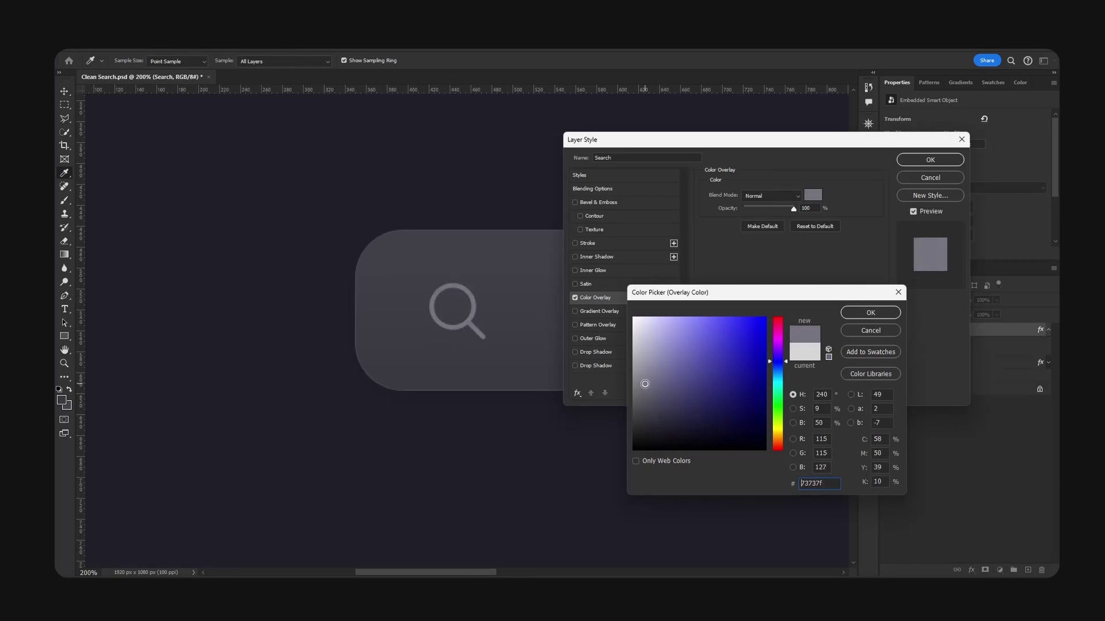
{"action": "left_click_drag", "start_coordinate": [829, 486], "coordinate": [798, 439]}
{"action": "left_click_drag", "start_coordinate": [787, 292], "coordinate": [726, 235]}
{"action": "left_click", "coordinate": [810, 256]}
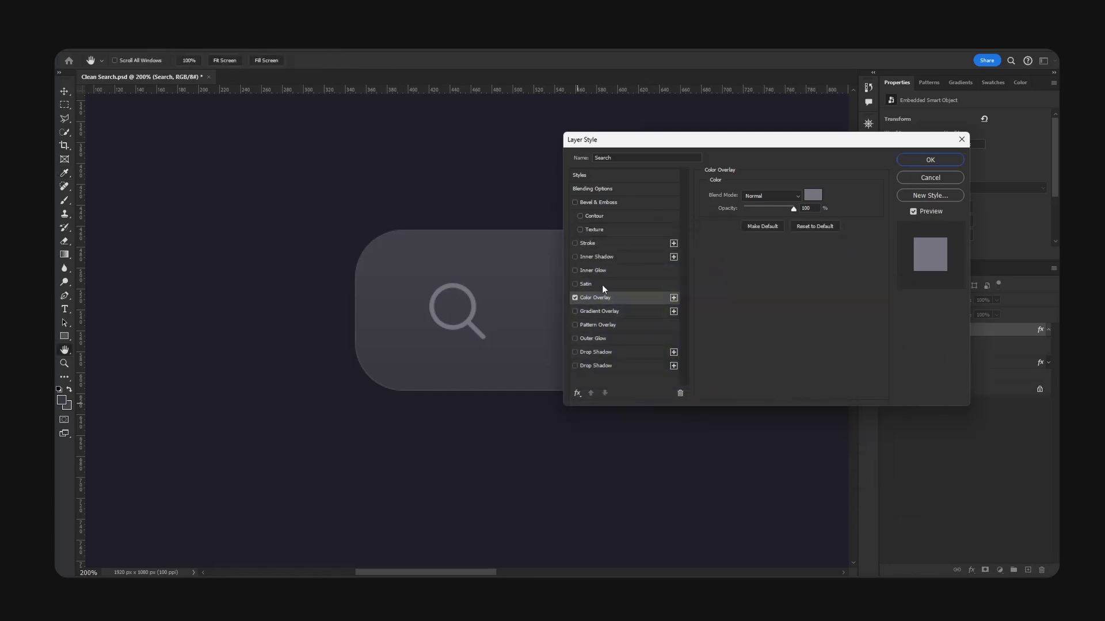
Step: Add a 1 px outside Stroke in a dark blue-grey to the search icon and apply the layer style
{"action": "left_click", "coordinate": [574, 243]}
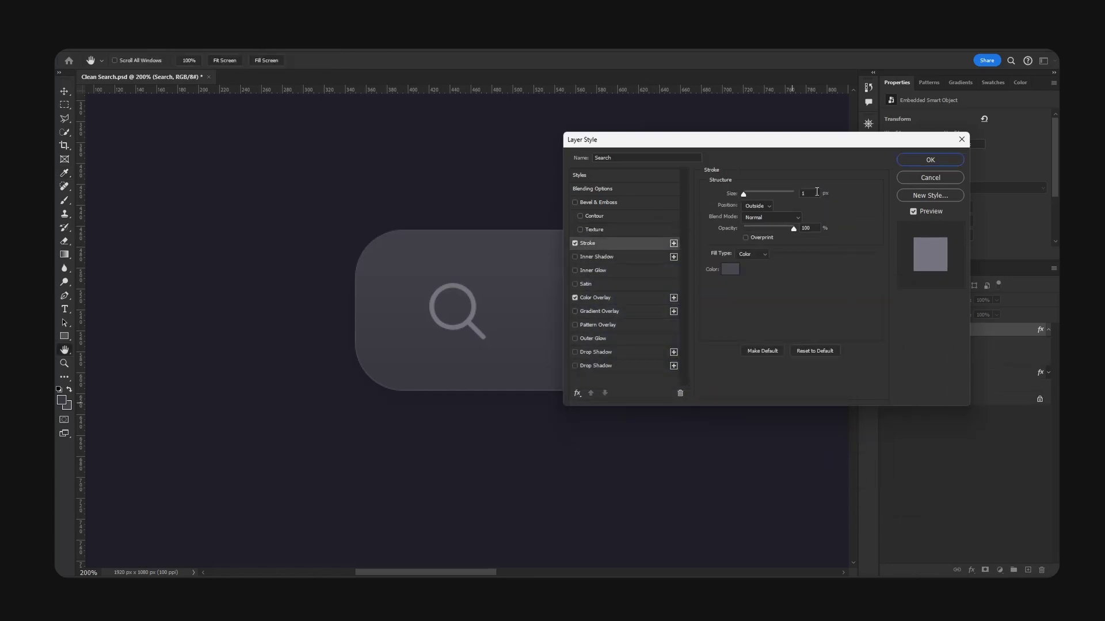
{"action": "left_click", "coordinate": [729, 268]}
{"action": "left_click", "coordinate": [586, 366]}
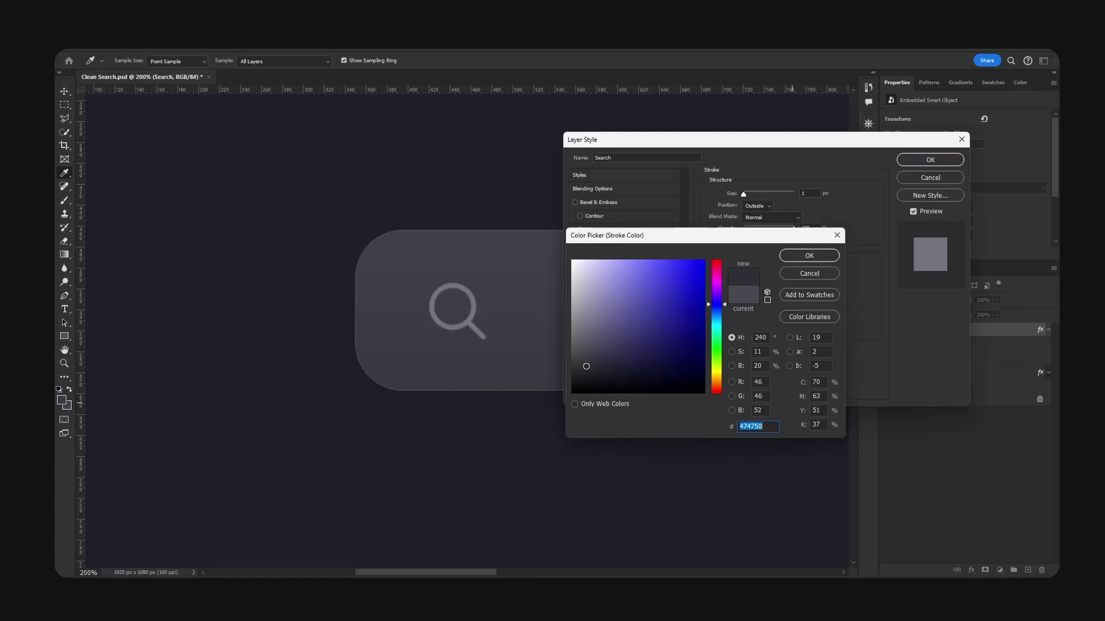
{"action": "left_click_drag", "start_coordinate": [585, 367], "coordinate": [593, 362]}
{"action": "left_click", "coordinate": [809, 255]}
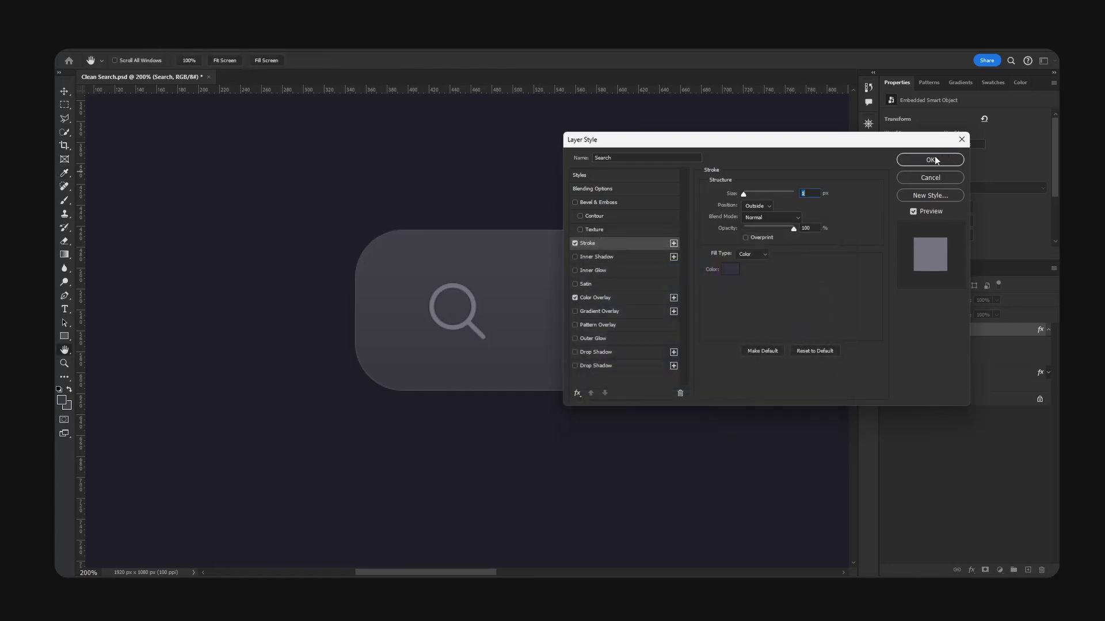
{"action": "left_click", "coordinate": [930, 160]}
Step: Show the guides and set up the Type tool with left alignment and the Source Sans Pro Regular font
{"action": "scroll", "coordinate": [606, 303], "scroll_direction": "down", "scroll_amount": 3, "text": "alt"}
{"action": "key", "text": "ctrl+plus"}
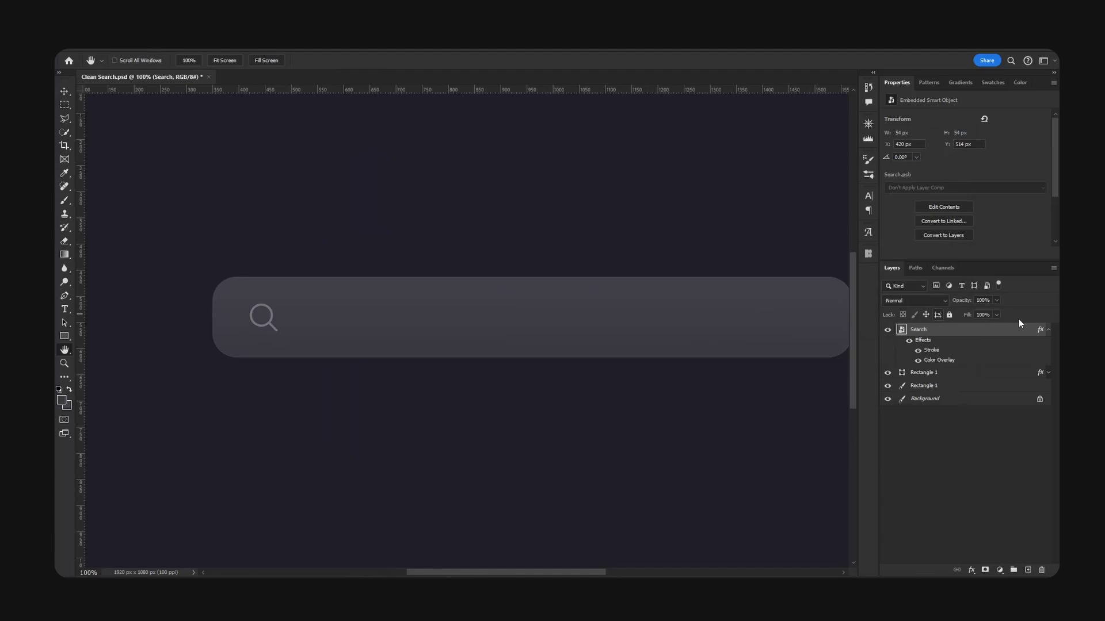
{"action": "left_click", "coordinate": [1047, 331]}
{"action": "key", "text": "ctrl+semicolon"}
{"action": "key", "text": "t"}
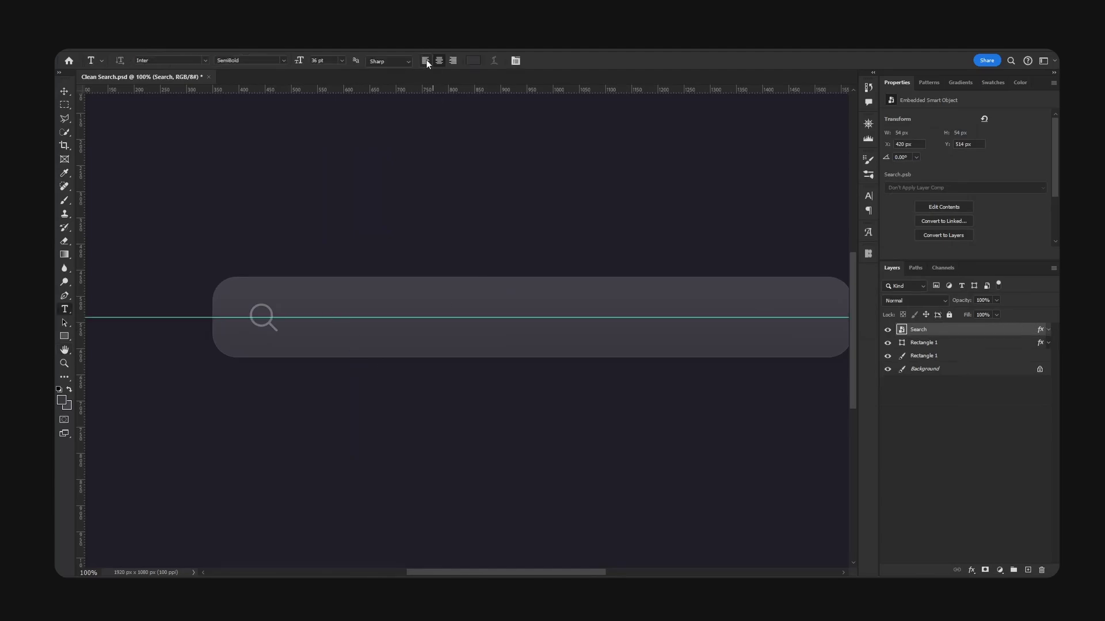
{"action": "left_click", "coordinate": [427, 61]}
{"action": "left_click", "coordinate": [190, 61]}
{"action": "type", "text": "arial"}
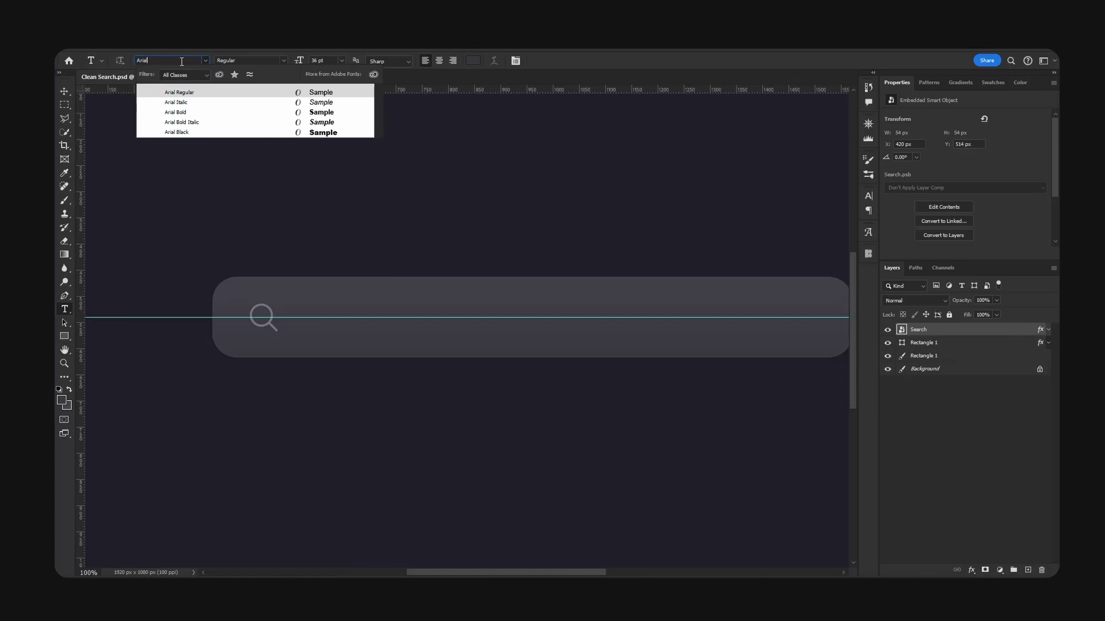
{"action": "type", "text": "source"}
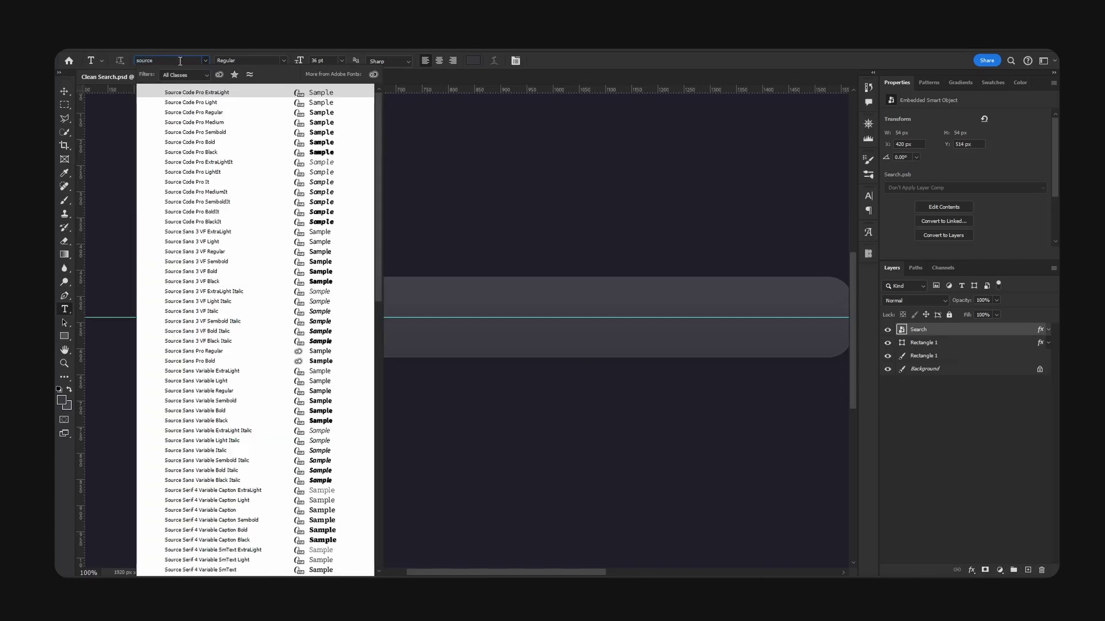
{"action": "type", "text": " san"}
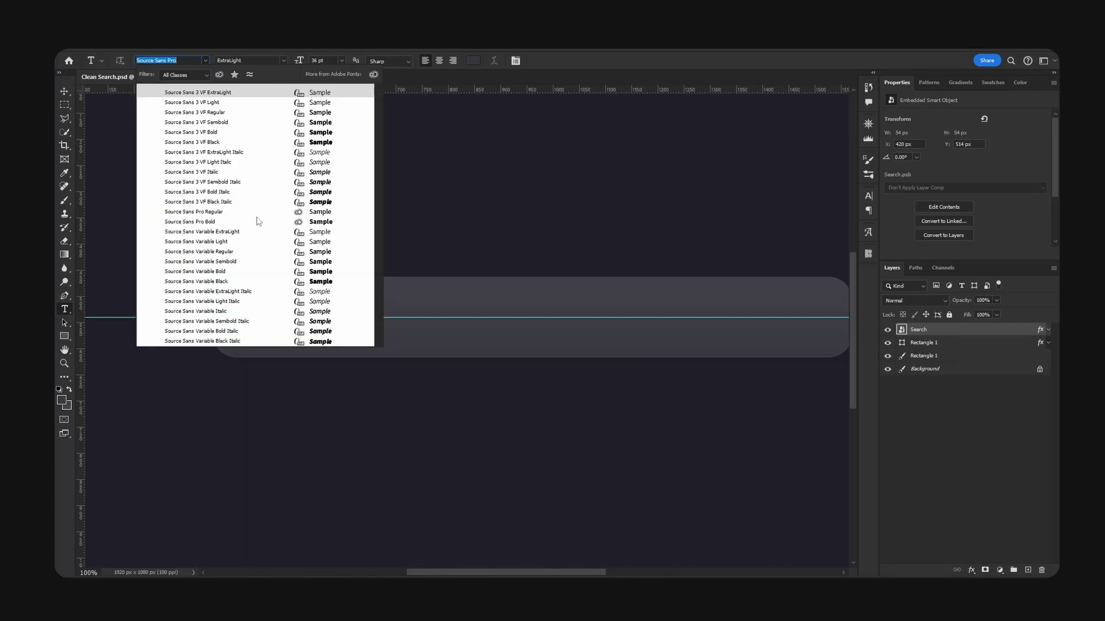
{"action": "left_click", "coordinate": [243, 213]}
Step: Add the placeholder text "Search any item" beside the search icon at 36 pt in colour #73737f
{"action": "left_click", "coordinate": [332, 320]}
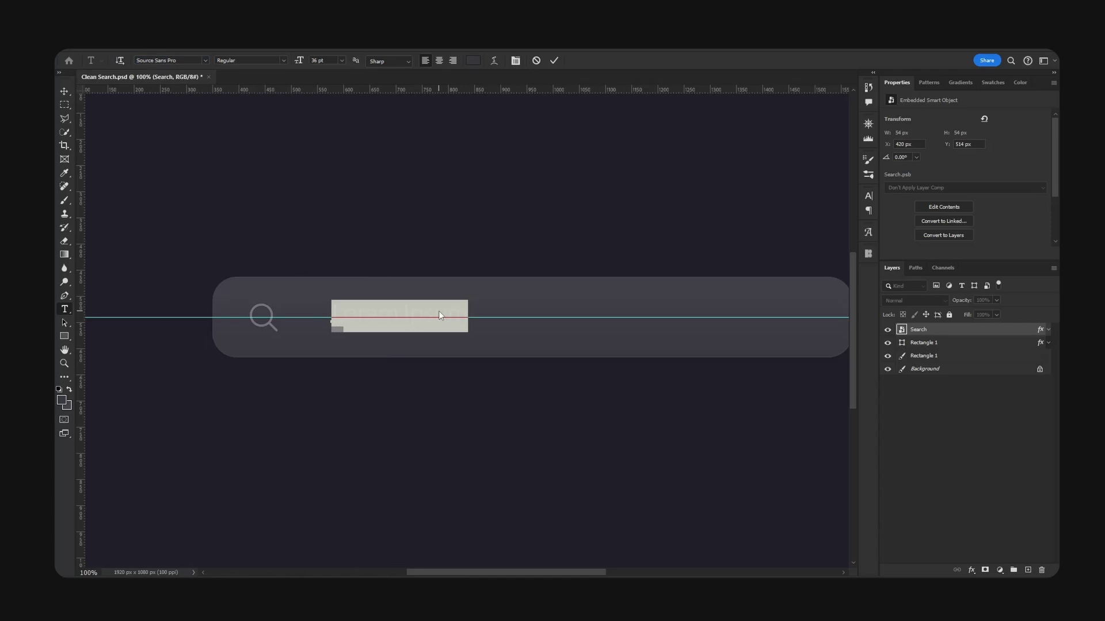
{"action": "type", "text": "Search anything"}
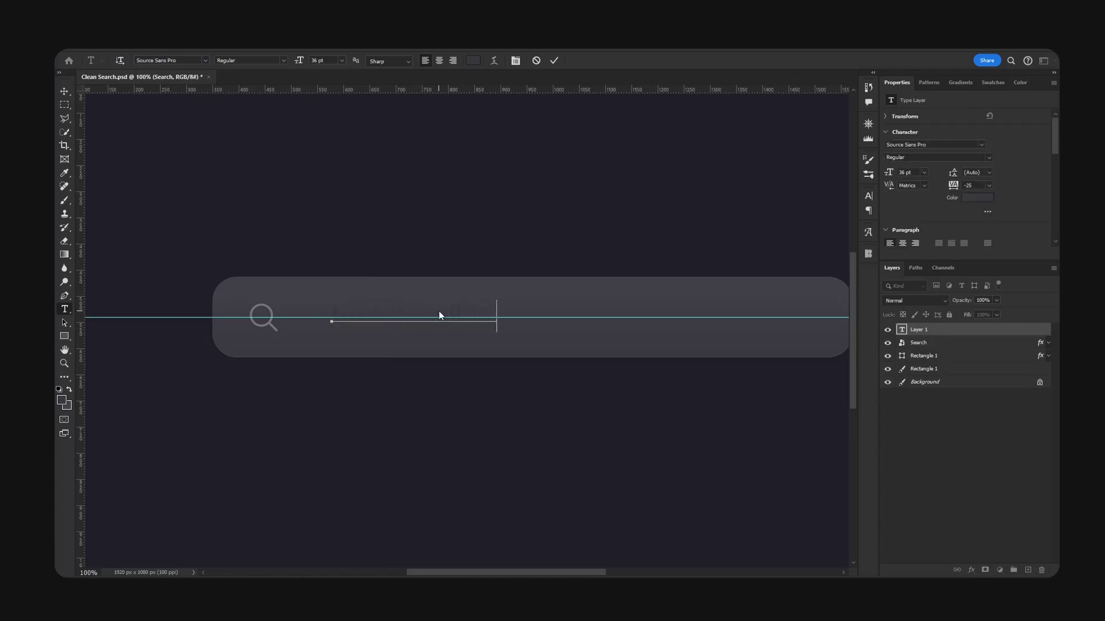
{"action": "left_click", "coordinate": [472, 60]}
{"action": "type", "text": "73737f"}
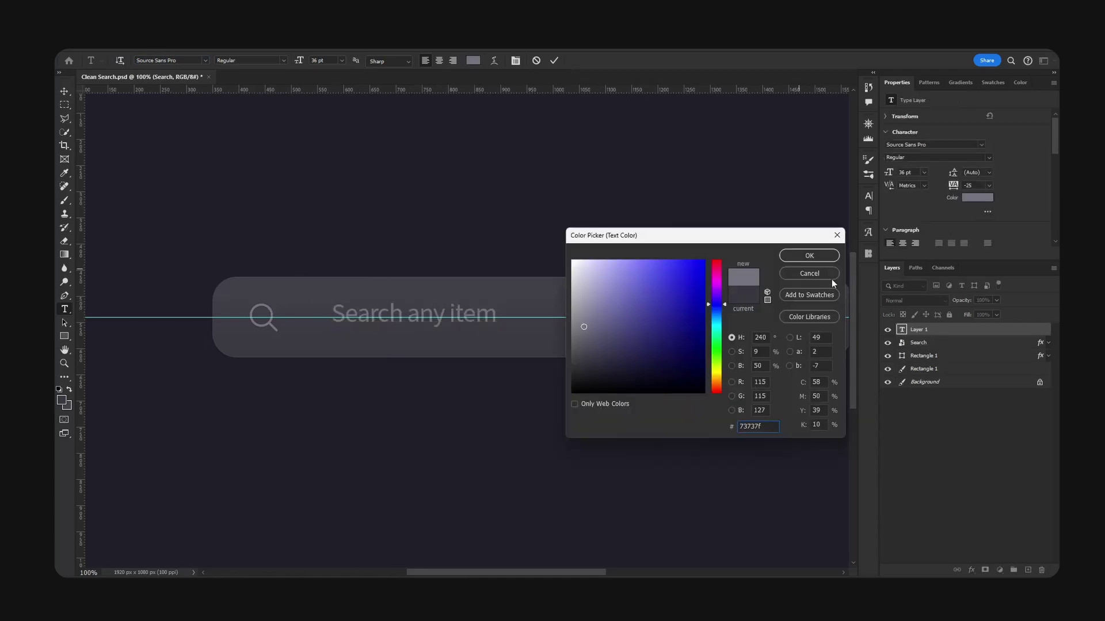
{"action": "key", "text": "Return"}
{"action": "key", "text": "ctrl+Return"}
Step: Copy the search icon's layer style onto the "Search any item" text layer
{"action": "left_click", "coordinate": [1048, 343]}
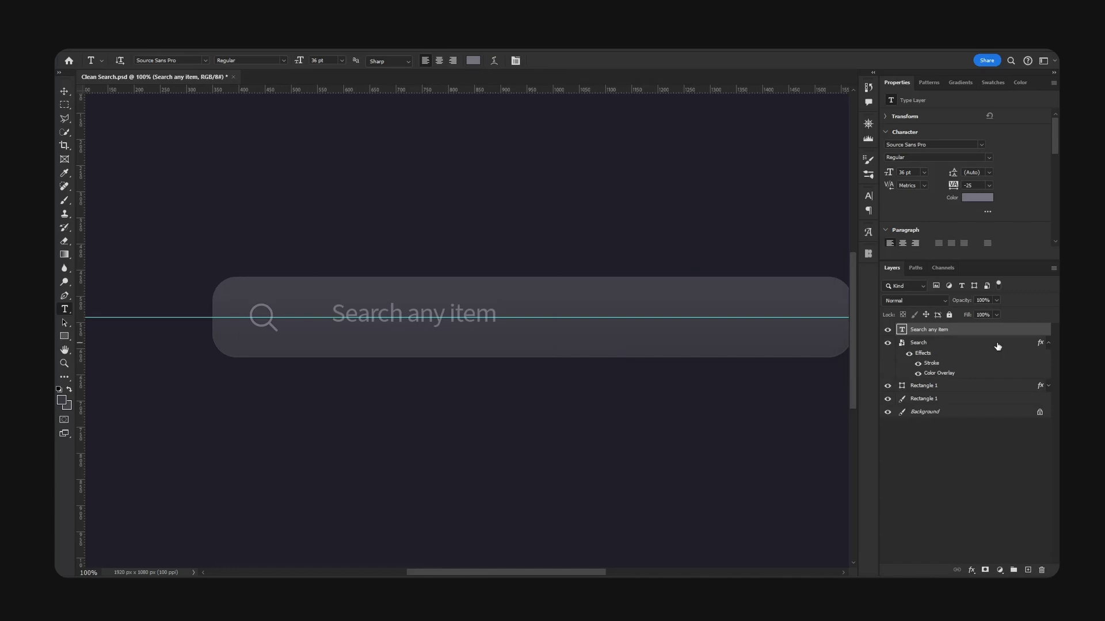
{"action": "right_click", "coordinate": [948, 346]}
{"action": "left_click", "coordinate": [978, 393]}
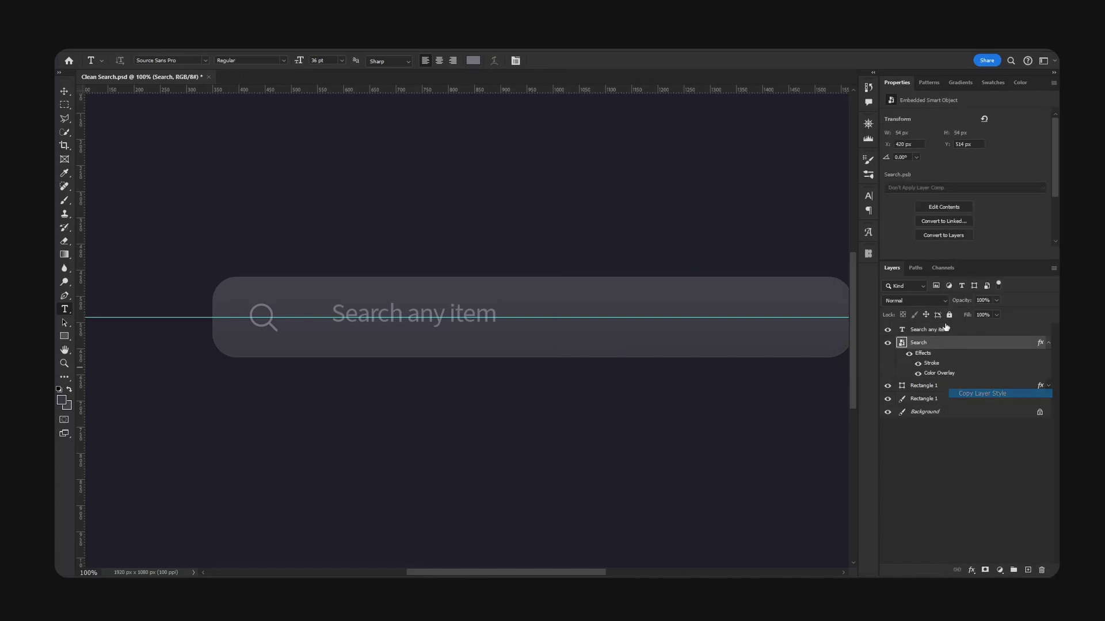
{"action": "right_click", "coordinate": [948, 330]}
{"action": "left_click", "coordinate": [986, 449]}
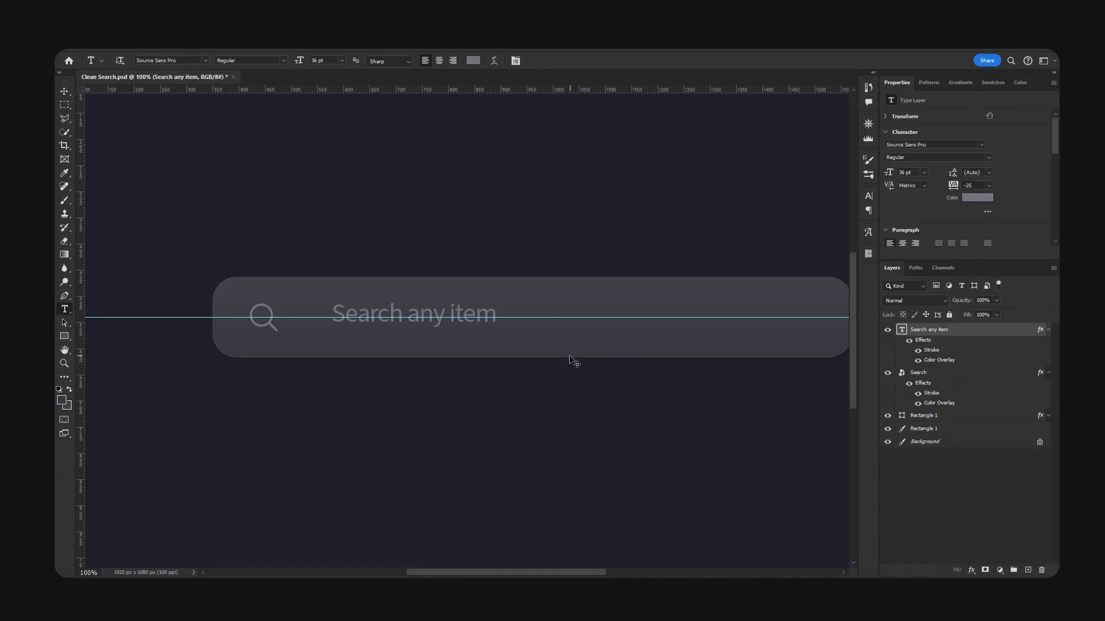
Step: Extend the placeholder text to read "Search any item..." and commit the edit
{"action": "key", "text": "v"}
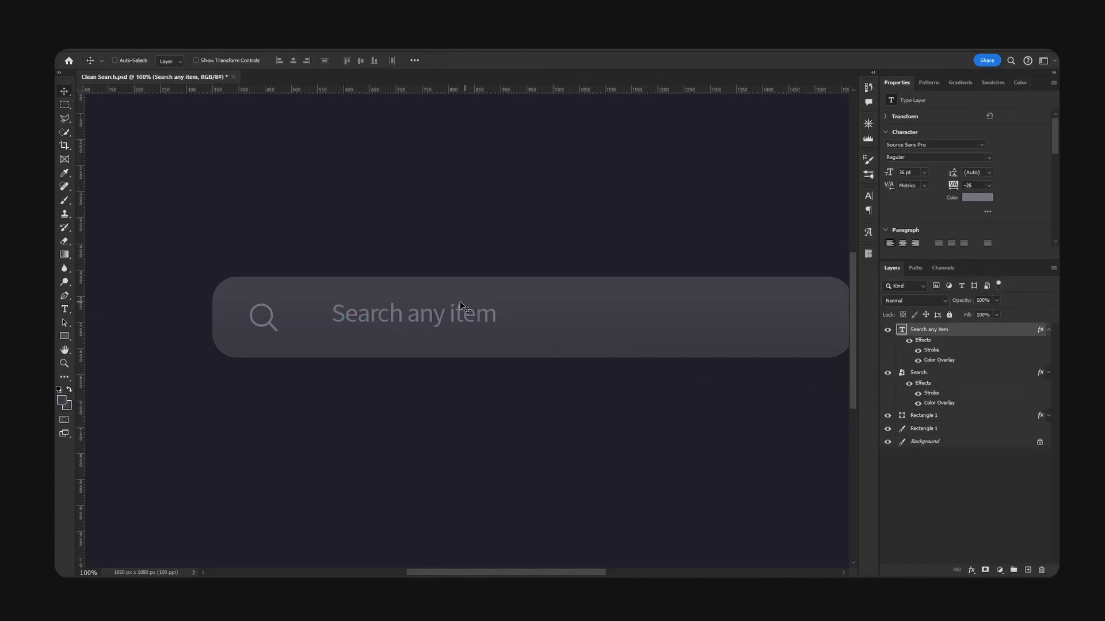
{"action": "double_click", "coordinate": [487, 315]}
{"action": "type", "text": "..."}
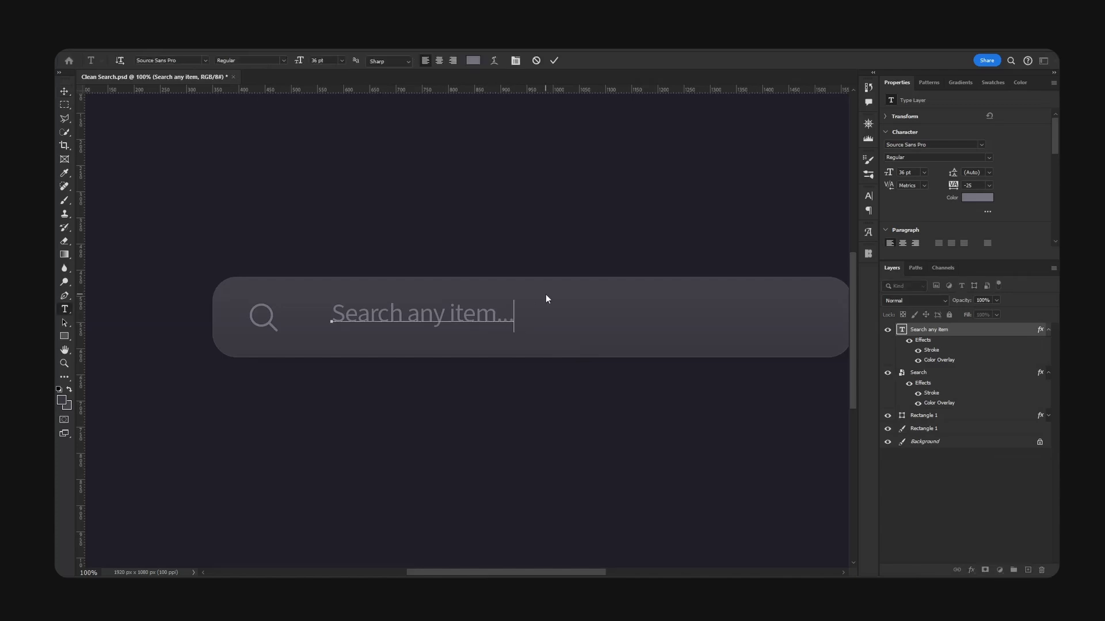
{"action": "key", "text": "ctrl+a"}
{"action": "left_click", "coordinate": [970, 334]}
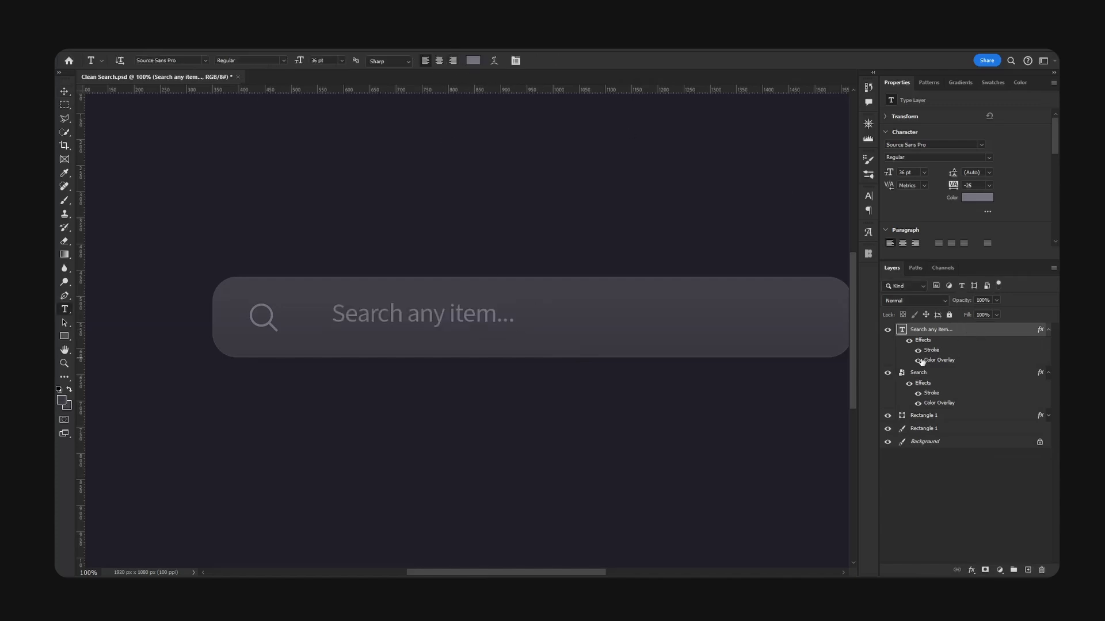
Step: Hide the placeholder text's Color Overlay effect and change its text colour to a lighter grey
{"action": "left_click", "coordinate": [467, 306]}
{"action": "key", "text": "ctrl+a"}
{"action": "left_click", "coordinate": [473, 61]}
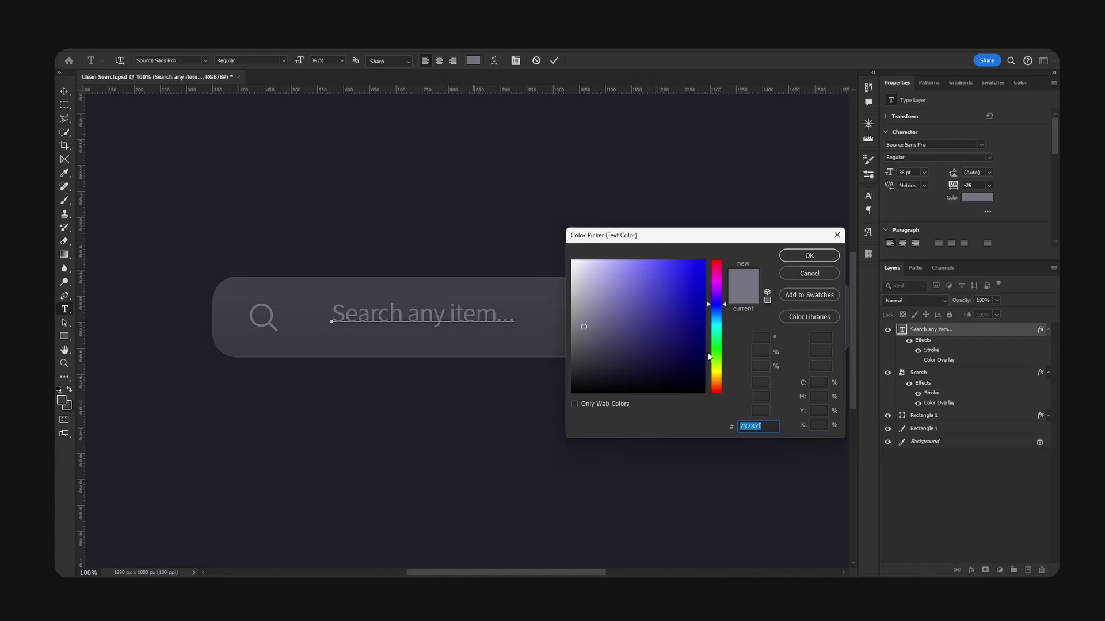
{"action": "left_click_drag", "start_coordinate": [580, 303], "coordinate": [582, 297]}
{"action": "left_click", "coordinate": [829, 259]}
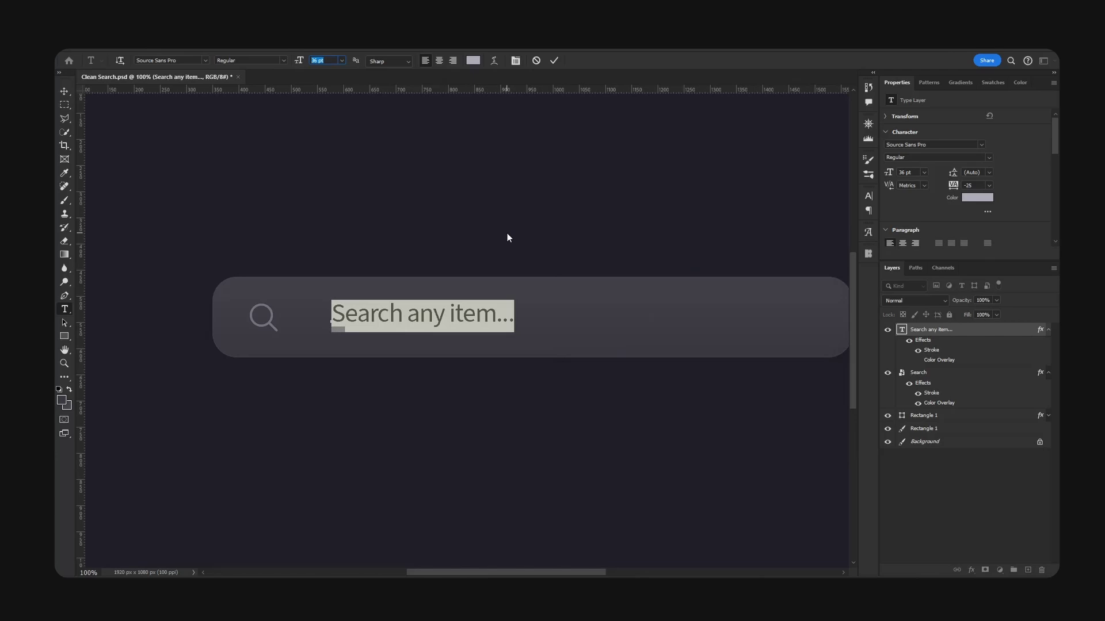
Step: Set the placeholder text's size to 24 pt
{"action": "type", "text": "24"}
{"action": "key", "text": "Return"}
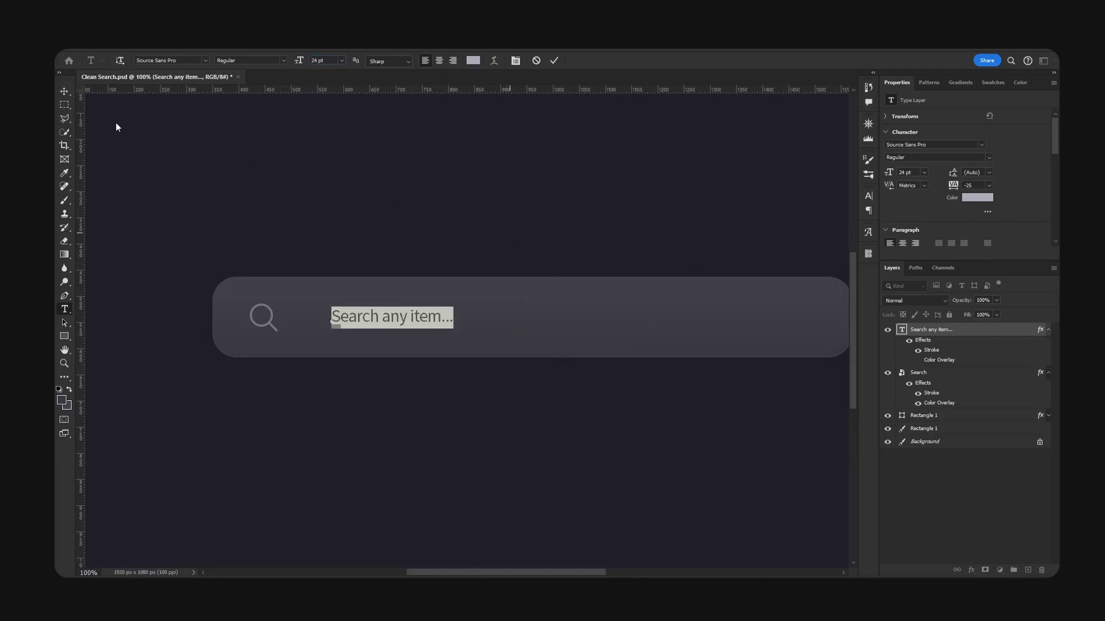
{"action": "left_click", "coordinate": [63, 93]}
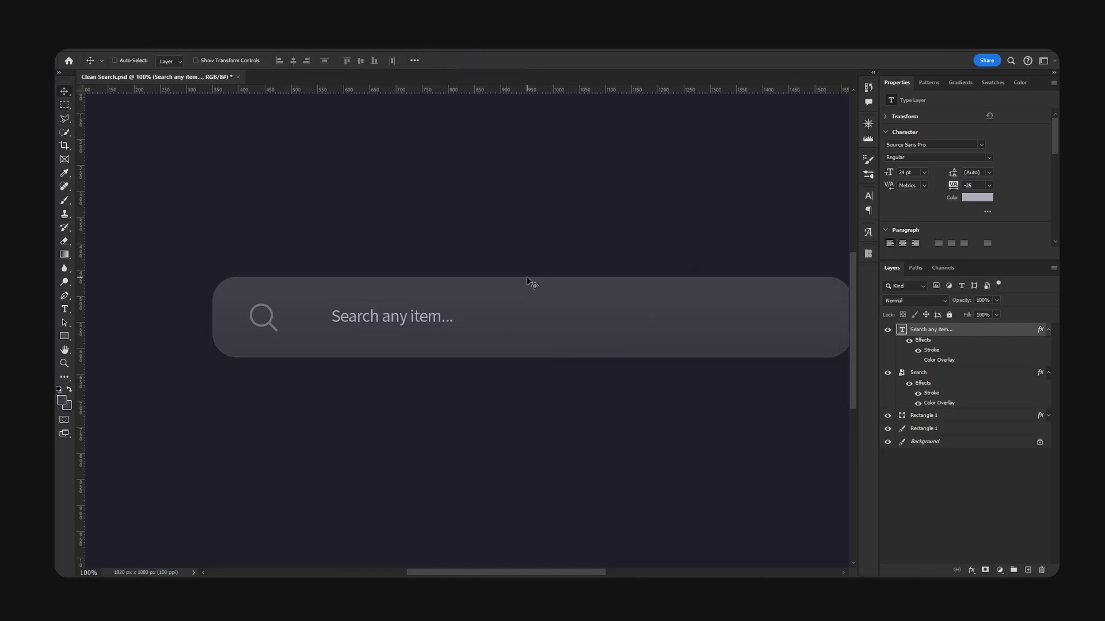
Step: Set the "Search any item..." text size to 28 pt and commit the edit
{"action": "double_click", "coordinate": [411, 317]}
{"action": "left_click_drag", "start_coordinate": [326, 61], "coordinate": [275, 62]}
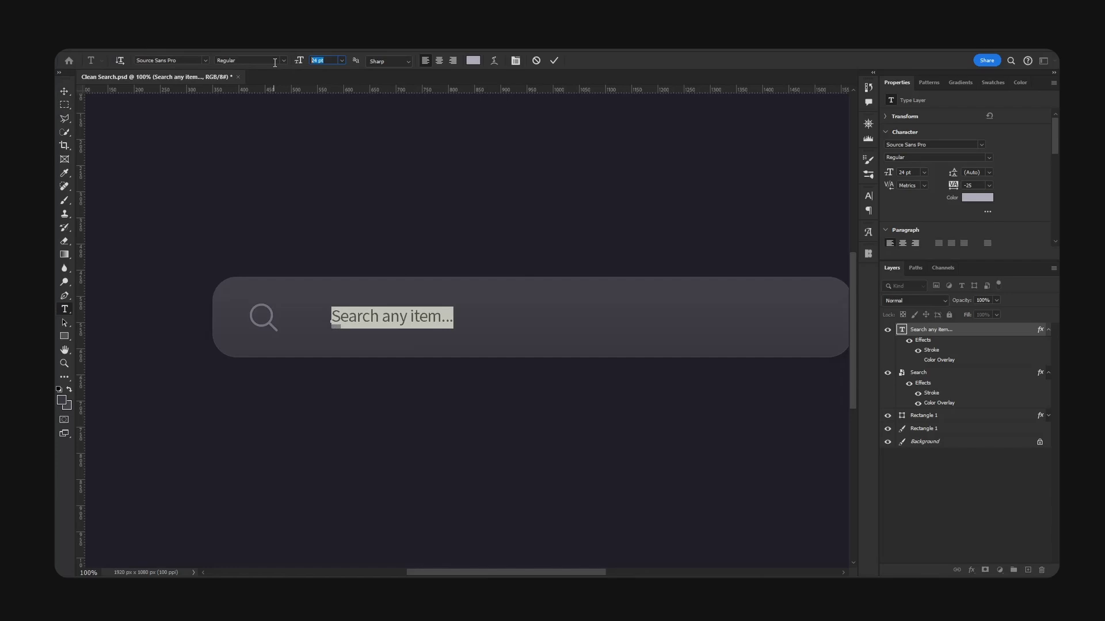
{"action": "key", "text": "Return"}
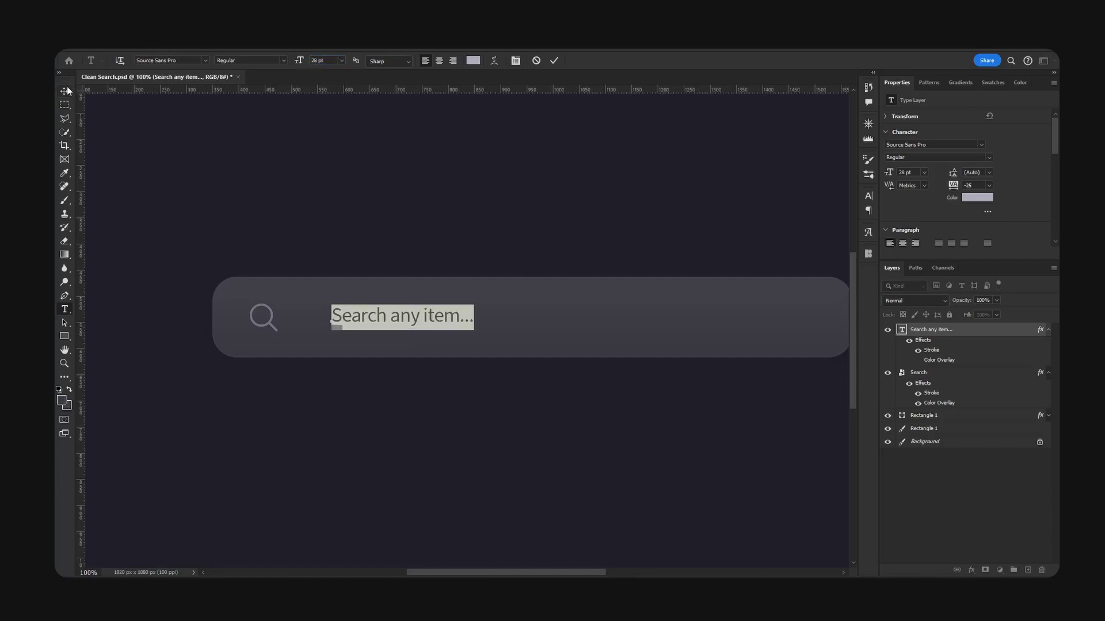
{"action": "left_click", "coordinate": [64, 91]}
Step: Move the placeholder text closer to the search icon, vertically centred on the guide, then hide the guides and save the document
{"action": "left_click_drag", "start_coordinate": [405, 311], "coordinate": [357, 317]}
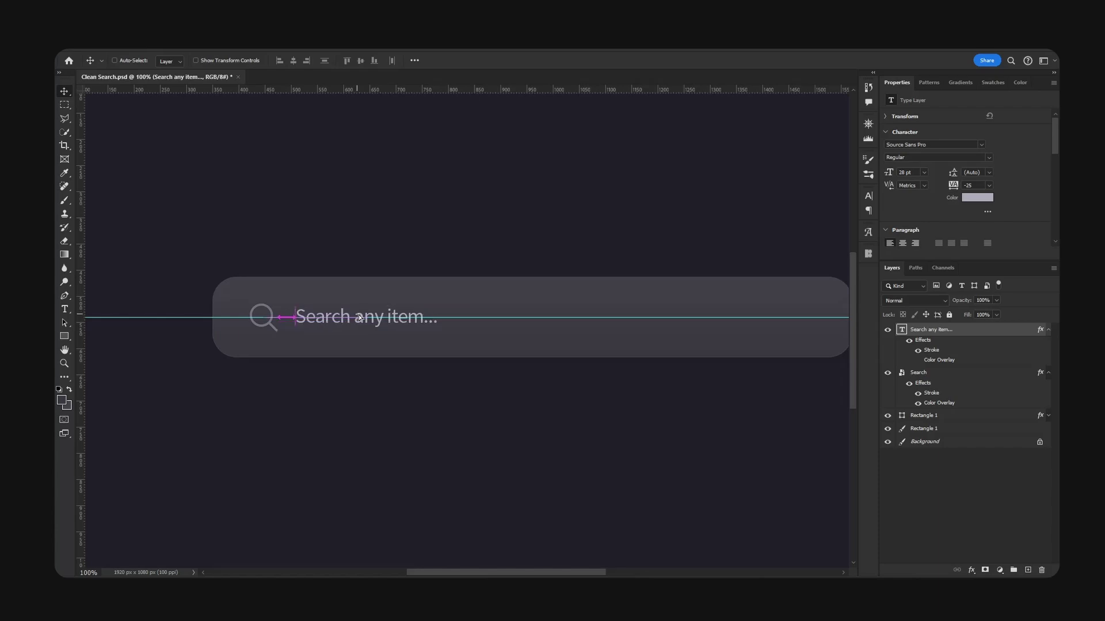
{"action": "key", "text": "ctrl+semicolon"}
{"action": "key", "text": "Left"}
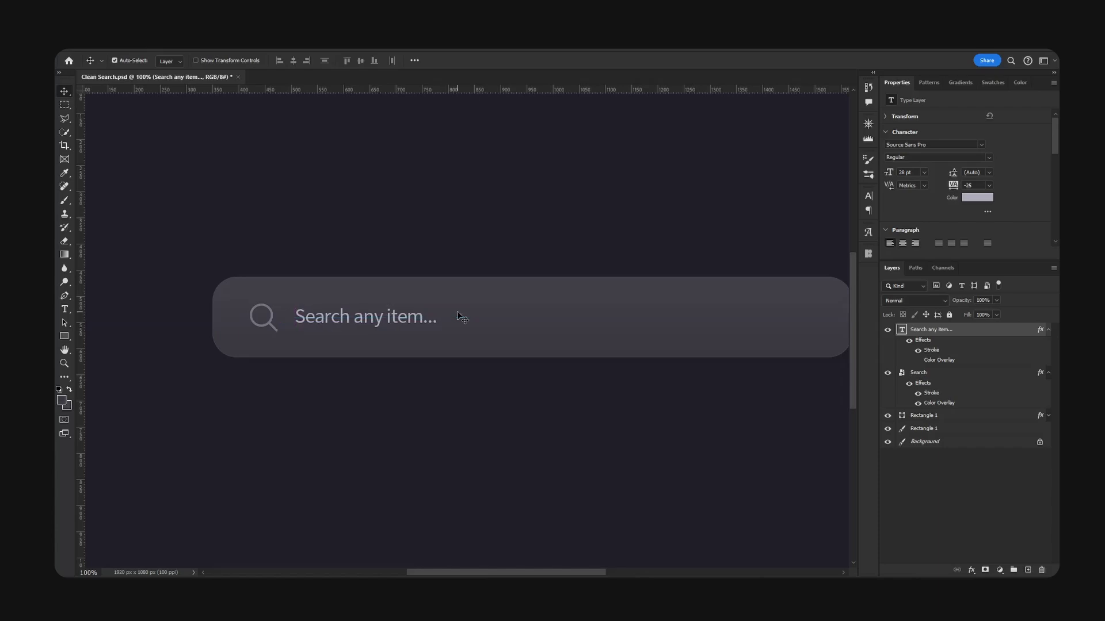
{"action": "key", "text": "ctrl+s"}
Step: Collapse the layer effects of the text and icon layers and duplicate the Background layer
{"action": "key", "text": "ctrl+minus"}
{"action": "key", "text": "space"}
{"action": "left_click_drag", "start_coordinate": [594, 326], "coordinate": [558, 327]}
{"action": "left_click", "coordinate": [1048, 331]}
{"action": "left_click", "coordinate": [1048, 343]}
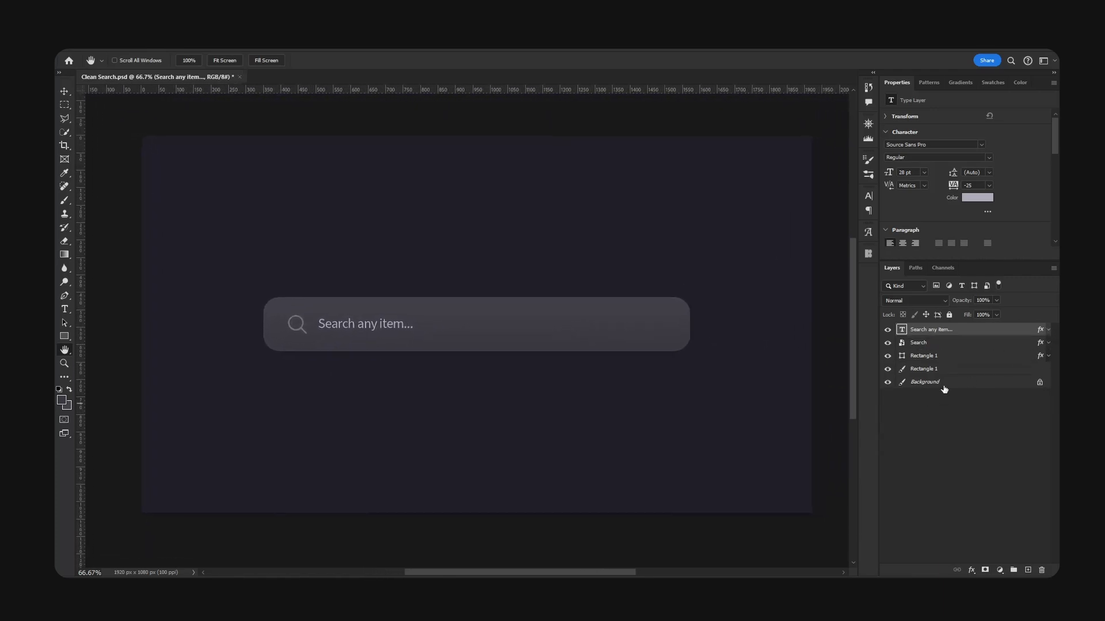
{"action": "left_click", "coordinate": [926, 382]}
{"action": "key", "text": "ctrl+j"}
{"action": "key", "text": "v"}
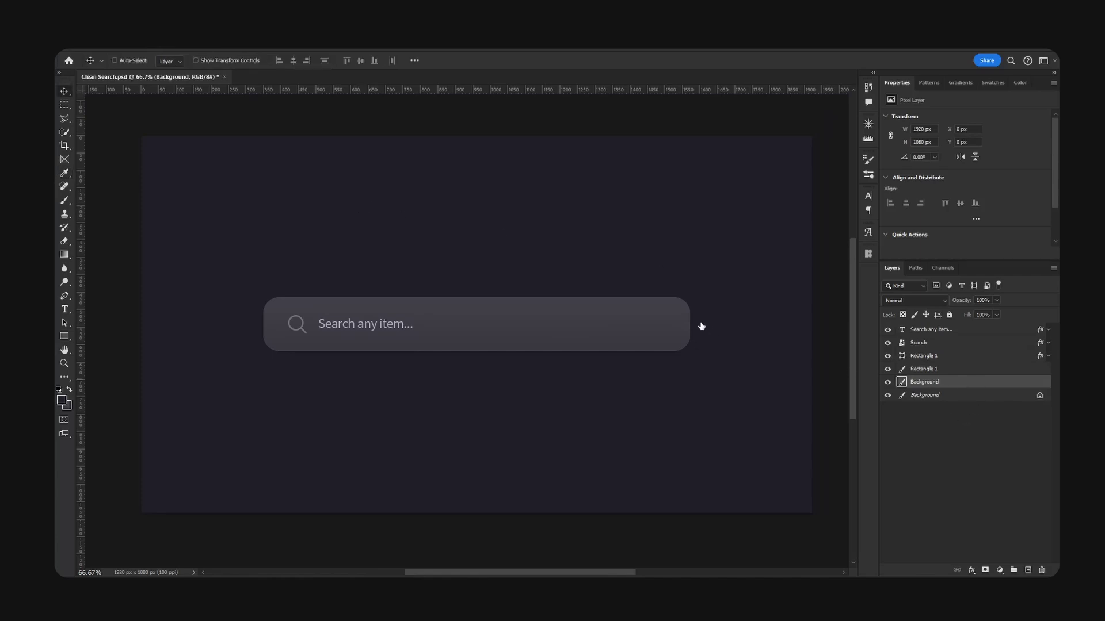
Step: Apply a Color Overlay of #73737f to the duplicated Background layer and collapse its effects
{"action": "double_click", "coordinate": [978, 382]}
{"action": "left_click", "coordinate": [608, 298]}
{"action": "left_click", "coordinate": [809, 197]}
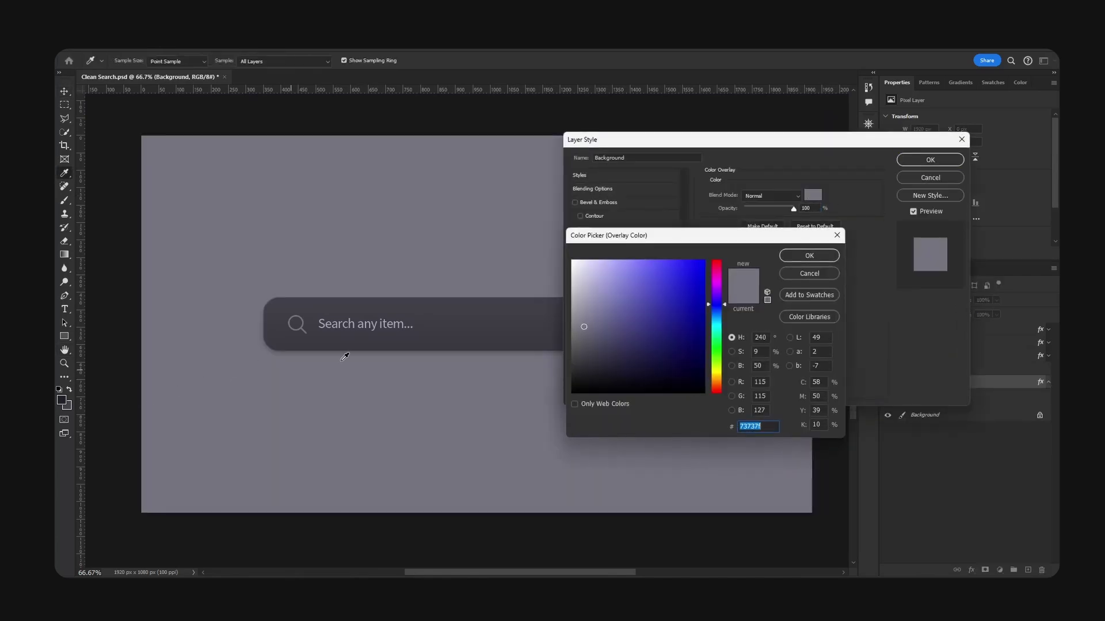
{"action": "mouse_move", "coordinate": [715, 241]}
{"action": "left_mouse_down"}
{"action": "mouse_move", "coordinate": [771, 243]}
{"action": "mouse_move", "coordinate": [718, 245]}
{"action": "left_mouse_up"}
{"action": "key", "text": "Return"}
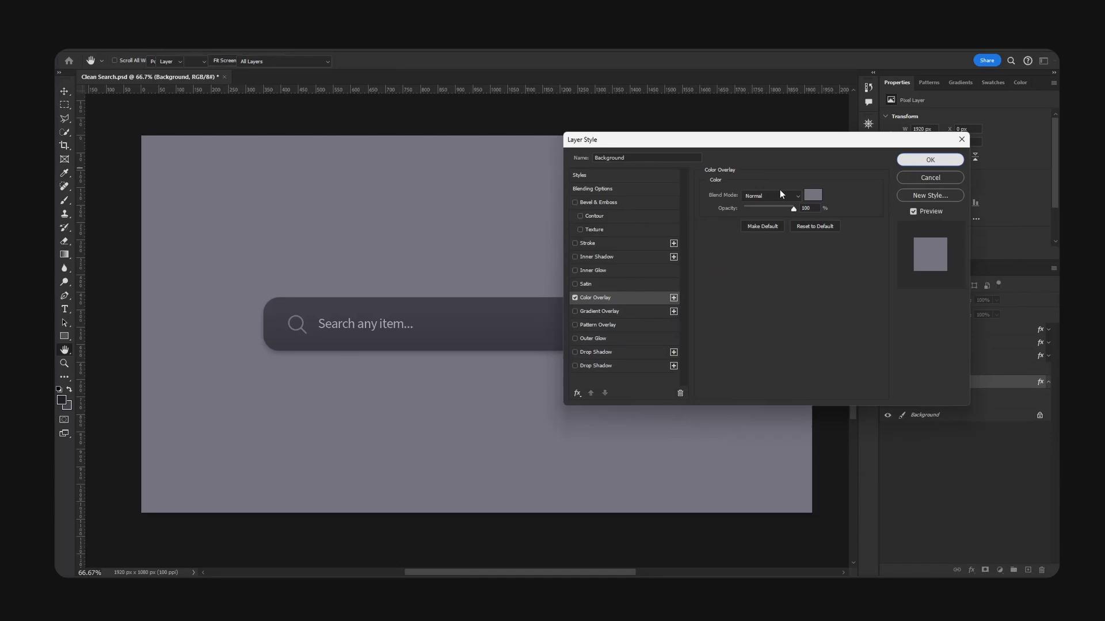
{"action": "key", "text": "Return"}
{"action": "left_click_drag", "start_coordinate": [686, 293], "coordinate": [708, 294]}
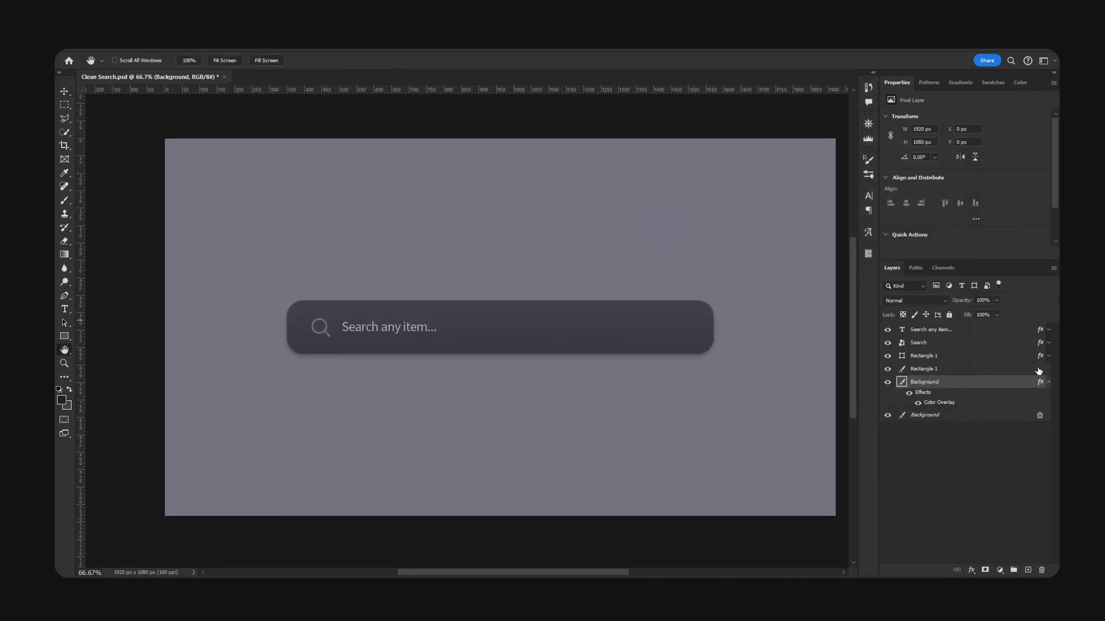
{"action": "left_click", "coordinate": [1049, 384]}
{"action": "left_click_drag", "start_coordinate": [565, 343], "coordinate": [552, 340]}
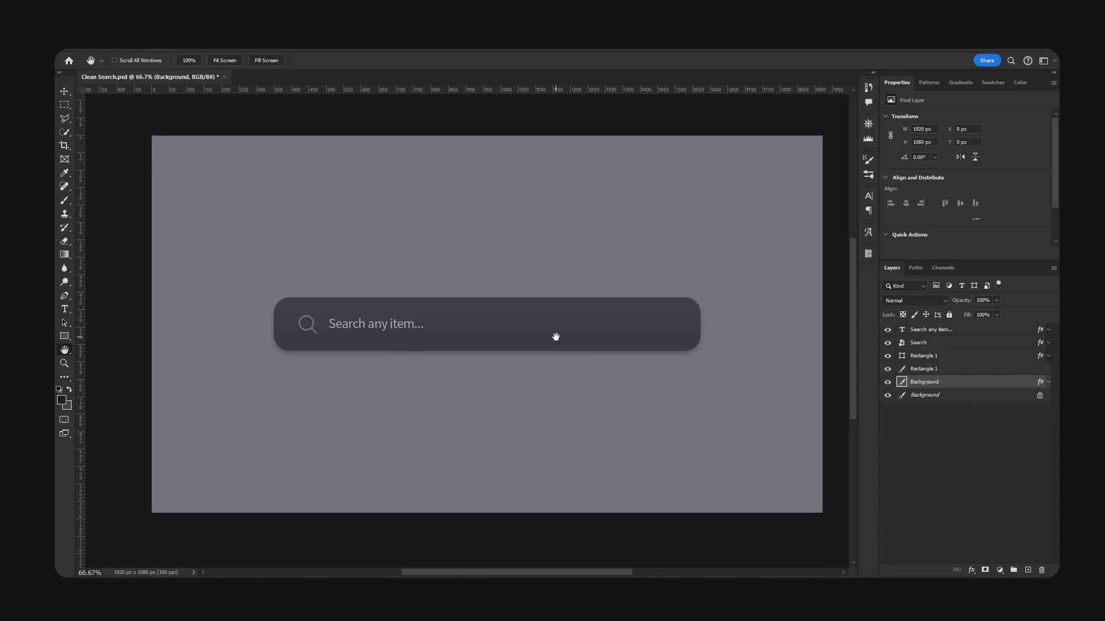
Step: Add a new empty layer above the "Search any item..." text layer
{"action": "left_click", "coordinate": [952, 331]}
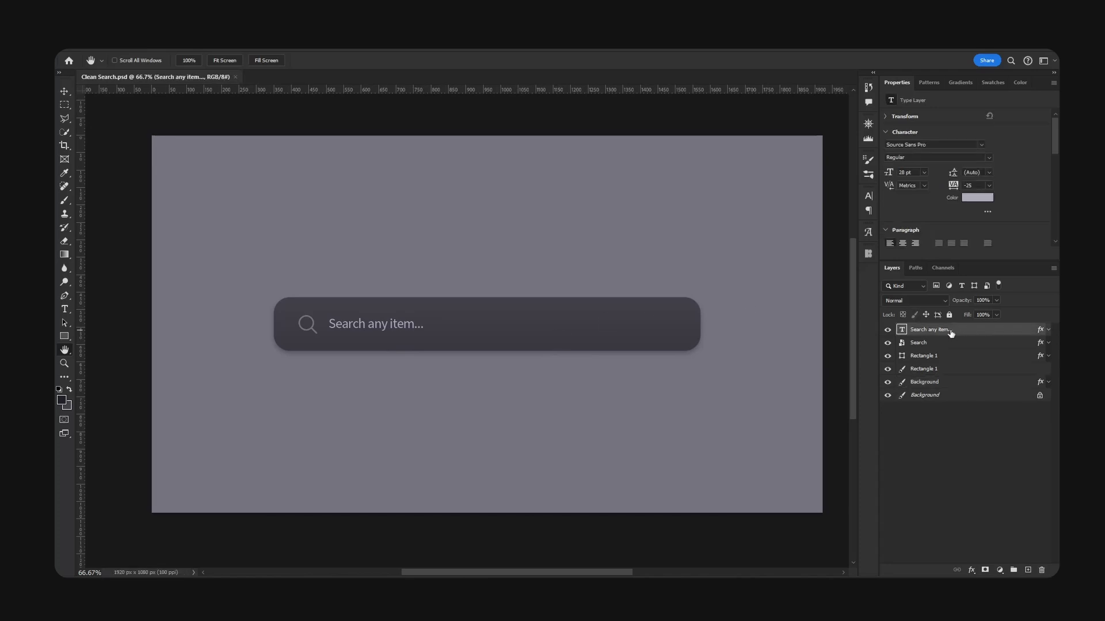
{"action": "mouse_move", "coordinate": [587, 346]}
{"action": "left_mouse_down"}
{"action": "mouse_move", "coordinate": [599, 316]}
{"action": "mouse_move", "coordinate": [589, 305]}
{"action": "mouse_move", "coordinate": [593, 342]}
{"action": "left_mouse_up"}
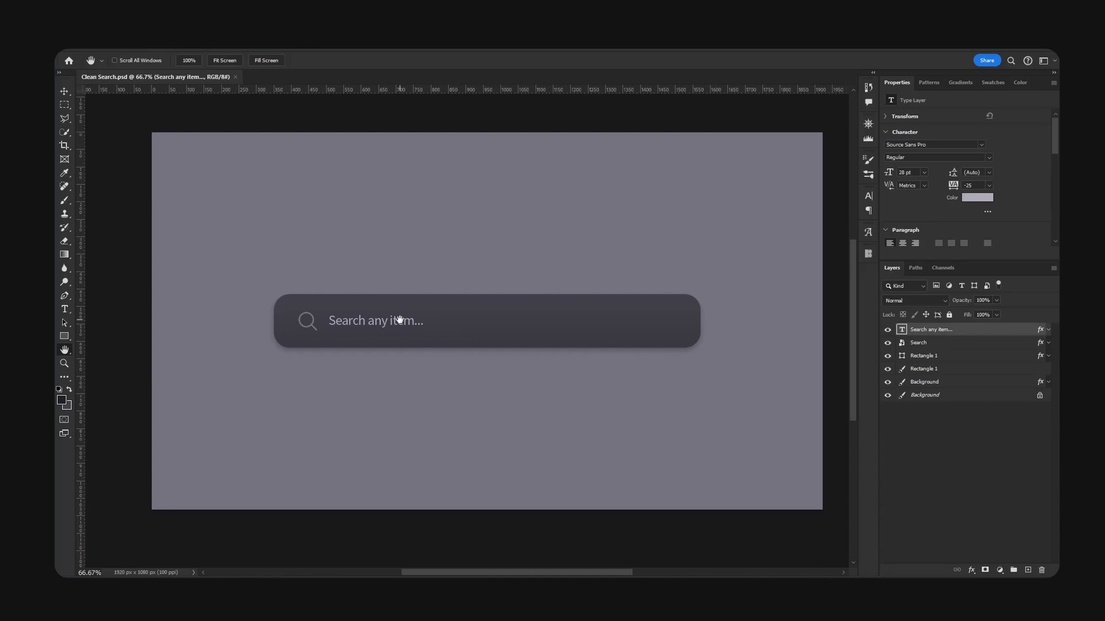
{"action": "left_click", "coordinate": [1028, 570]}
{"action": "key", "text": "ctrl+1"}
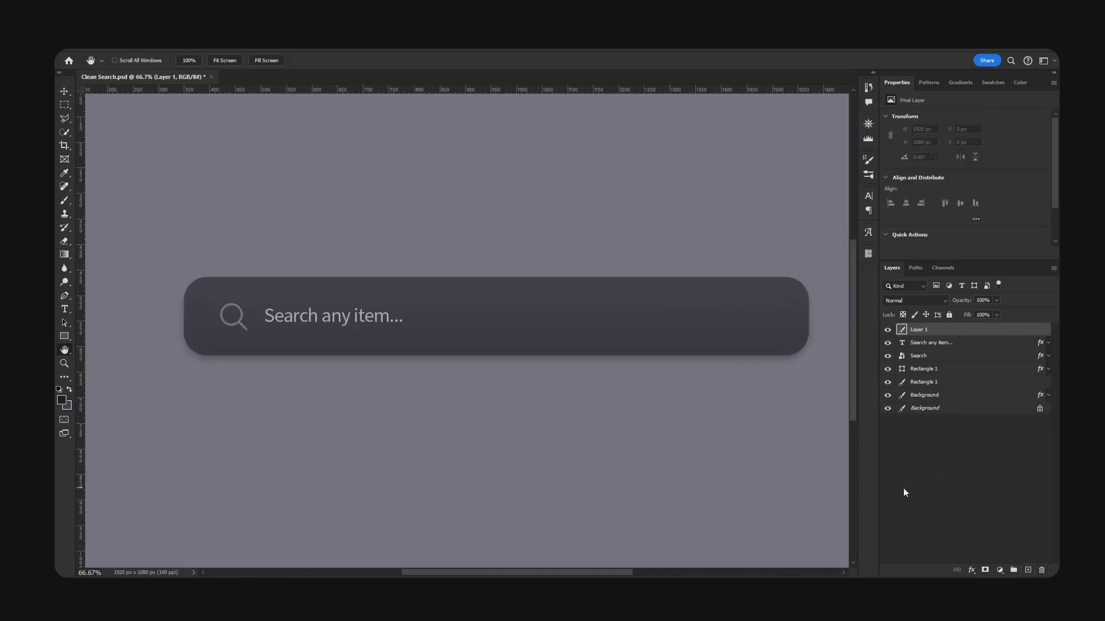
{"action": "left_click_drag", "start_coordinate": [599, 362], "coordinate": [556, 322]}
Step: Place a horizontal guide through the bar's middle and draw a white rounded rectangle about 126 by 74 px in the bar's right half
{"action": "left_click", "coordinate": [65, 338]}
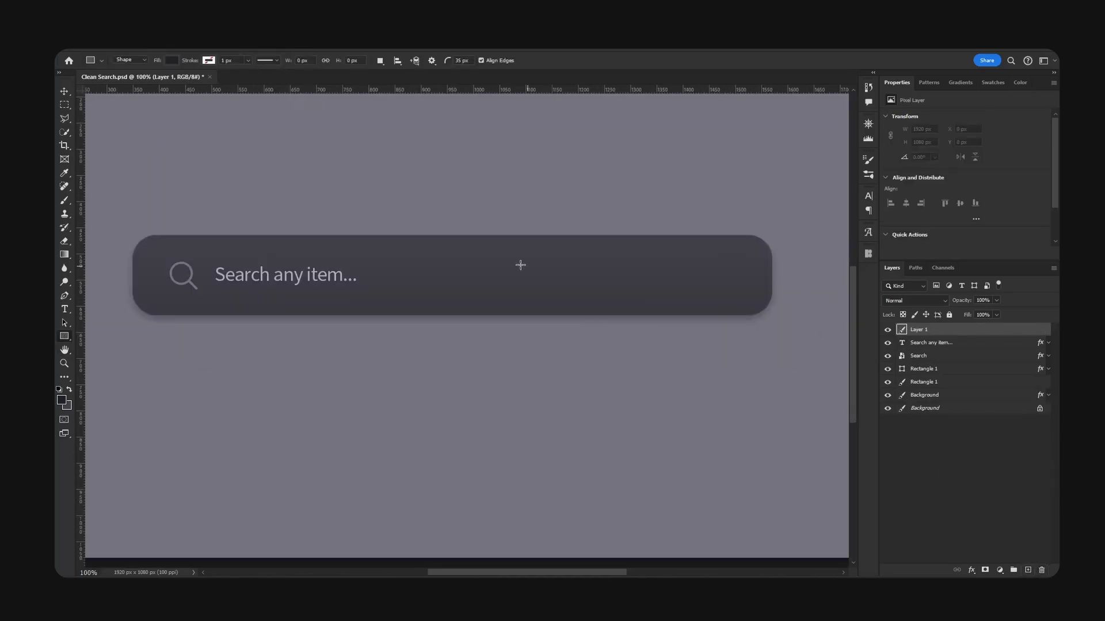
{"action": "key", "text": "x"}
{"action": "left_click_drag", "start_coordinate": [550, 91], "coordinate": [318, 284]}
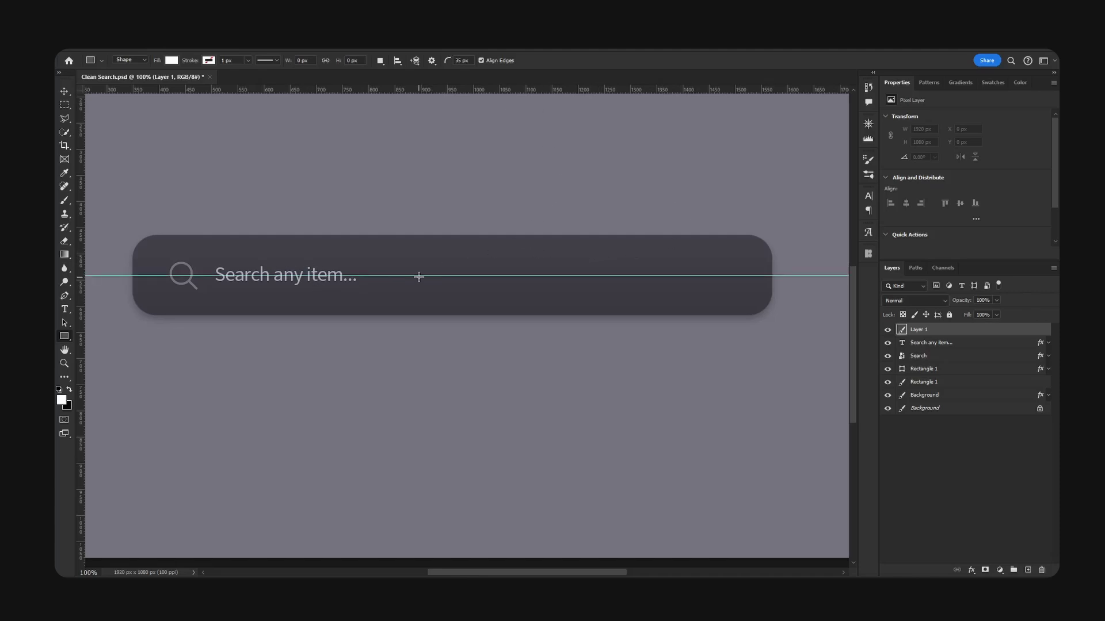
{"action": "left_click_drag", "start_coordinate": [478, 255], "coordinate": [544, 293]}
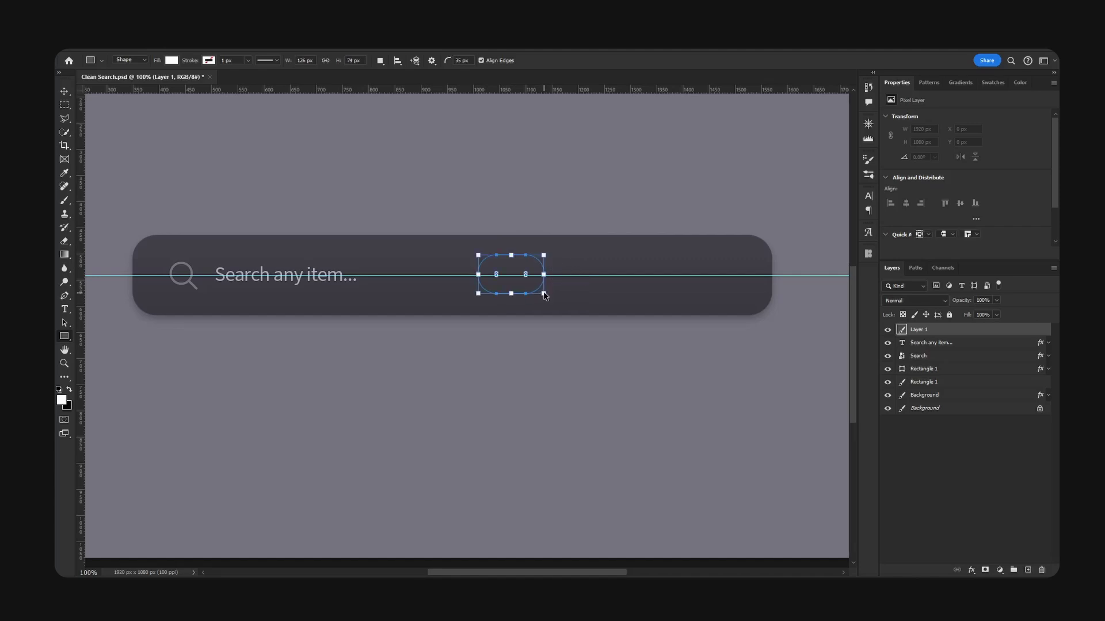
{"action": "key", "text": "v"}
Step: Set the white rectangle's corner radii to 15 px, move it further right and scale it to about 85%
{"action": "scroll", "coordinate": [940, 188], "scroll_direction": "down", "scroll_amount": 3}
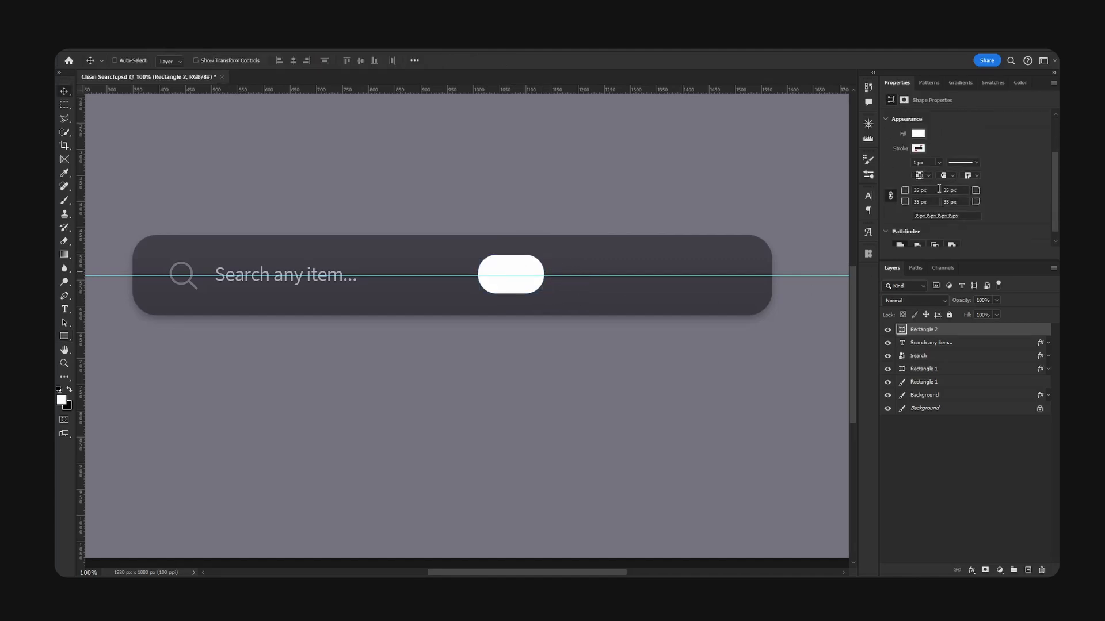
{"action": "left_click", "coordinate": [911, 190]}
{"action": "type", "text": "15"}
{"action": "key", "text": "Return"}
{"action": "mouse_move", "coordinate": [569, 266]}
{"action": "left_mouse_down"}
{"action": "mouse_move", "coordinate": [607, 267]}
{"action": "mouse_move", "coordinate": [574, 254]}
{"action": "left_mouse_up"}
{"action": "key", "text": "ctrl+t"}
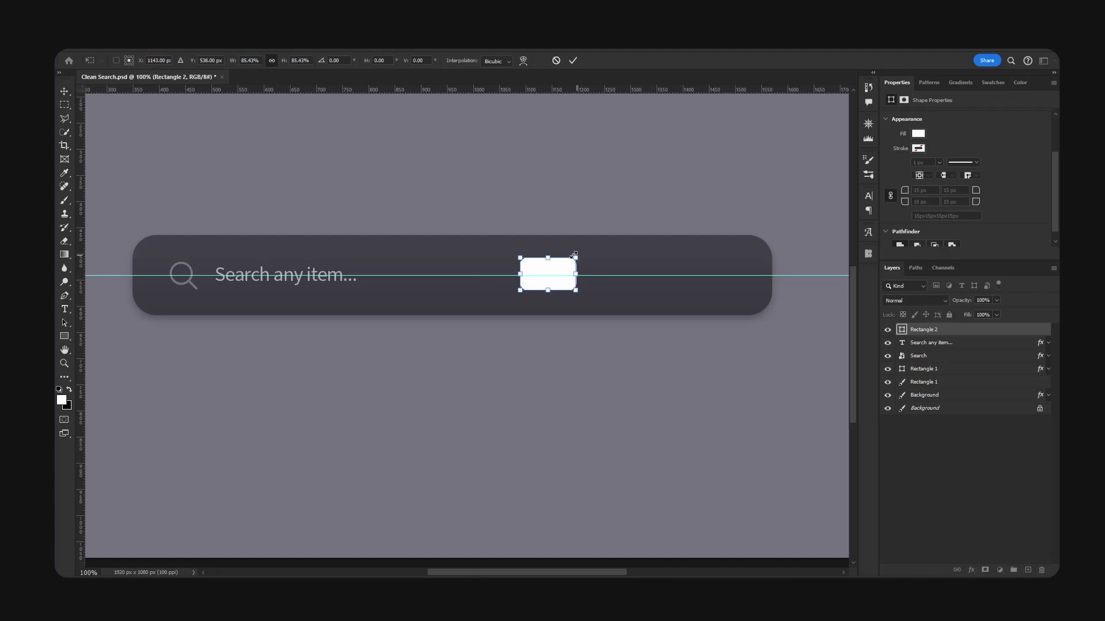
{"action": "key", "text": "Return"}
Step: Fill the small rectangle with #48484f and place it and a duplicate side by side at the bar's right end
{"action": "double_click", "coordinate": [902, 330]}
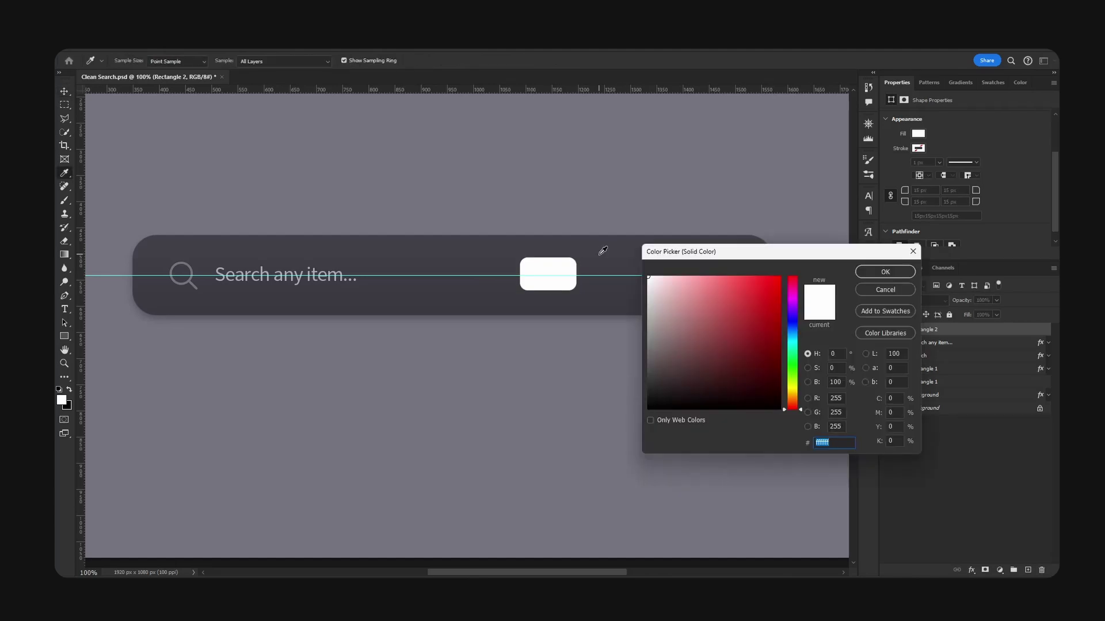
{"action": "left_click", "coordinate": [601, 254]}
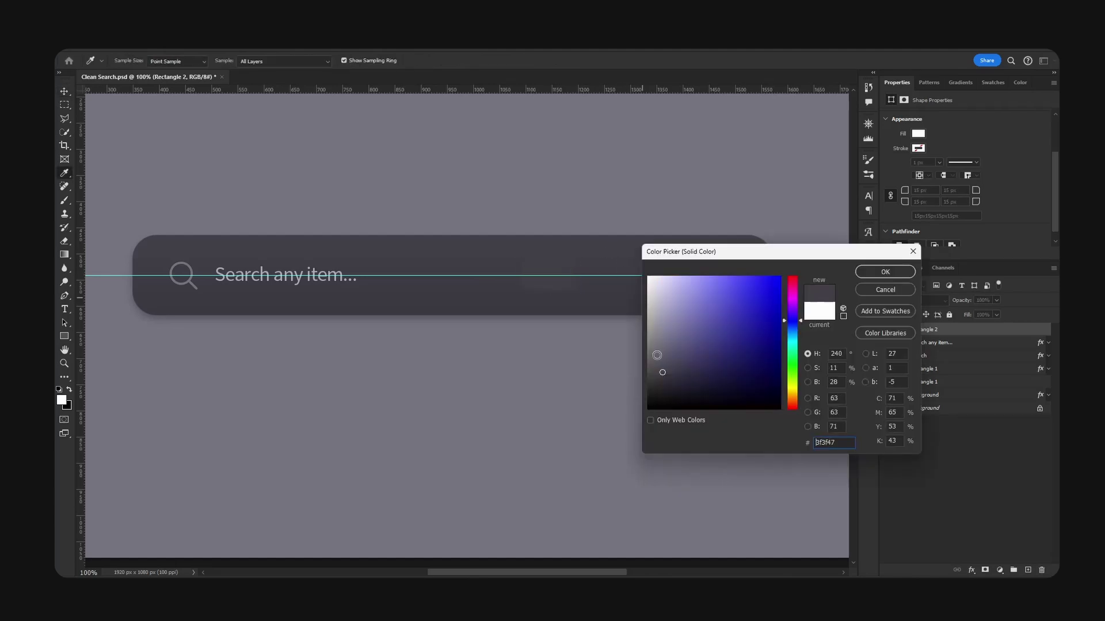
{"action": "left_click_drag", "start_coordinate": [657, 355], "coordinate": [659, 368]}
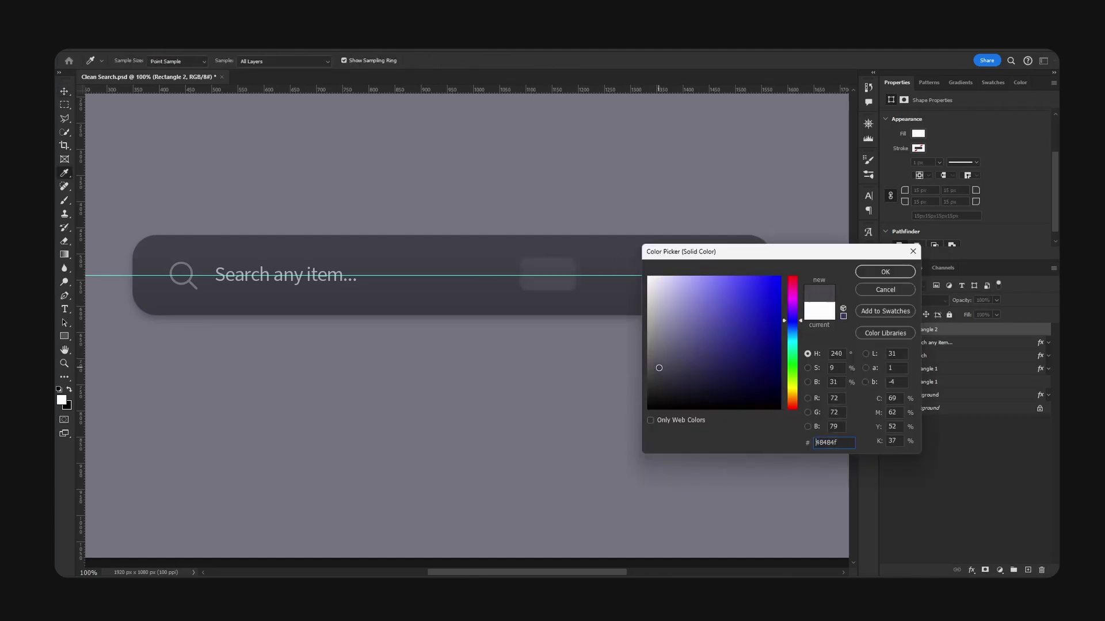
{"action": "left_click", "coordinate": [885, 271]}
{"action": "left_click_drag", "start_coordinate": [599, 270], "coordinate": [688, 280]}
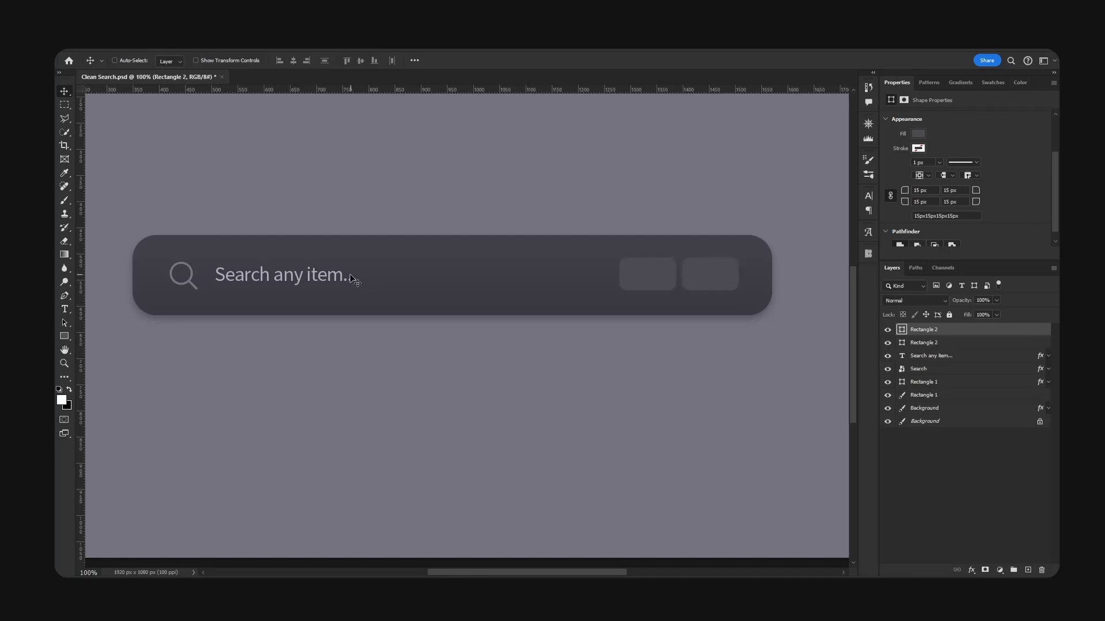
Step: Duplicate the placeholder text layer, move the copy toward the two small rectangles and change its text to "CTRL"
{"action": "left_click", "coordinate": [329, 278], "text": "ctrl"}
{"action": "left_click_drag", "start_coordinate": [948, 357], "coordinate": [940, 330], "text": "alt"}
{"action": "left_click_drag", "start_coordinate": [442, 267], "coordinate": [761, 271]}
{"action": "key", "text": "t"}
{"action": "left_click", "coordinate": [621, 278]}
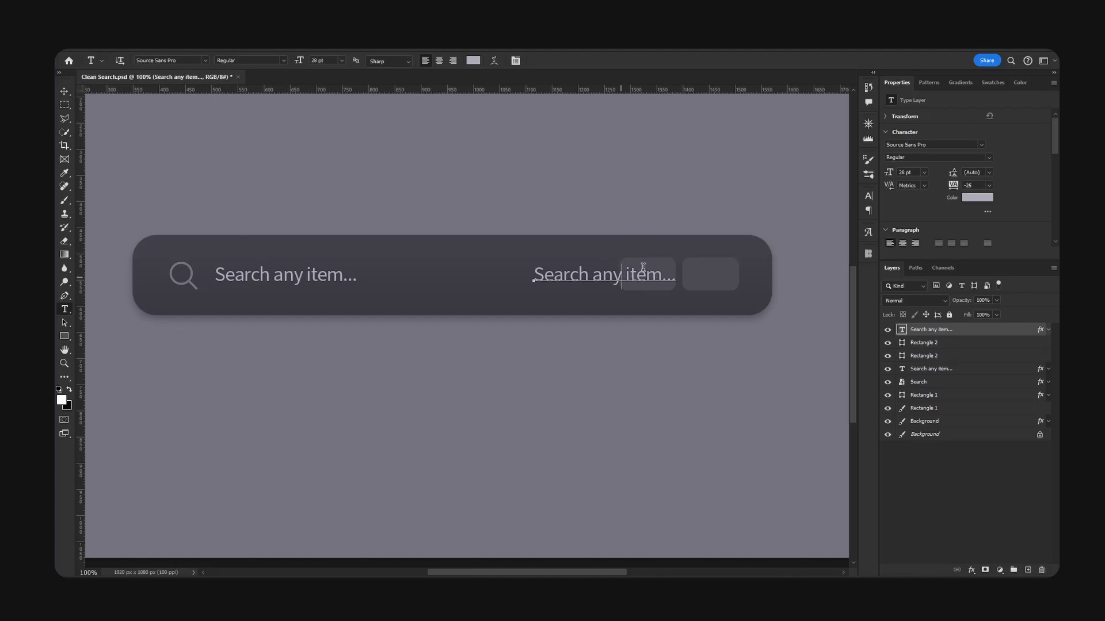
{"action": "key", "text": "ctrl+a"}
{"action": "type", "text": "CTRL"}
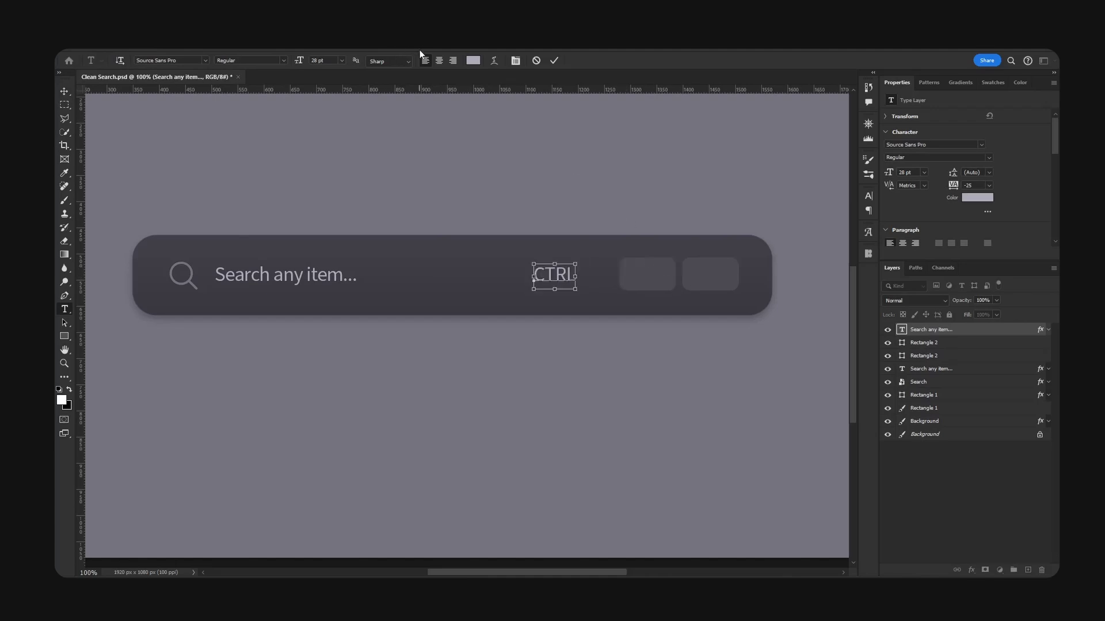
Step: Centre-align the "CTRL" text, position it on the first small rectangle and scale it to about 82%
{"action": "key", "text": "ctrl+a"}
{"action": "left_click", "coordinate": [439, 60]}
{"action": "left_click", "coordinate": [65, 92]}
{"action": "left_click_drag", "start_coordinate": [572, 285], "coordinate": [665, 264]}
{"action": "key", "text": "ctrl+t"}
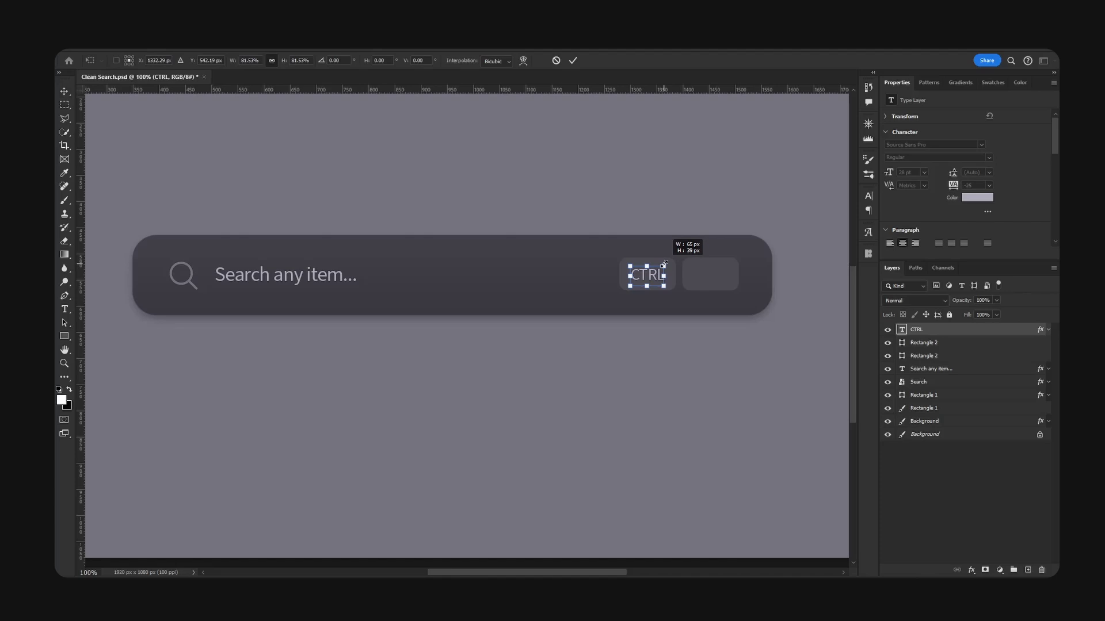
{"action": "key", "text": "Return"}
Step: Lower the opacity of the stroke on the "CTRL" text layer and save the document
{"action": "key", "text": "ctrl+plus"}
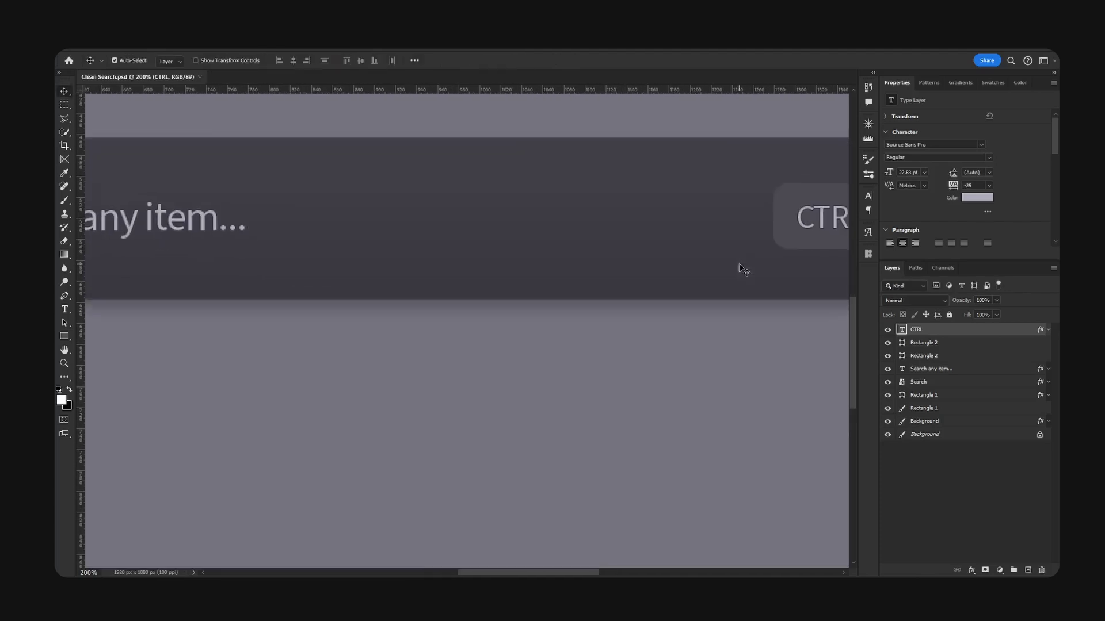
{"action": "key", "text": "ctrl+plus"}
{"action": "left_click_drag", "start_coordinate": [708, 261], "coordinate": [614, 333]}
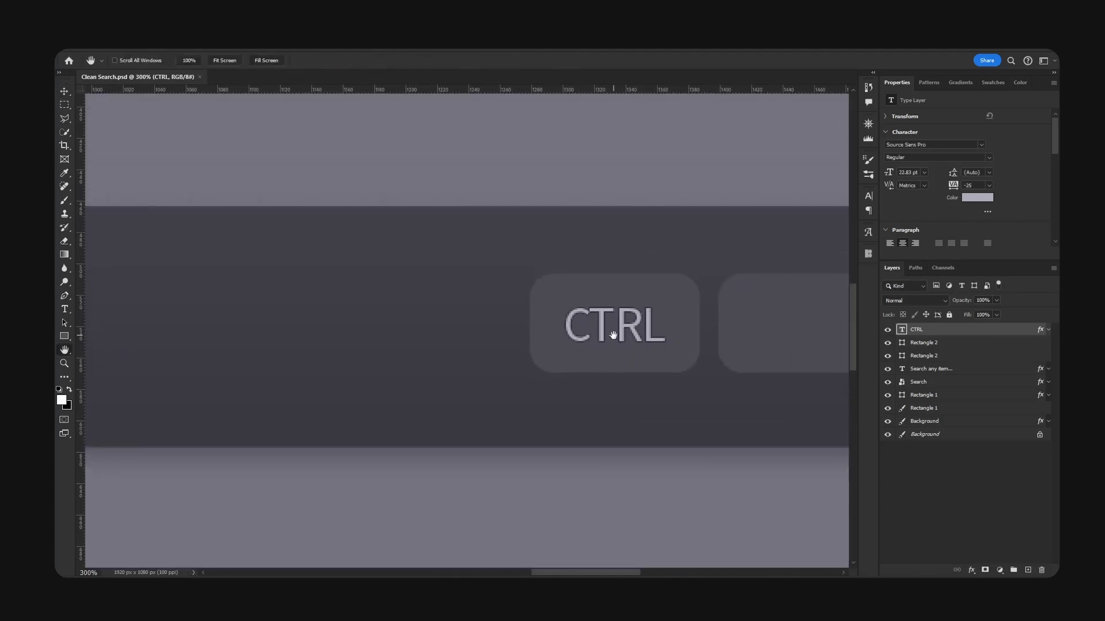
{"action": "double_click", "coordinate": [984, 331]}
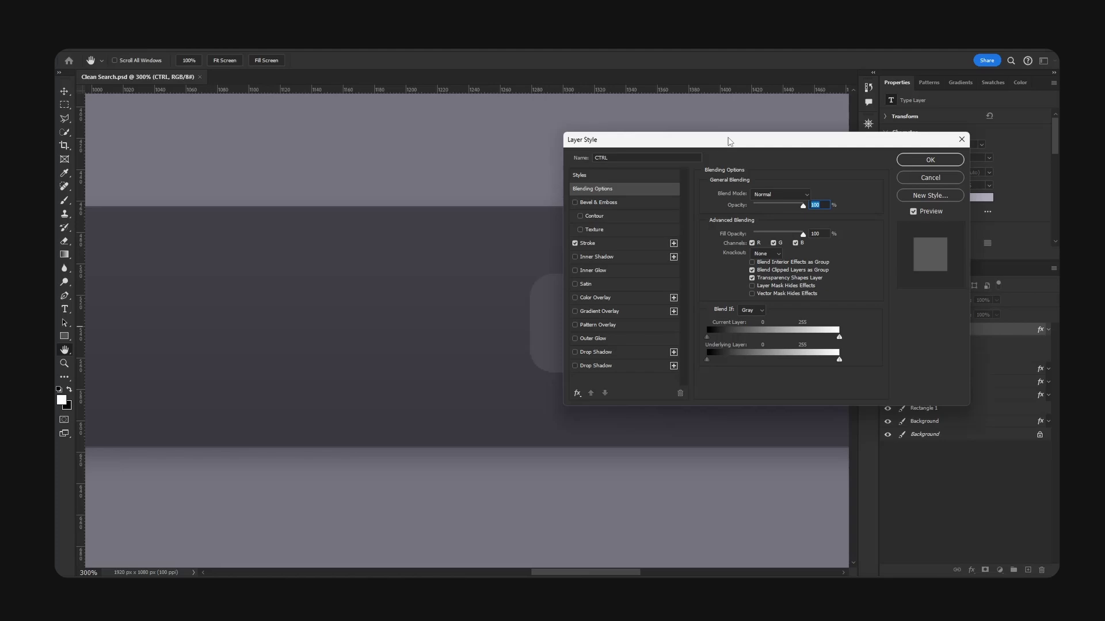
{"action": "left_click_drag", "start_coordinate": [729, 142], "coordinate": [863, 147]}
{"action": "left_click", "coordinate": [720, 247]}
{"action": "left_click", "coordinate": [944, 233]}
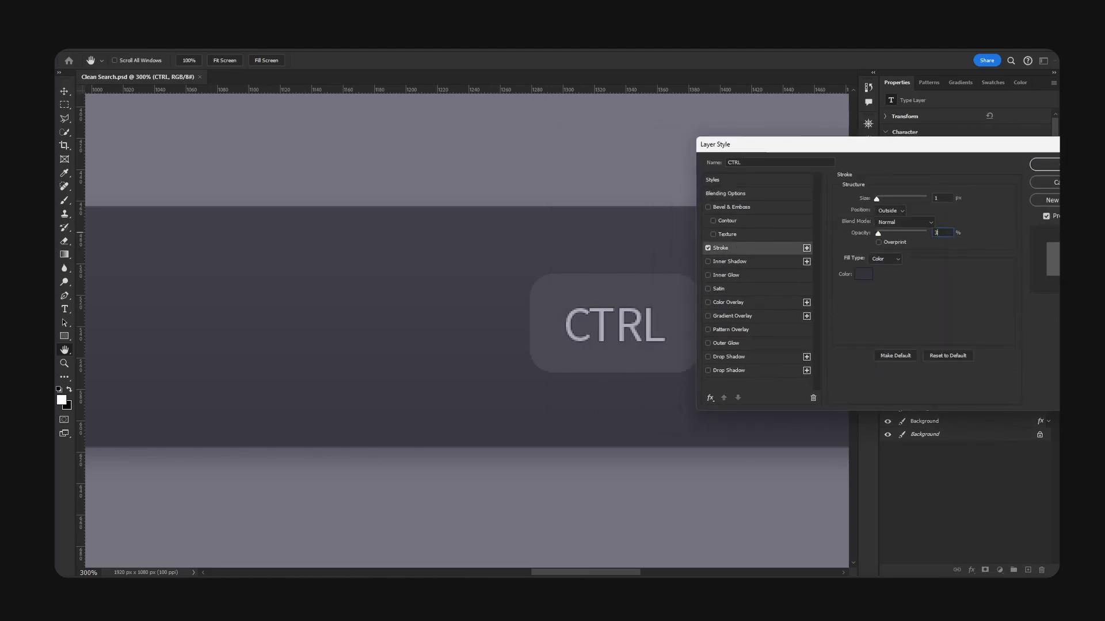
{"action": "type", "text": "20"}
{"action": "key", "text": "Return"}
{"action": "key", "text": "ctrl+minus"}
{"action": "key", "text": "ctrl+minus"}
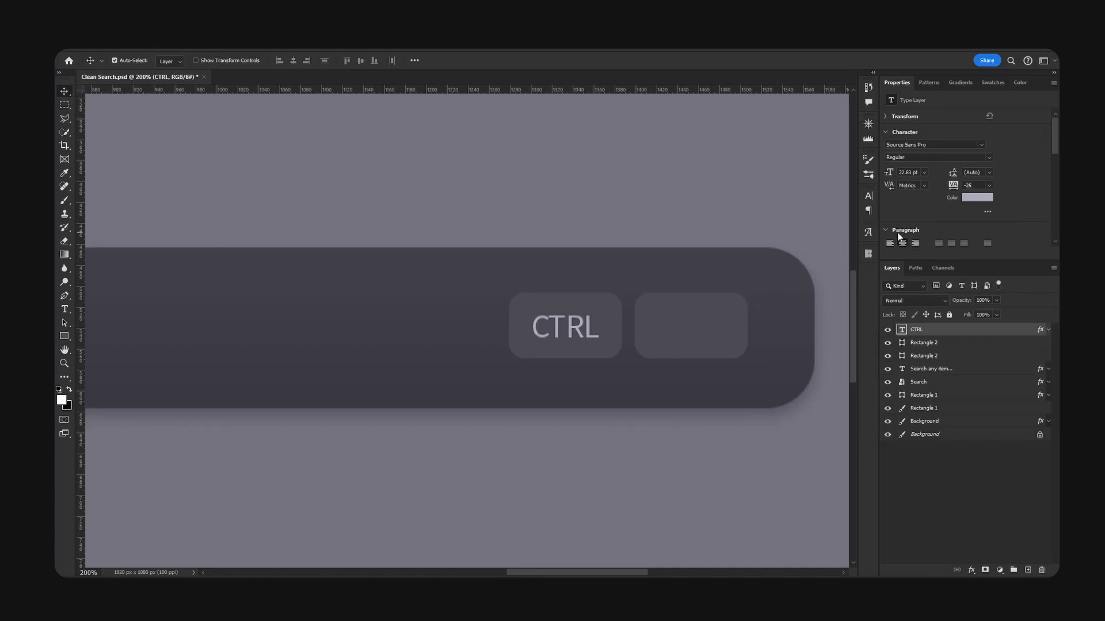
{"action": "key", "text": "ctrl+s"}
Step: Set the width of the empty small rectangle beside the CTRL key to 63 px
{"action": "left_click_drag", "start_coordinate": [671, 319], "coordinate": [639, 294]}
{"action": "left_click", "coordinate": [549, 305], "text": "ctrl"}
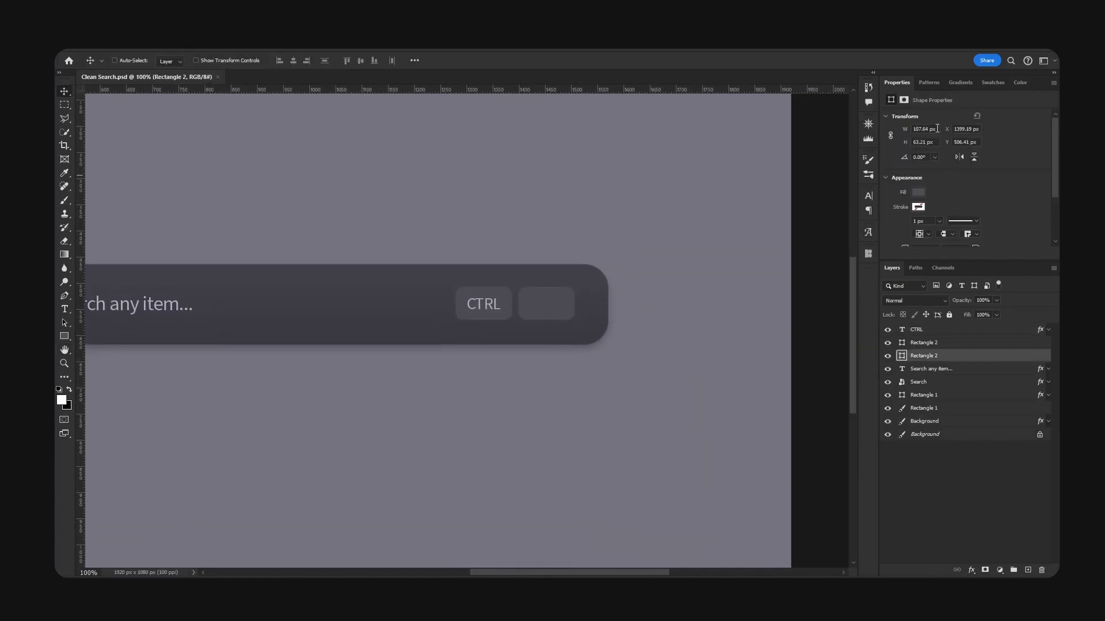
{"action": "left_click", "coordinate": [940, 129]}
{"action": "type", "text": "63"}
{"action": "key", "text": "Return"}
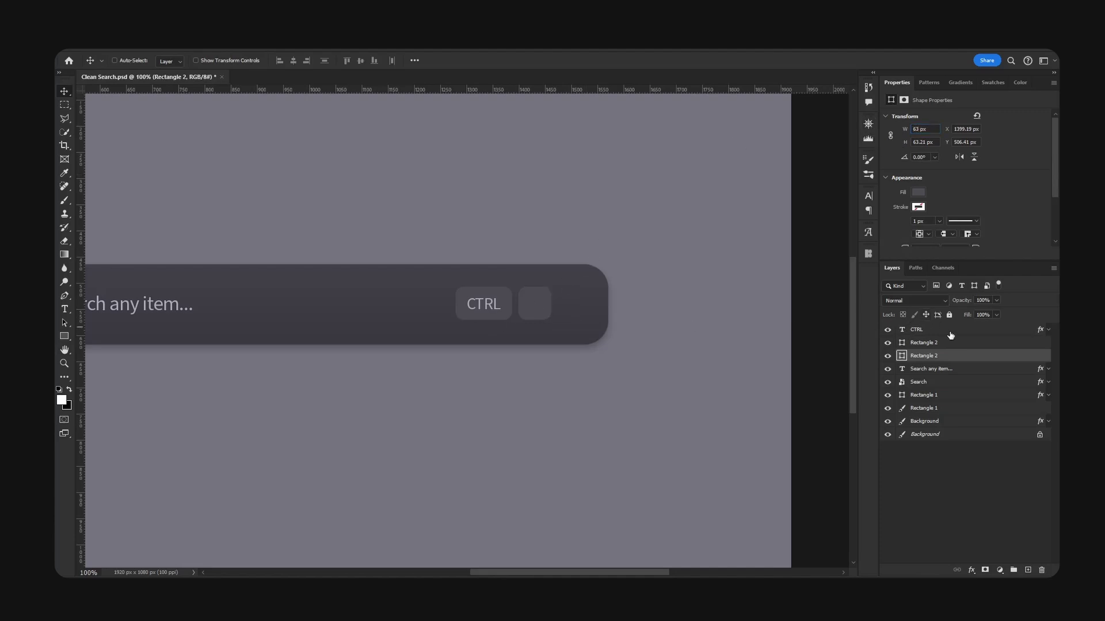
Step: Duplicate the "CTRL" text onto the narrower rectangle, change the copy to "A" and save the document
{"action": "left_click_drag", "start_coordinate": [941, 330], "coordinate": [944, 351], "text": "alt"}
{"action": "left_click_drag", "start_coordinate": [529, 314], "coordinate": [557, 315]}
{"action": "key", "text": "t"}
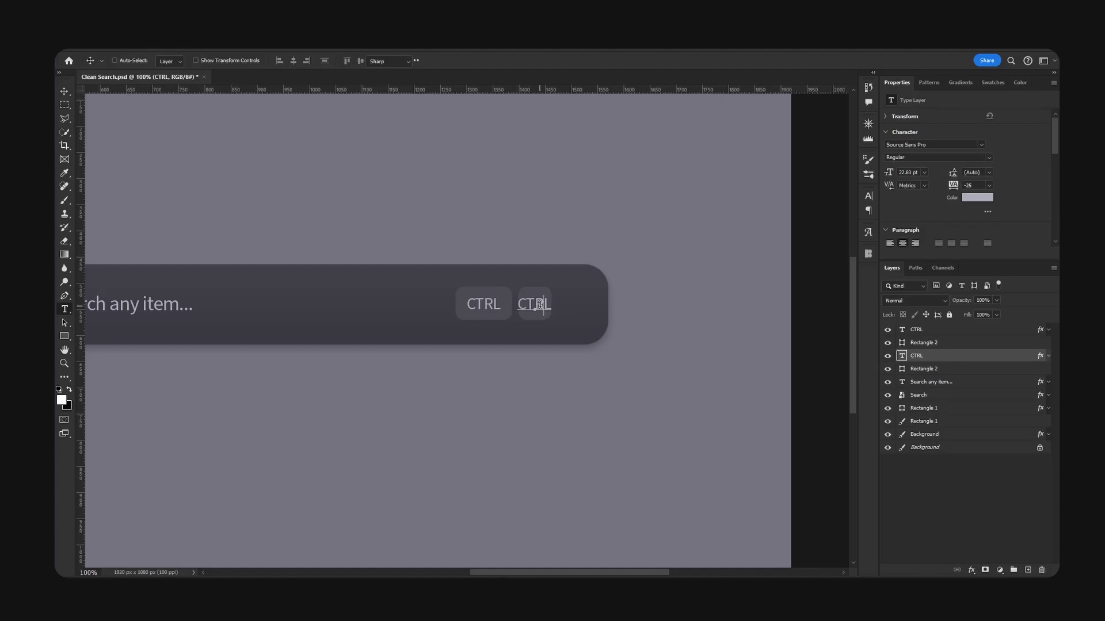
{"action": "double_click", "coordinate": [539, 306]}
{"action": "type", "text": "FA"}
{"action": "key", "text": "ctrl+Return"}
{"action": "key", "text": "v"}
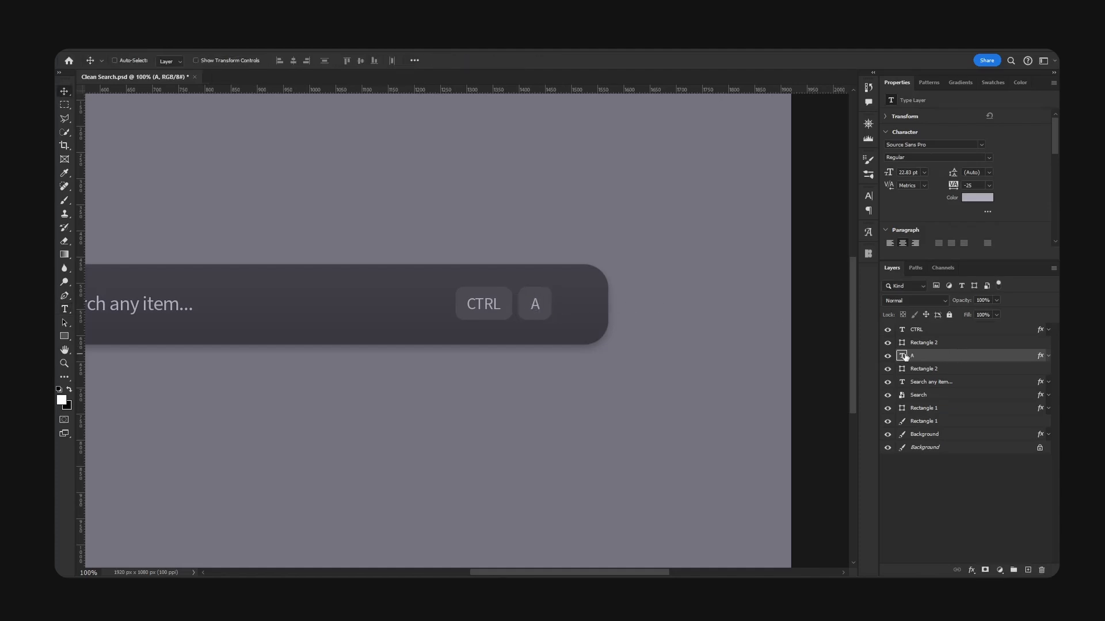
{"action": "key", "text": "ctrl+s"}
Step: Group the "CTRL" text with its rectangle and name the group "CTRL"
{"action": "left_click", "coordinate": [920, 331]}
{"action": "left_click", "coordinate": [936, 343], "text": "shift"}
{"action": "key", "text": "ctrl+g"}
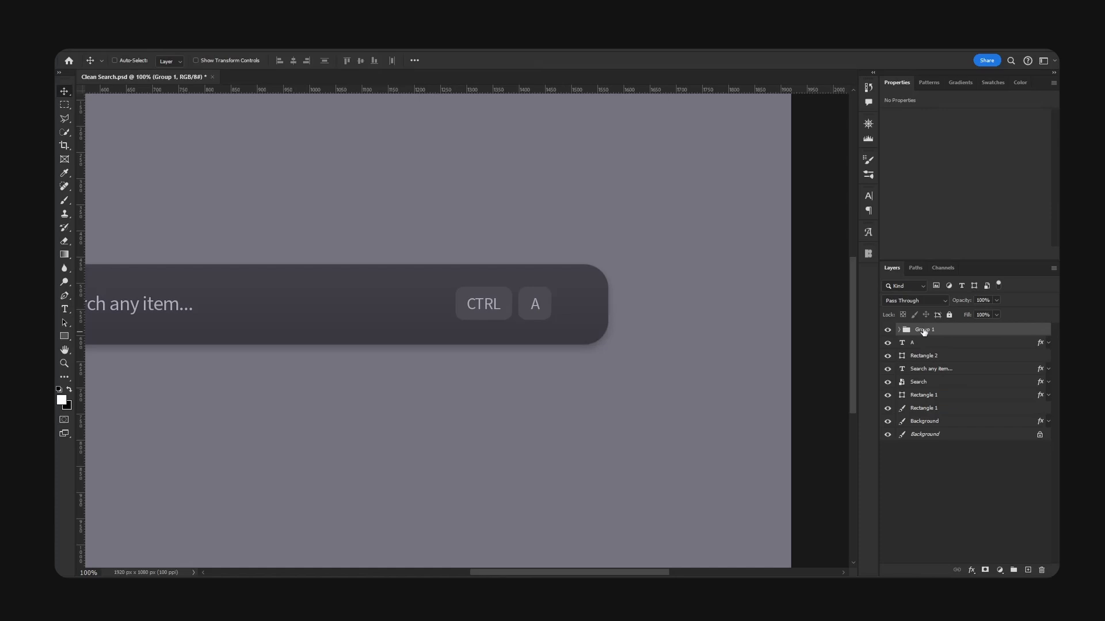
{"action": "double_click", "coordinate": [924, 331]}
{"action": "type", "text": "CTRL"}
{"action": "key", "text": "Return"}
Step: Group the "A" text with its rectangle and name the group "A"
{"action": "left_click", "coordinate": [924, 345]}
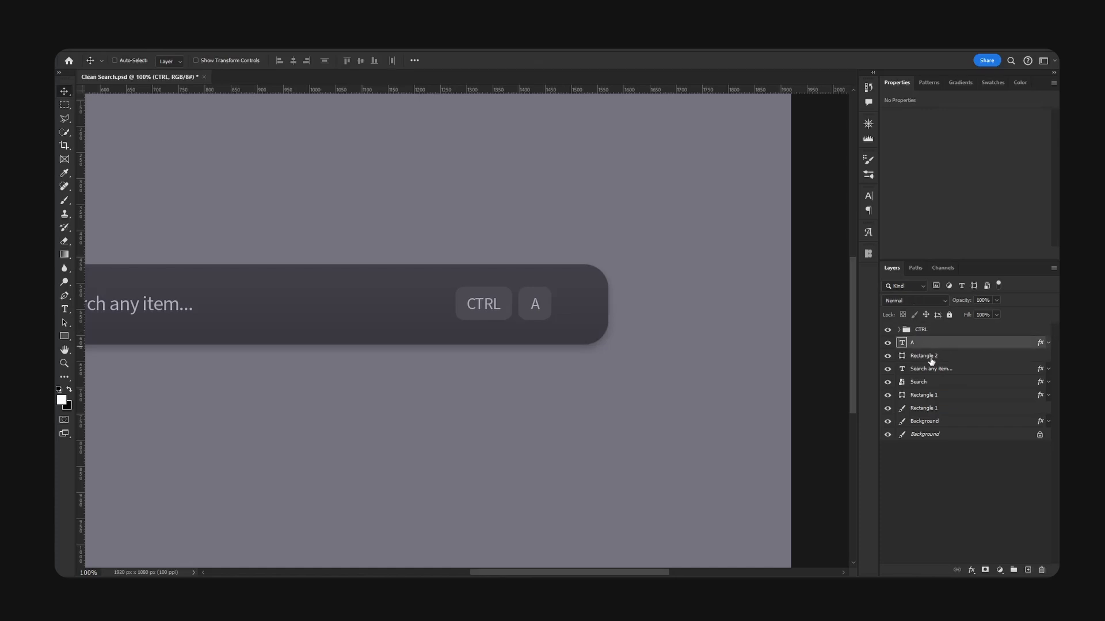
{"action": "left_click", "coordinate": [926, 360], "text": "shift"}
{"action": "key", "text": "ctrl+g"}
{"action": "double_click", "coordinate": [922, 343]}
{"action": "type", "text": "A"}
{"action": "key", "text": "Return"}
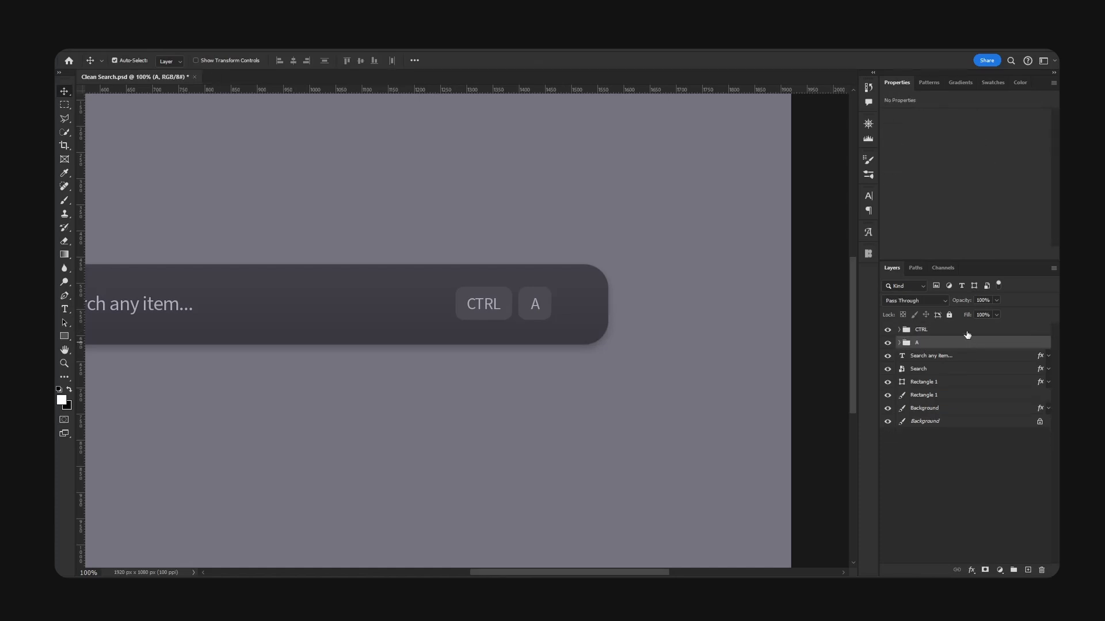
Step: Move the CTRL and A groups closer to the bar's right edge and group them as "Keybinds"
{"action": "left_click", "coordinate": [966, 336], "text": "shift"}
{"action": "left_click_drag", "start_coordinate": [584, 297], "coordinate": [616, 298]}
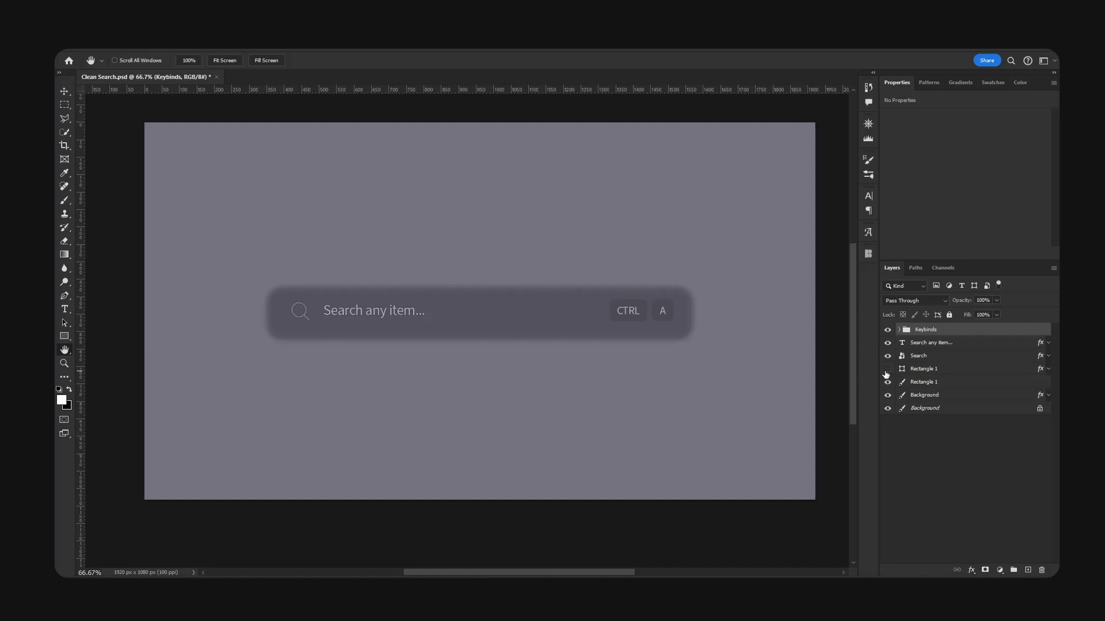
Step: Reduce the height of the bar's two Rectangle 1 layers to about 142 px and nudge them vertically around the contents
{"action": "left_click", "coordinate": [927, 370]}
{"action": "left_click", "coordinate": [926, 382], "text": "shift"}
{"action": "key", "text": "v"}
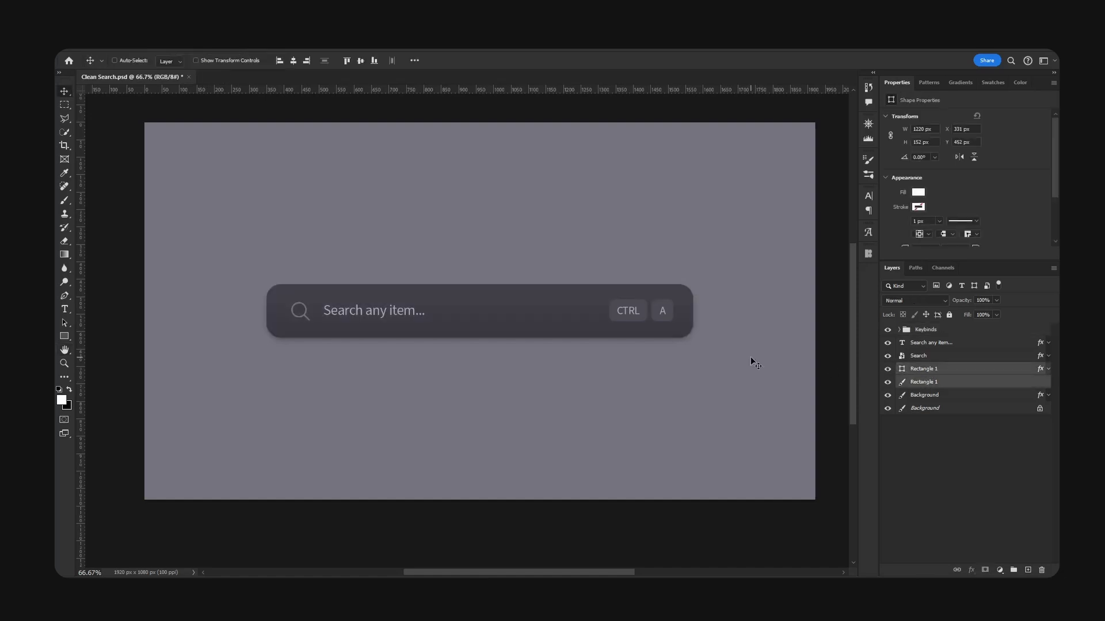
{"action": "key", "text": "ctrl+t"}
{"action": "left_click_drag", "start_coordinate": [478, 347], "coordinate": [475, 340]}
{"action": "key", "text": "Return"}
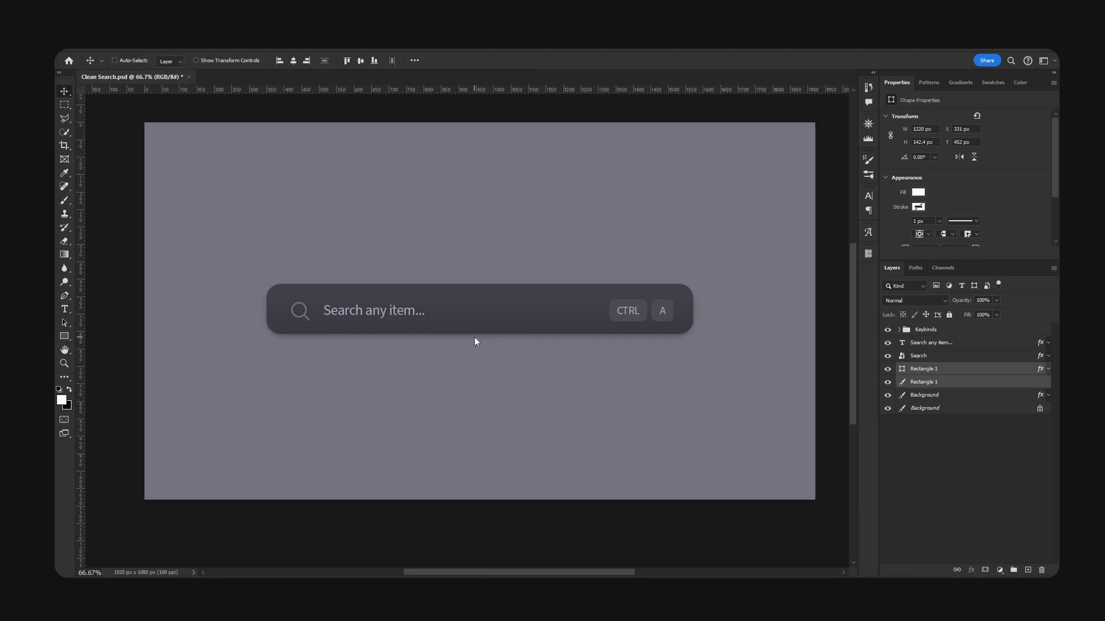
{"action": "key", "text": "Up"}
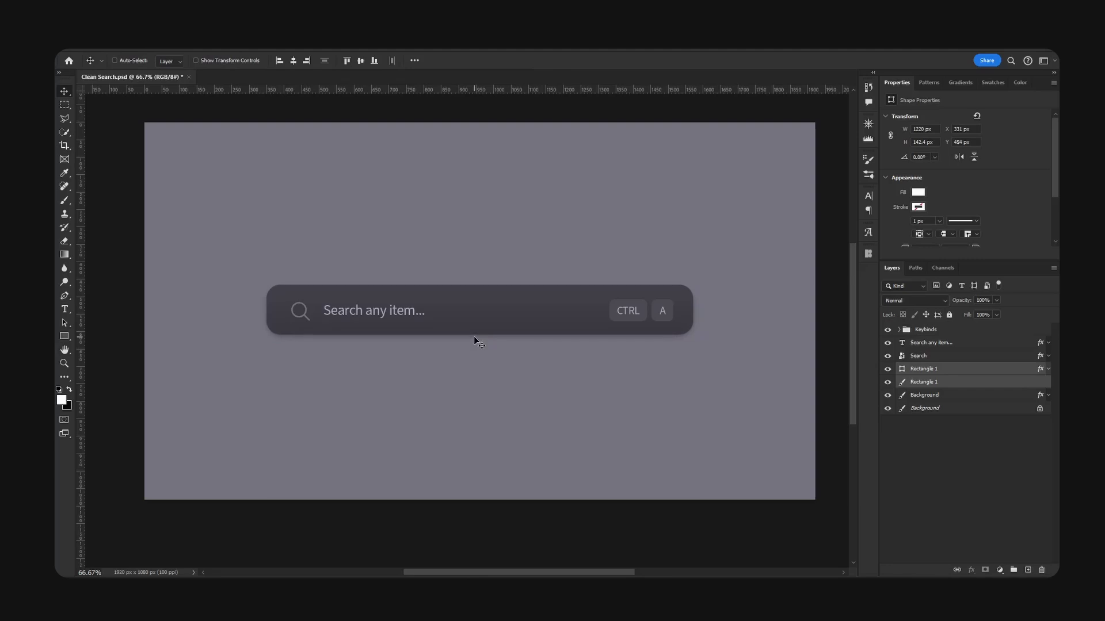
{"action": "scroll", "coordinate": [479, 341], "scroll_direction": "down", "scroll_amount": 1, "text": "alt"}
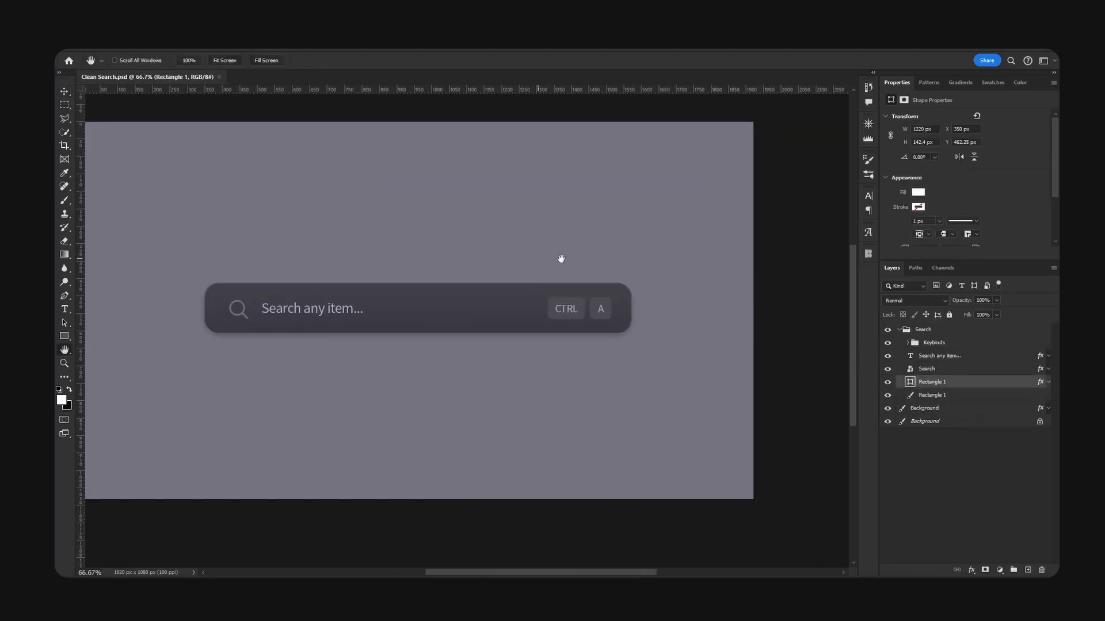
{"action": "mouse_move", "coordinate": [562, 256]}
{"action": "left_mouse_down"}
{"action": "mouse_move", "coordinate": [616, 274]}
{"action": "mouse_move", "coordinate": [651, 209]}
{"action": "mouse_move", "coordinate": [569, 271]}
{"action": "mouse_move", "coordinate": [597, 254]}
{"action": "mouse_move", "coordinate": [702, 328]}
{"action": "mouse_move", "coordinate": [575, 241]}
{"action": "mouse_move", "coordinate": [562, 268]}
{"action": "left_mouse_up"}
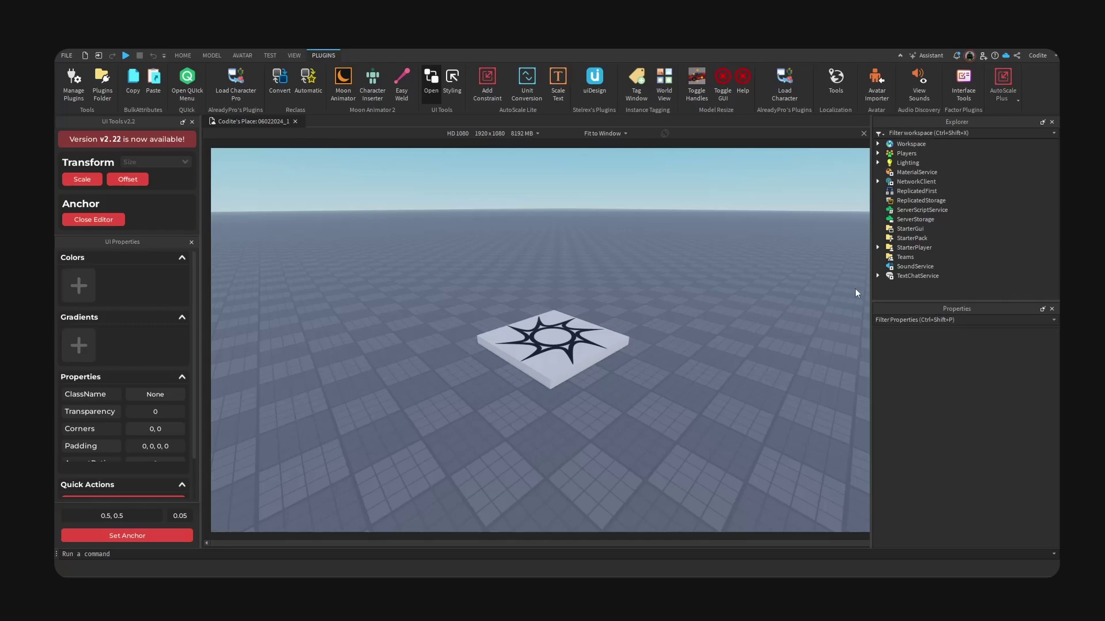
Step: Switch to Roblox Studio, add a ScreenGui to StarterGui and name it "Search"
{"action": "left_click", "coordinate": [910, 228]}
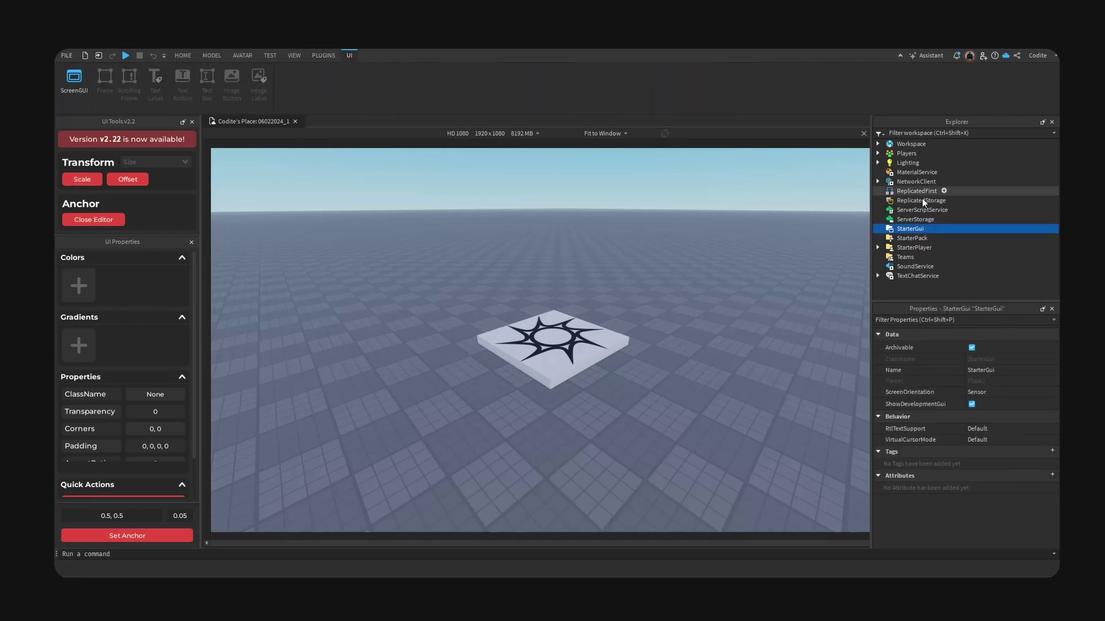
{"action": "left_click_drag", "start_coordinate": [871, 208], "coordinate": [501, 208]}
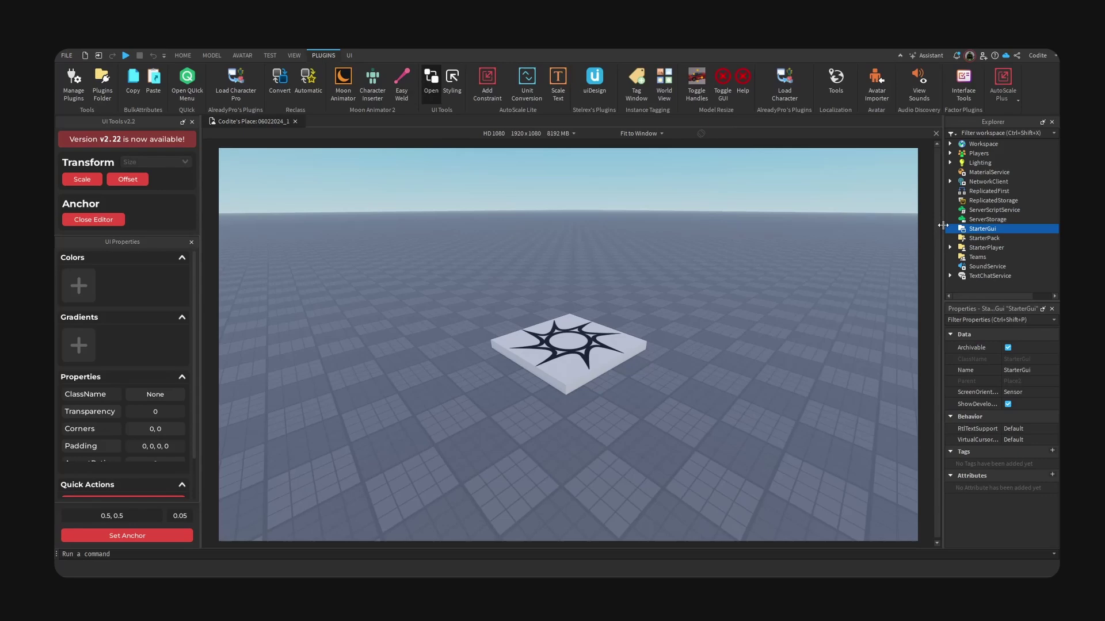
{"action": "left_click", "coordinate": [942, 229]}
{"action": "type", "text": "scre"}
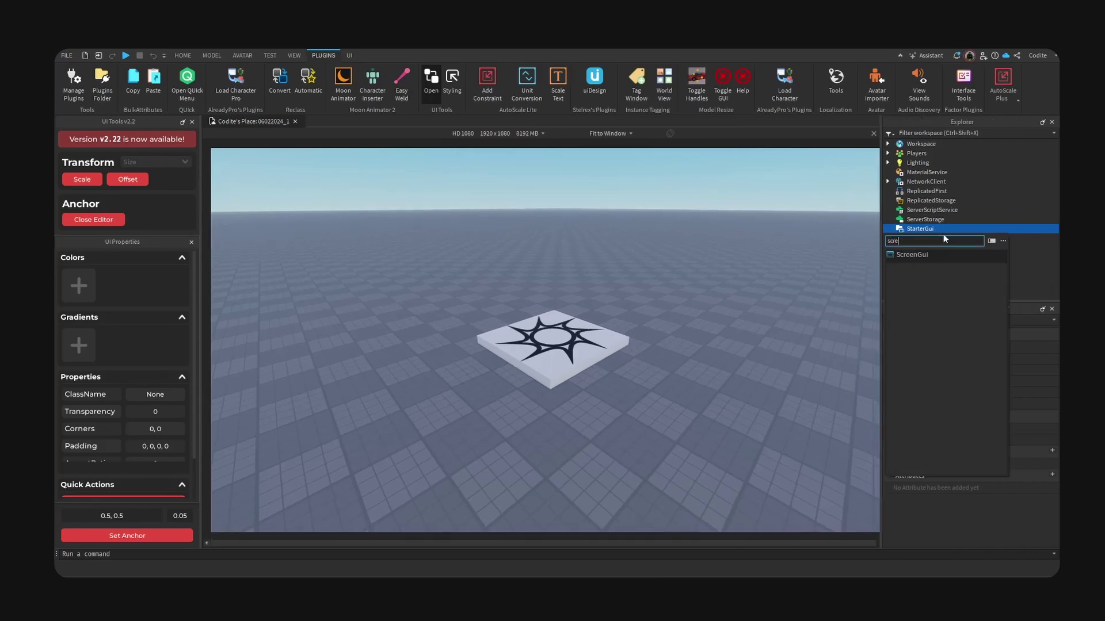
{"action": "left_click", "coordinate": [942, 254]}
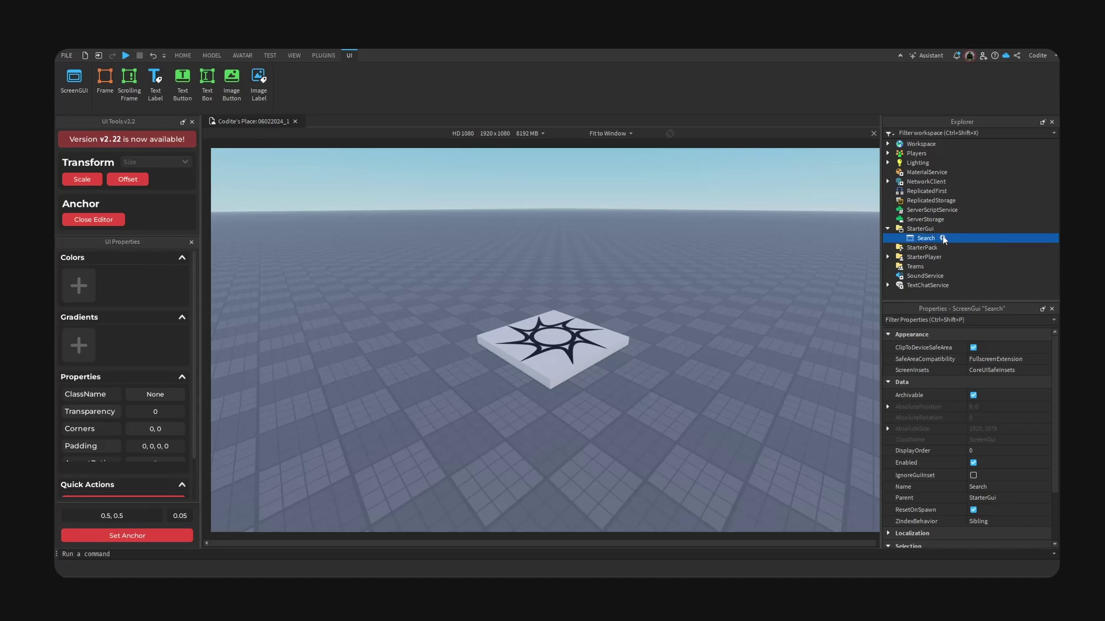
Step: Add a Frame inside the Search ScreenGui and rename it "Canvas"
{"action": "left_click", "coordinate": [943, 238]}
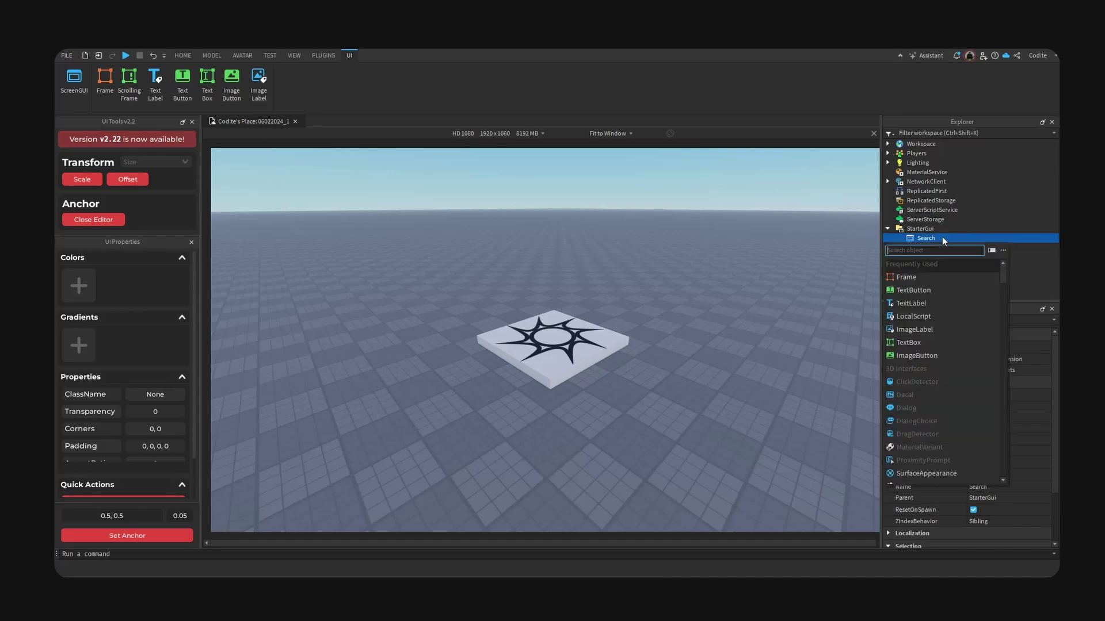
{"action": "left_click", "coordinate": [917, 278]}
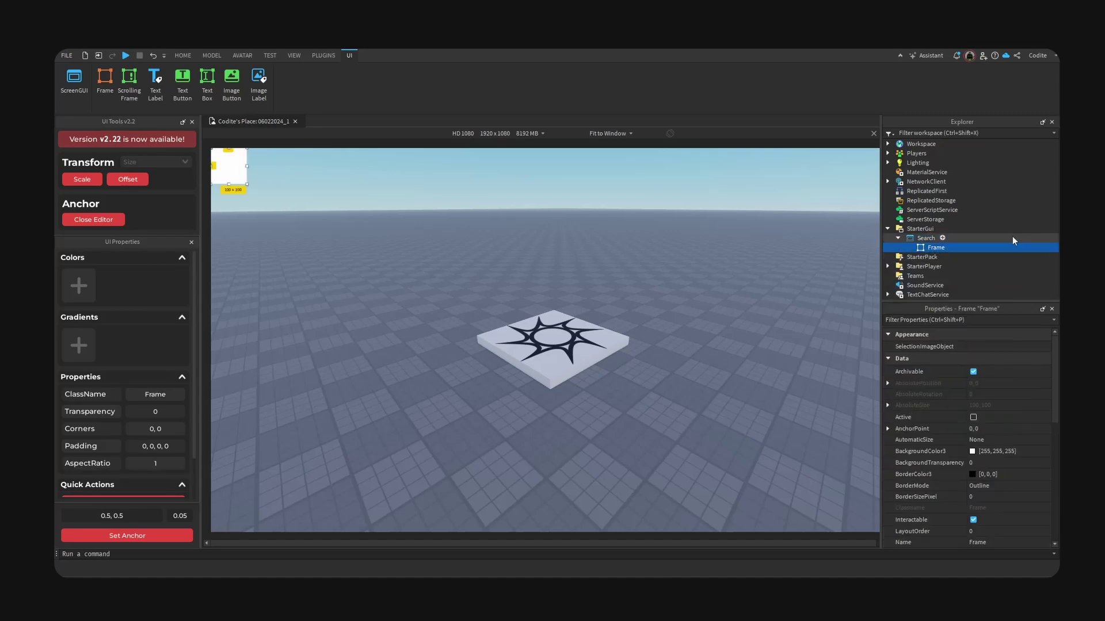
{"action": "key", "text": "F2"}
{"action": "type", "text": "Canvas"}
{"action": "key", "text": "Return"}
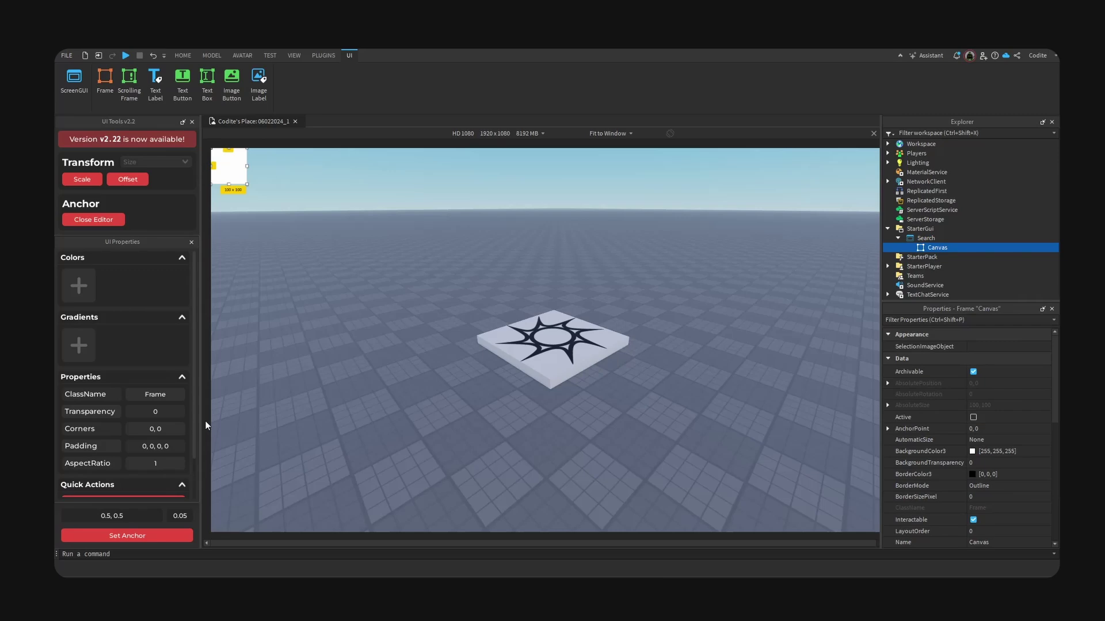
Step: Try the Fit Parent action on the Canvas frame and undo it
{"action": "scroll", "coordinate": [149, 437], "scroll_direction": "down", "scroll_amount": 2}
{"action": "left_click", "coordinate": [141, 476]}
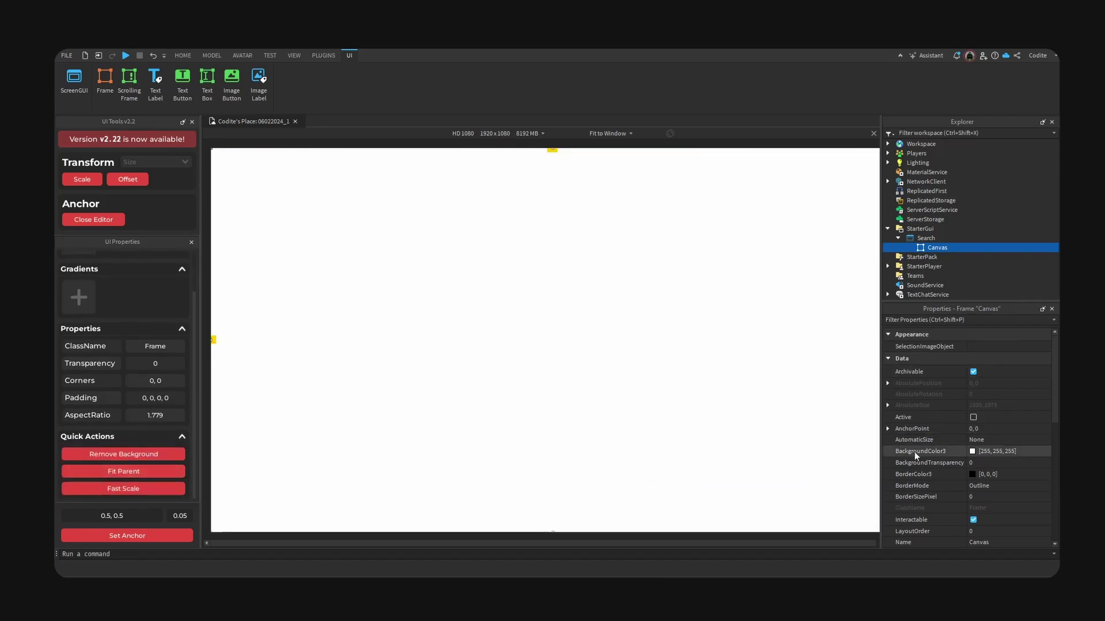
{"action": "scroll", "coordinate": [807, 445], "scroll_direction": "down", "scroll_amount": 5}
{"action": "key", "text": "ctrl+z"}
Step: Set both the X and Y scale of the Canvas frame's size to 1
{"action": "scroll", "coordinate": [978, 454], "scroll_direction": "down", "scroll_amount": 5}
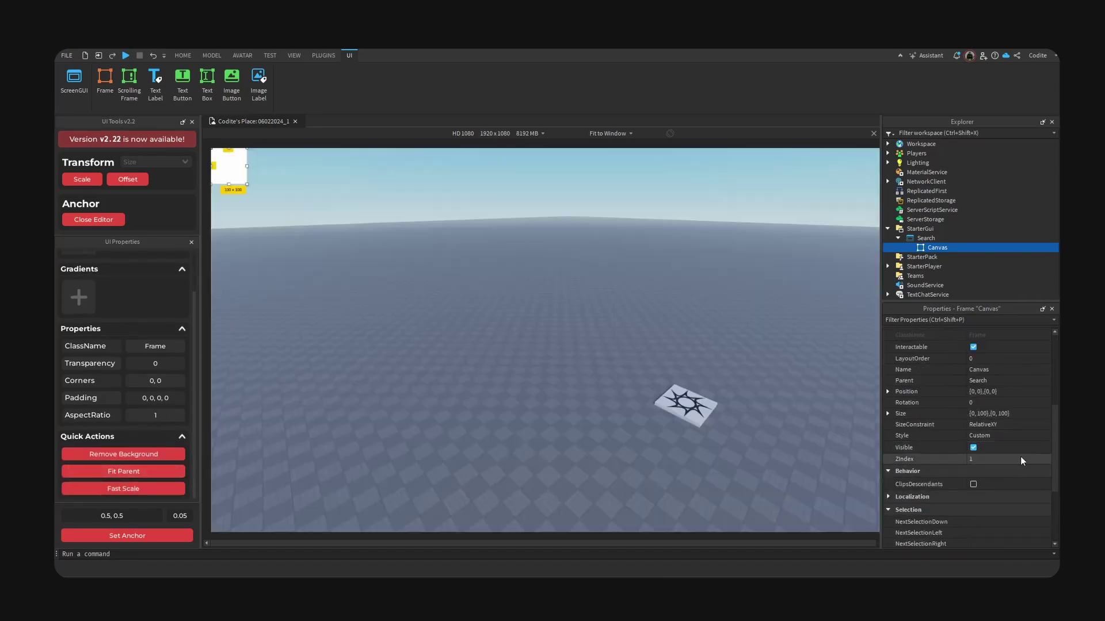
{"action": "left_click", "coordinate": [1001, 413]}
{"action": "left_click", "coordinate": [887, 414]}
{"action": "left_click", "coordinate": [898, 425]}
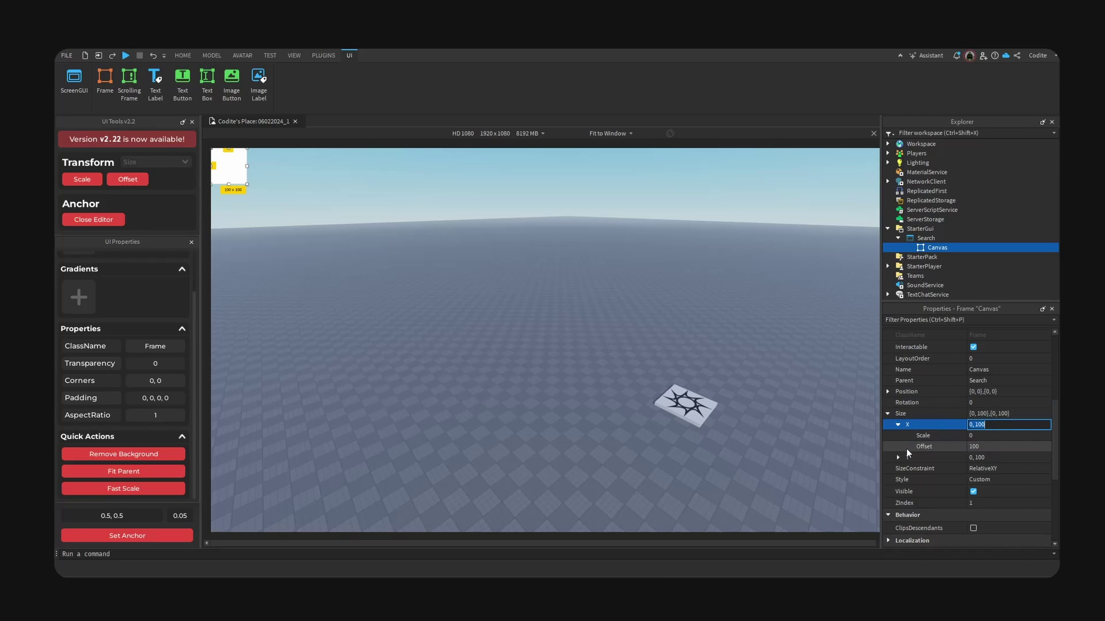
{"action": "left_click", "coordinate": [1016, 438]}
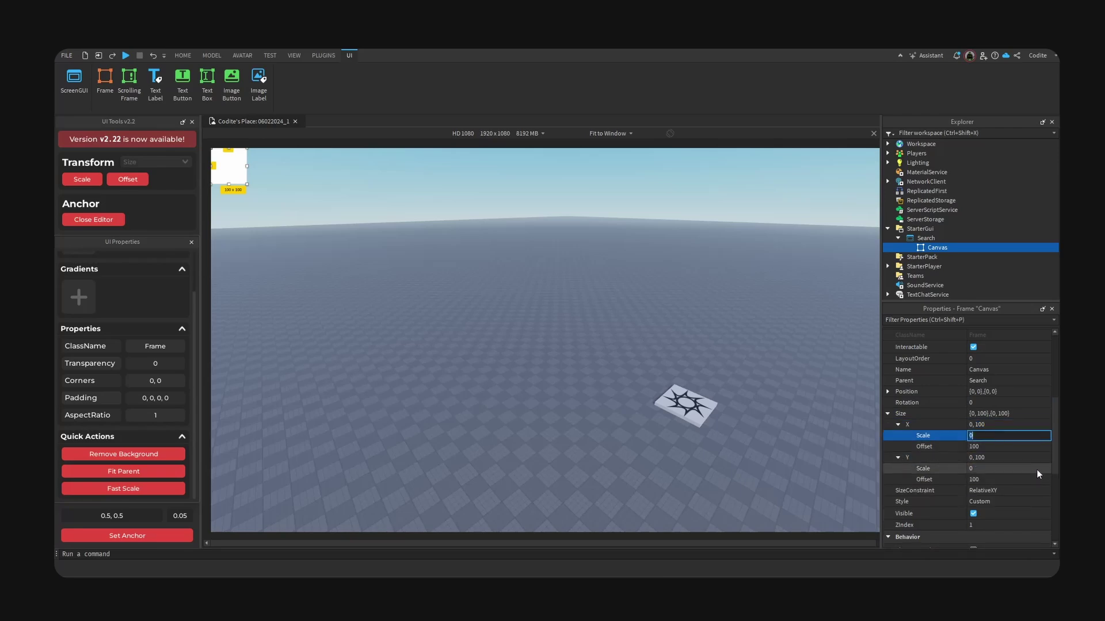
{"action": "type", "text": "1"}
{"action": "left_click", "coordinate": [1002, 469]}
{"action": "type", "text": "1"}
{"action": "key", "text": "Return"}
Step: Set both the Y and X offset of the Canvas frame's size to 0
{"action": "left_click", "coordinate": [983, 481]}
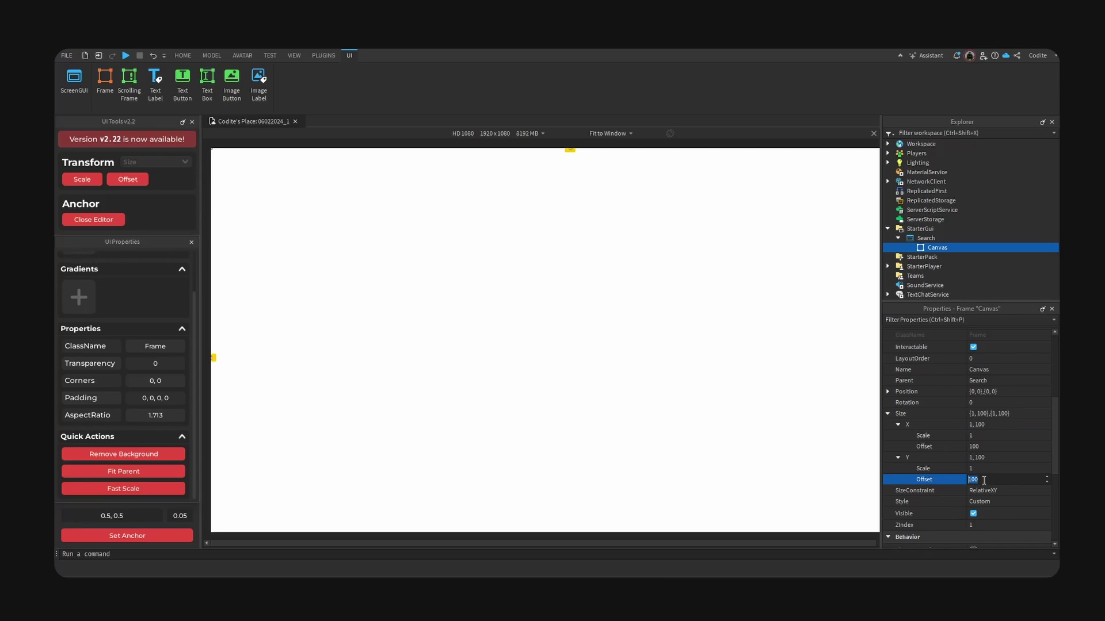
{"action": "type", "text": "0"}
{"action": "key", "text": "Return"}
{"action": "left_click", "coordinate": [997, 448]}
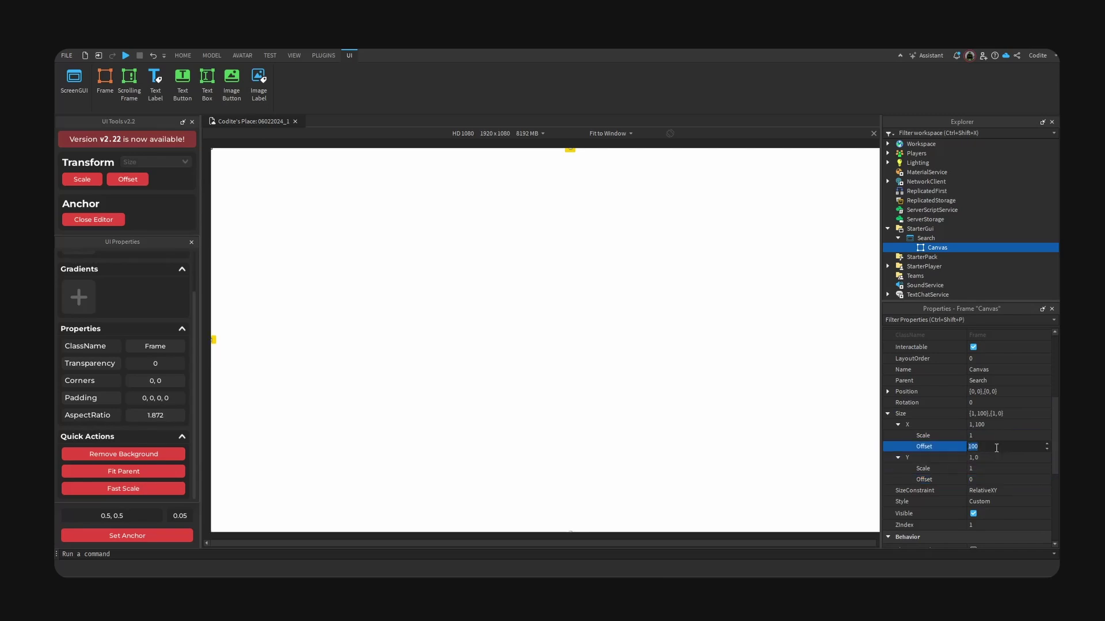
{"action": "type", "text": "0"}
{"action": "key", "text": "Return"}
Step: Set the Canvas frame's anchor point to 0.5, 0.5 and widen the viewport area
{"action": "scroll", "coordinate": [923, 400], "scroll_direction": "up", "scroll_amount": 5}
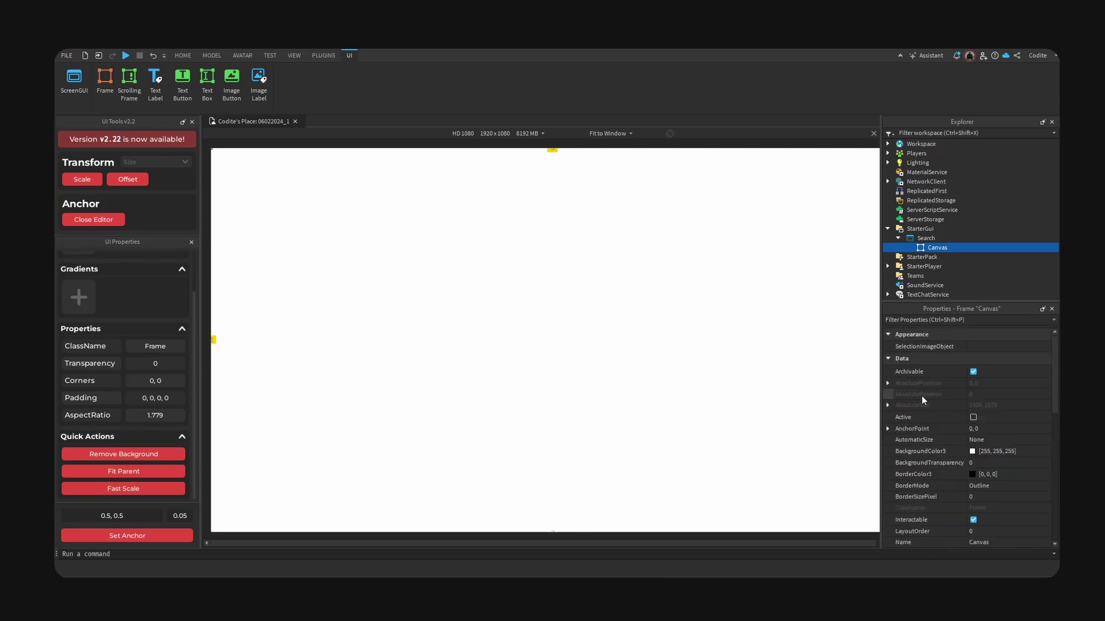
{"action": "left_click", "coordinate": [153, 538]}
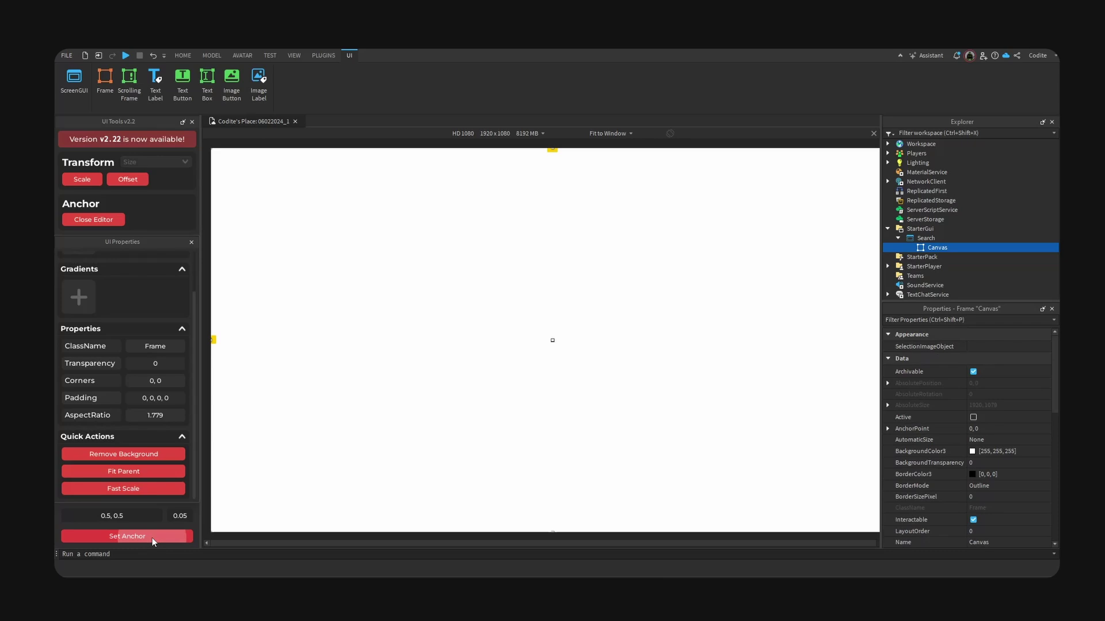
{"action": "left_click_drag", "start_coordinate": [881, 251], "coordinate": [925, 252]}
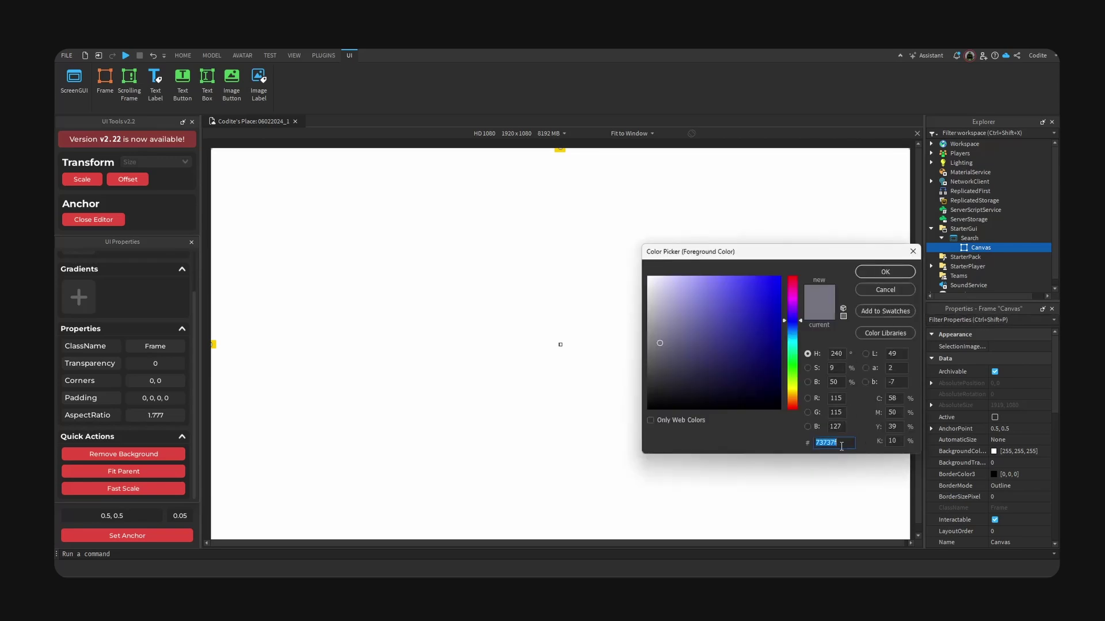
Step: Copy the hex colour 73737f from Photoshop's foreground color picker and apply it as the Canvas frame's background colour
{"action": "left_click_drag", "start_coordinate": [846, 257], "coordinate": [719, 225]}
{"action": "key", "text": "ctrl+c"}
{"action": "left_click", "coordinate": [994, 452]}
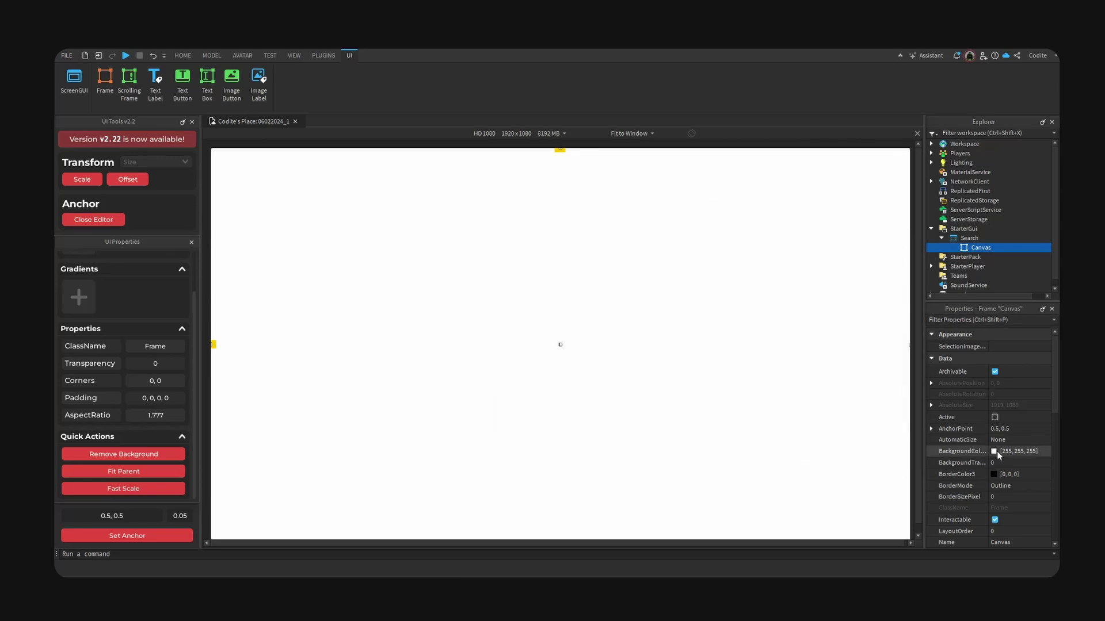
{"action": "left_click_drag", "start_coordinate": [631, 387], "coordinate": [616, 389]}
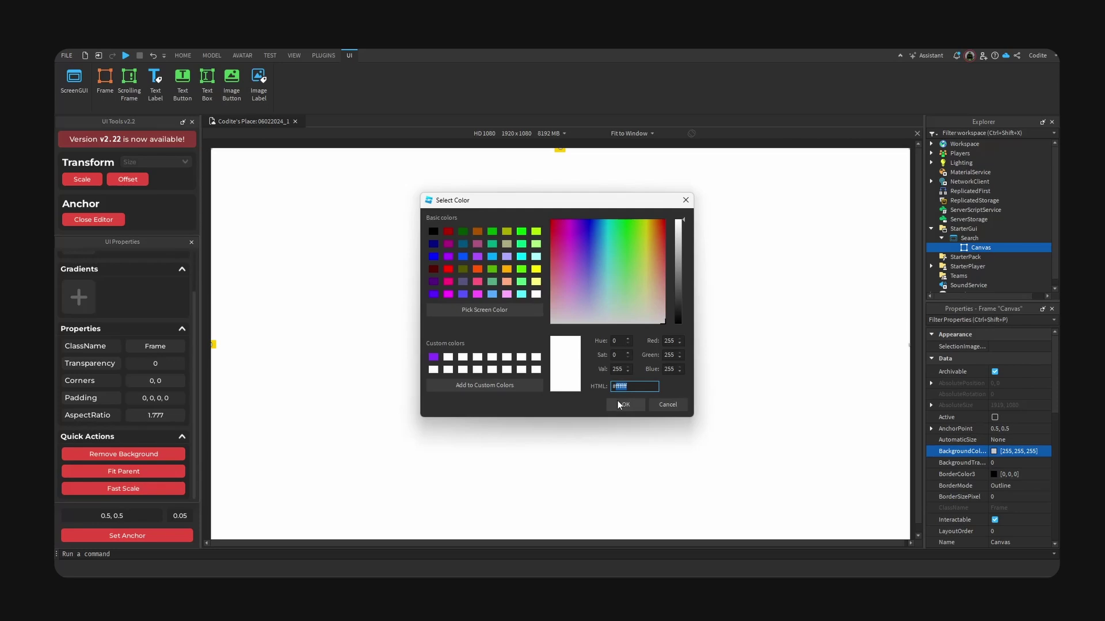
{"action": "key", "text": "ctrl+v"}
{"action": "left_click", "coordinate": [625, 404]}
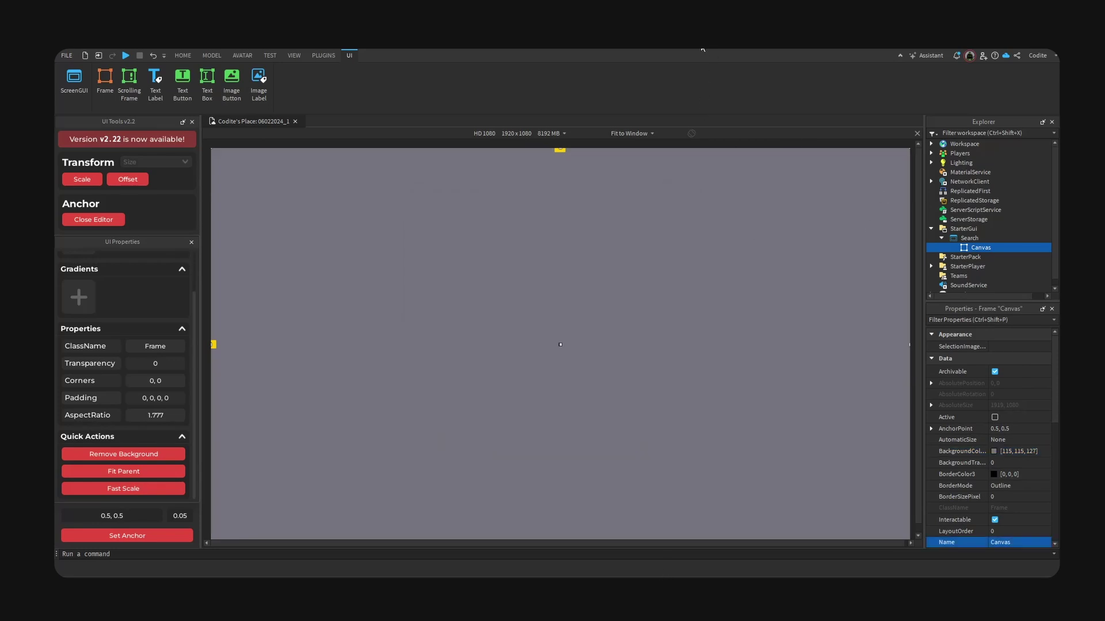
Step: Insert a new frame inside Canvas and set its anchor to 0.5, 0.5 so it sits centred
{"action": "scroll", "coordinate": [985, 258], "scroll_direction": "down", "scroll_amount": 1}
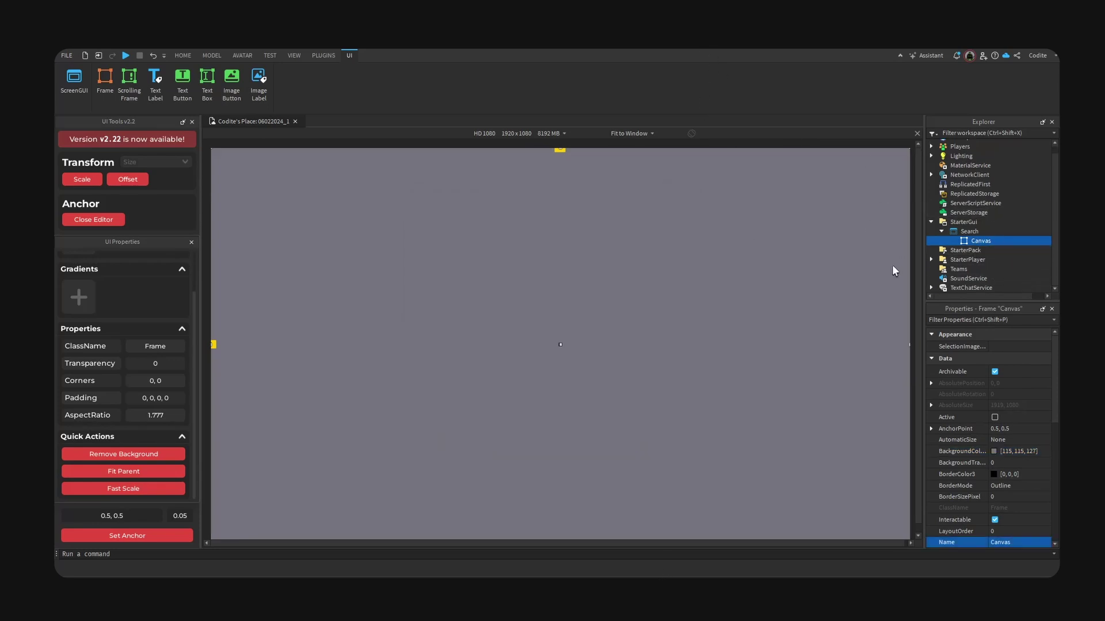
{"action": "left_click", "coordinate": [996, 240]}
{"action": "type", "text": "fra"}
{"action": "left_click", "coordinate": [984, 269]}
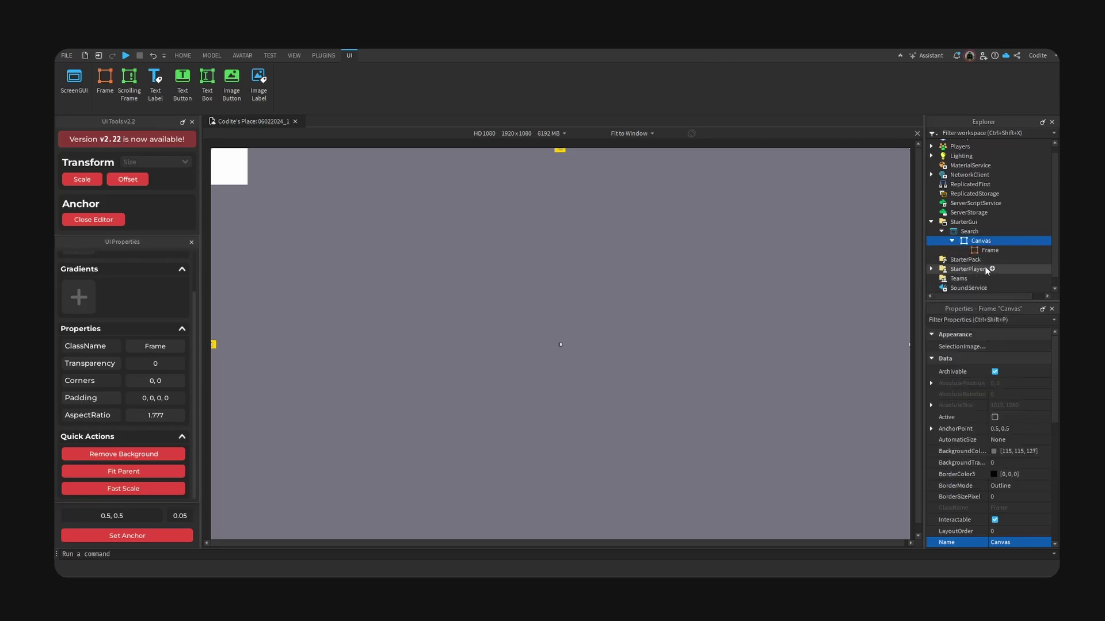
{"action": "left_click", "coordinate": [990, 252]}
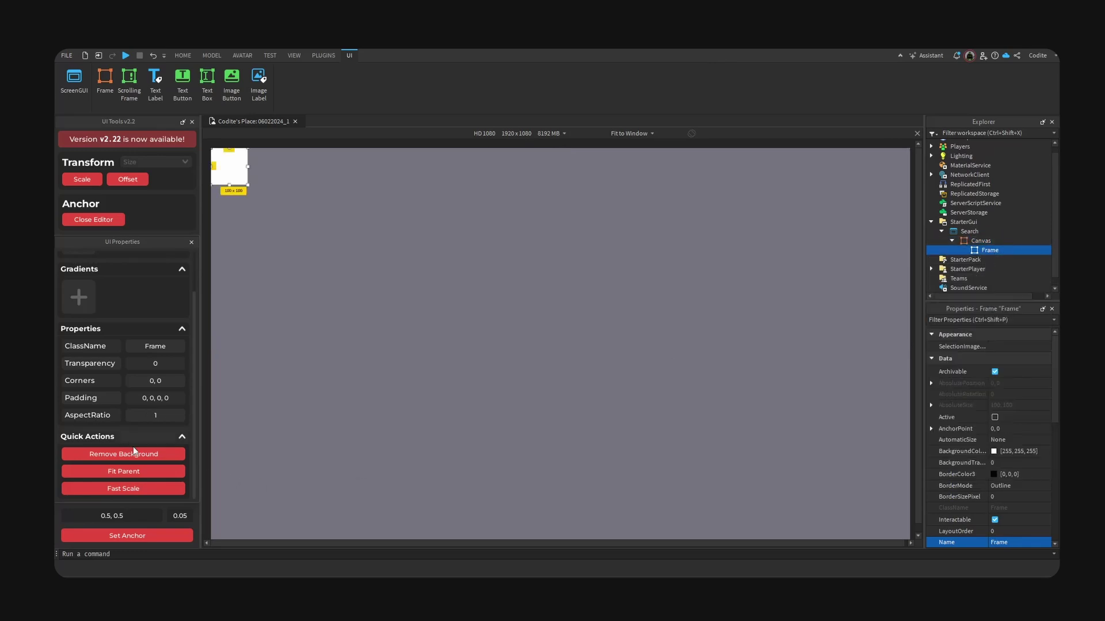
{"action": "left_click", "coordinate": [148, 536]}
Step: Rename the new frame inside Canvas as Search
{"action": "left_click", "coordinate": [996, 253]}
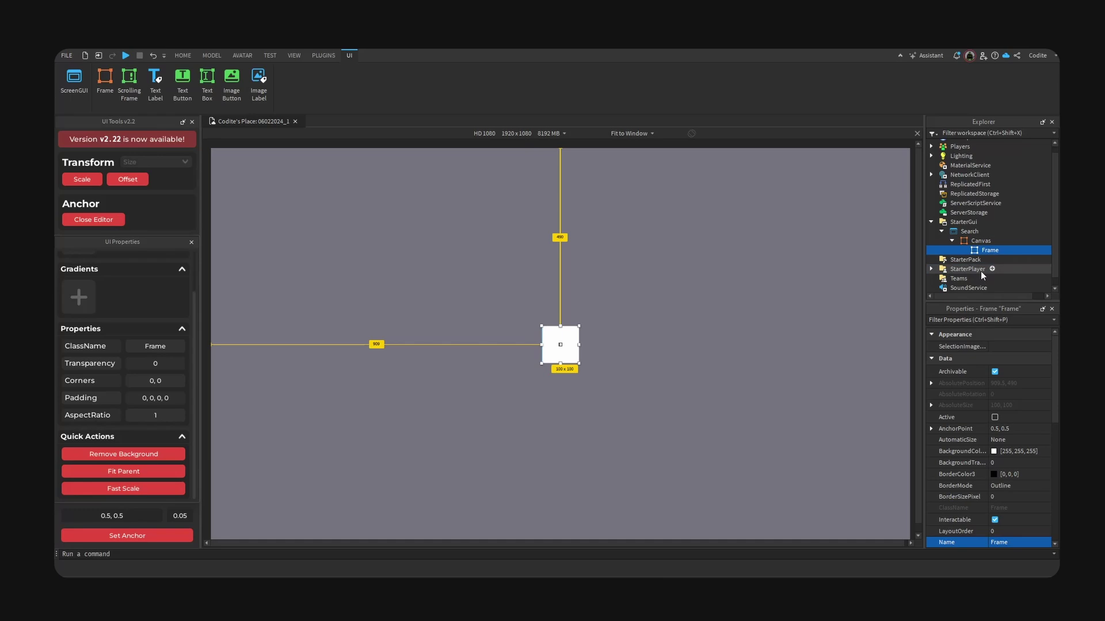
{"action": "type", "text": "Search"}
{"action": "key", "text": "Return"}
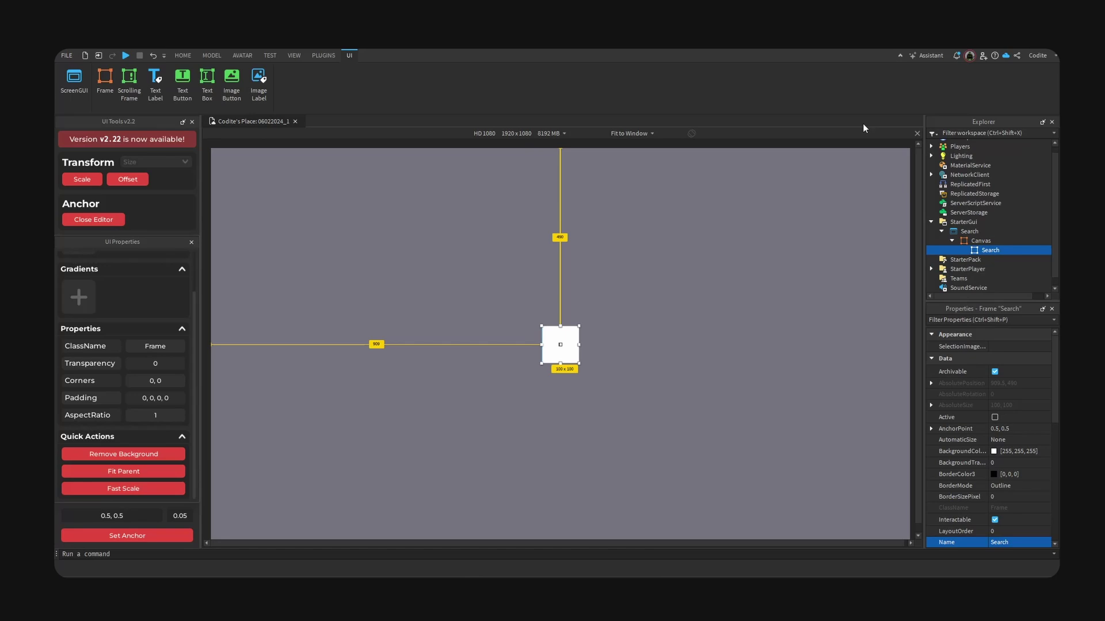
Step: Set the Search frame's size to 0, 1220 on X and 0, 142 on Y
{"action": "scroll", "coordinate": [994, 440], "scroll_direction": "down", "scroll_amount": 3}
{"action": "left_click", "coordinate": [932, 413]}
{"action": "left_click", "coordinate": [1025, 424]}
{"action": "key", "text": "BackSpace"}
{"action": "key", "text": "BackSpace"}
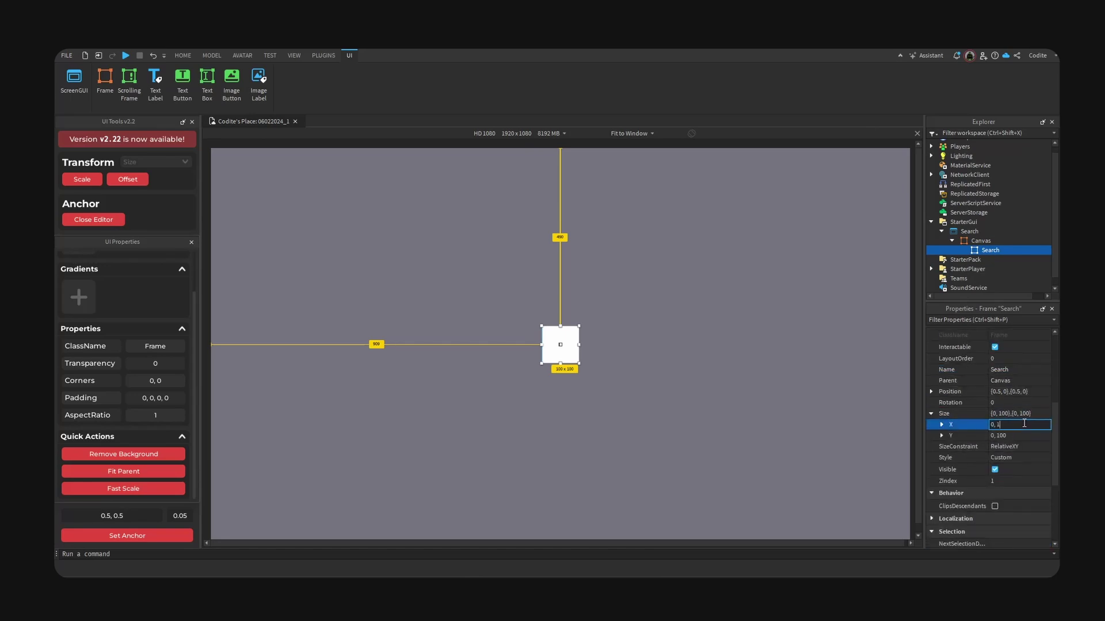
{"action": "type", "text": "220"}
{"action": "key", "text": "Return"}
{"action": "left_click", "coordinate": [1029, 435]}
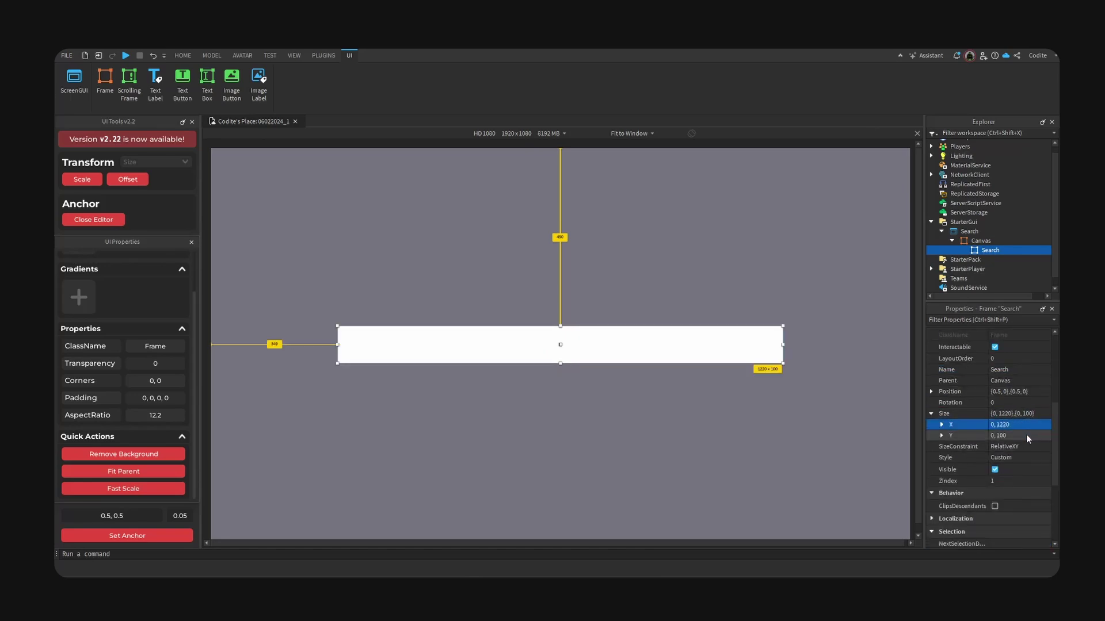
{"action": "double_click", "coordinate": [1030, 436]}
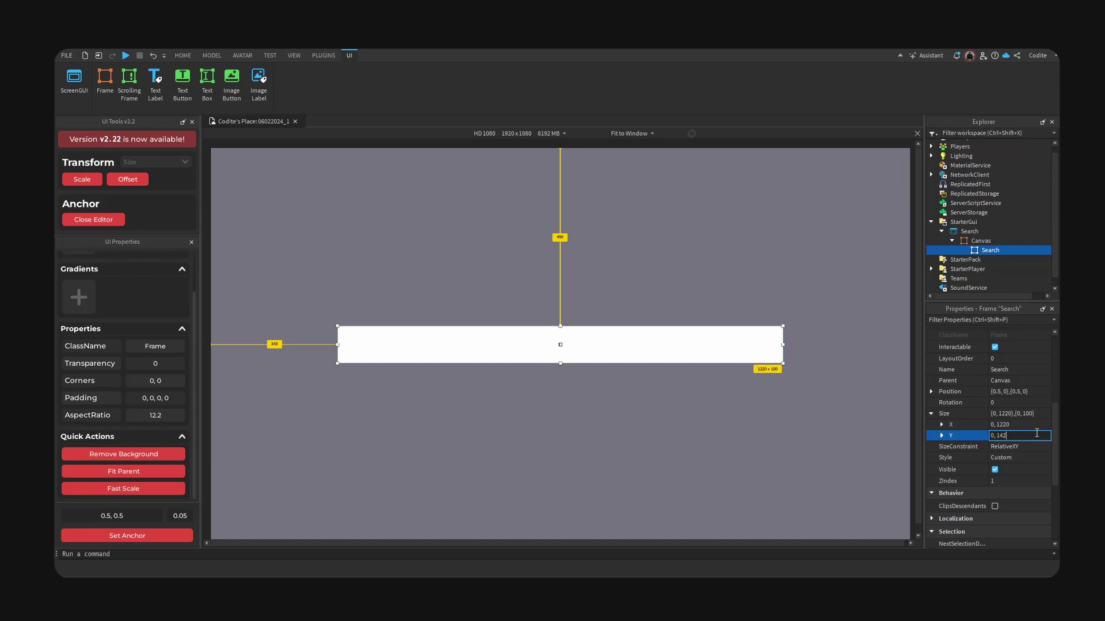
{"action": "key", "text": "Return"}
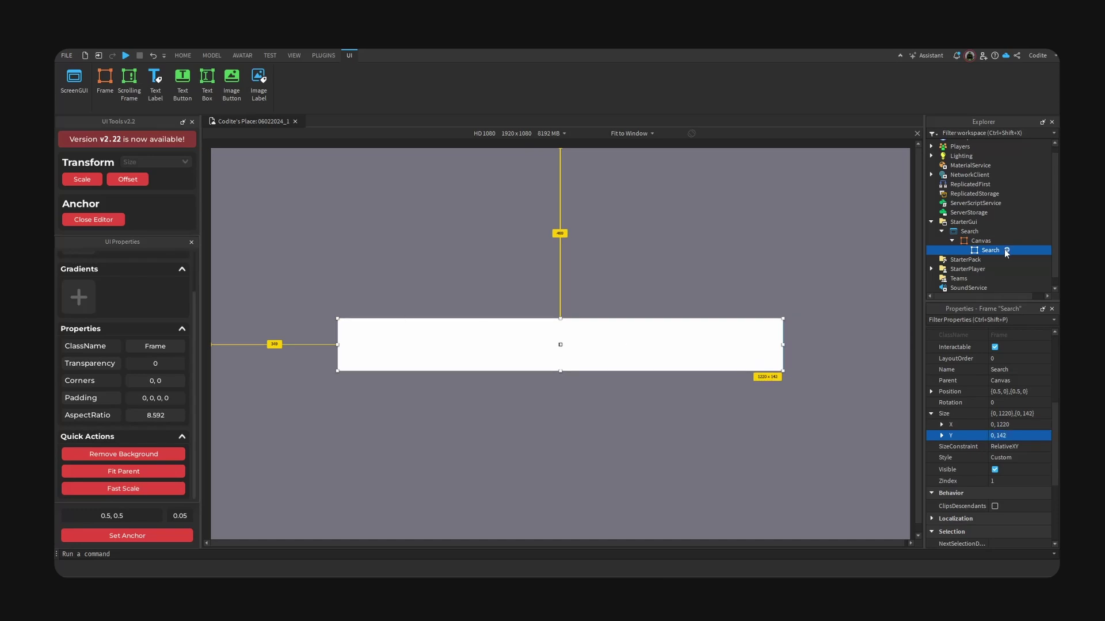
Step: Add a UICorner to the Search frame and select it
{"action": "left_click", "coordinate": [1007, 251]}
{"action": "type", "text": "corn"}
{"action": "key", "text": "Return"}
{"action": "left_click", "coordinate": [1006, 250]}
{"action": "left_click", "coordinate": [973, 260]}
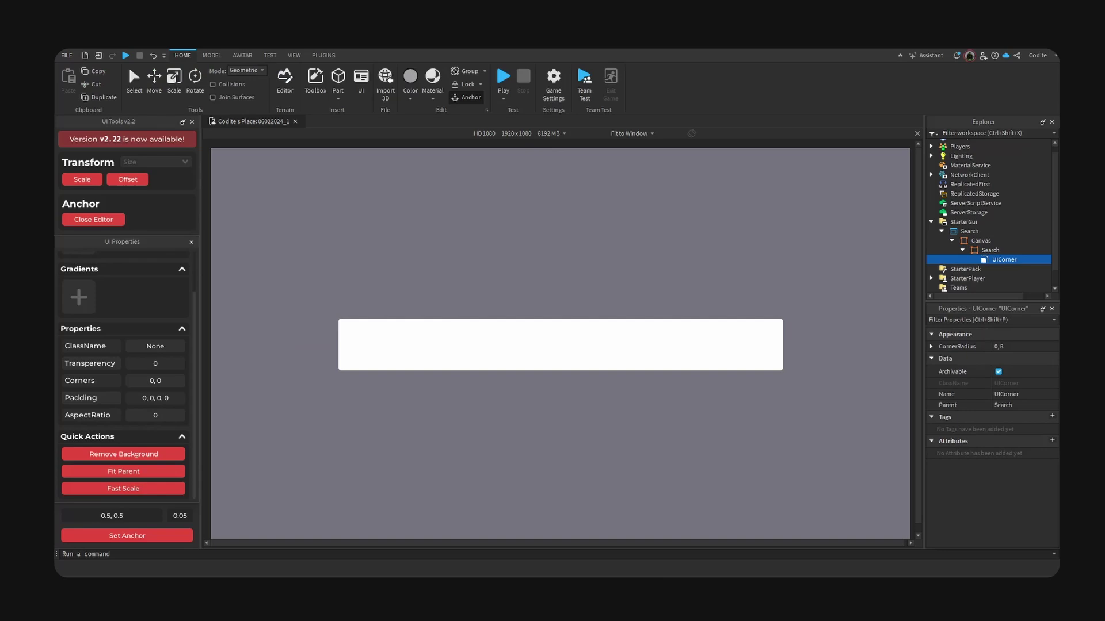
Step: Set the UICorner's corner radius to offset 0 and scale 0.2
{"action": "left_click", "coordinate": [931, 346]}
{"action": "left_click", "coordinate": [1041, 367]}
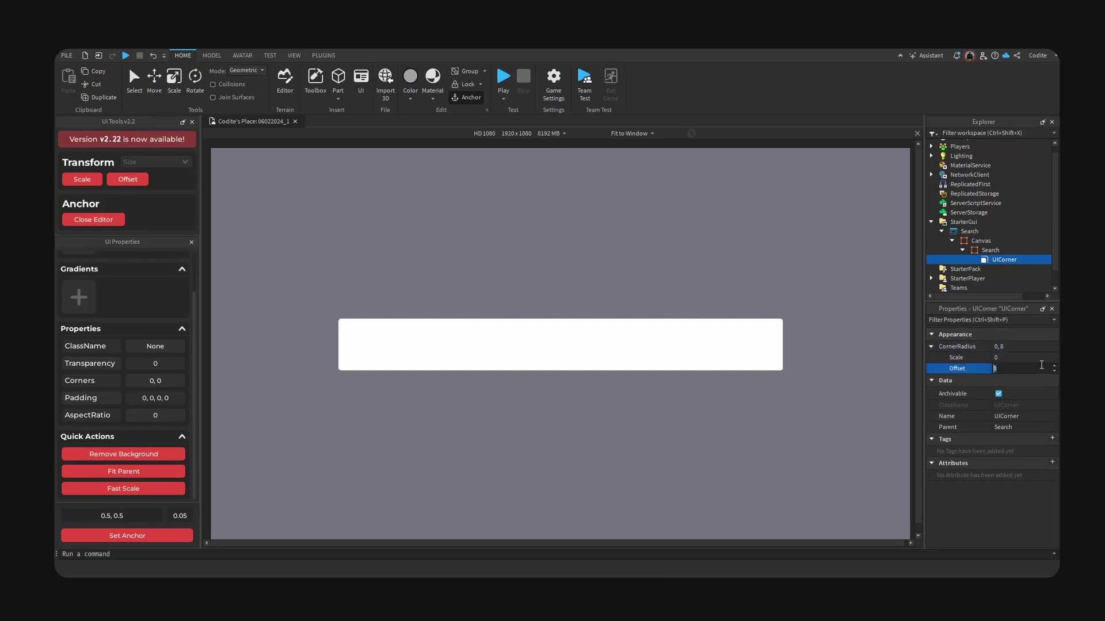
{"action": "key", "text": "Return"}
{"action": "left_click", "coordinate": [1028, 359]}
{"action": "type", "text": "0.2"}
{"action": "key", "text": "Return"}
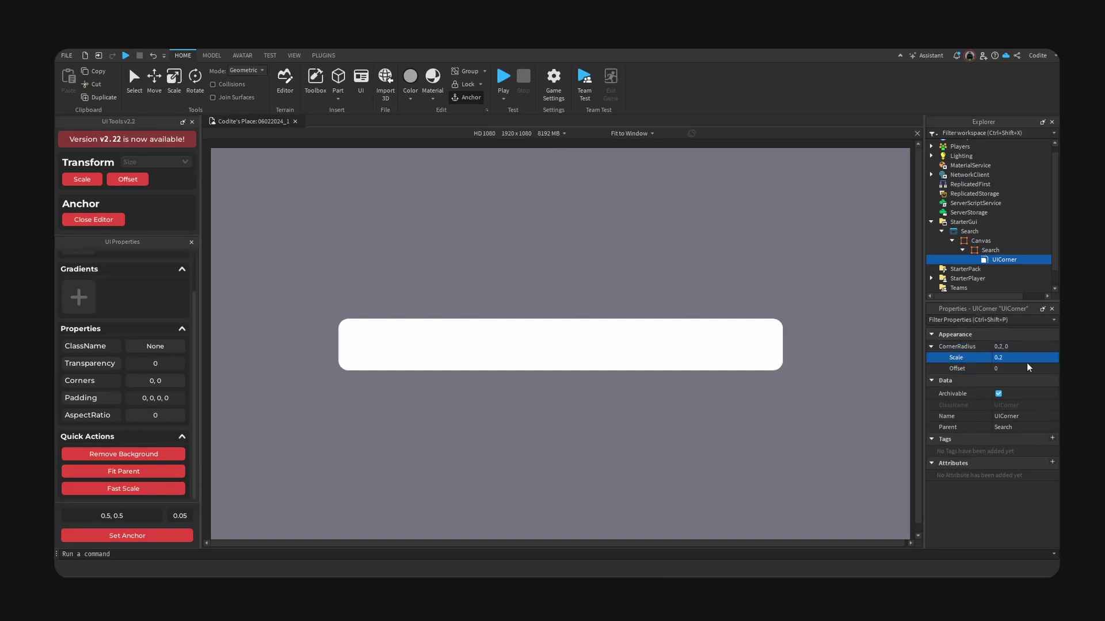
Step: Try a corner radius with scale 0.25 and offset 3 on the UICorner
{"action": "left_click", "coordinate": [1027, 362]}
{"action": "type", "text": ".25"}
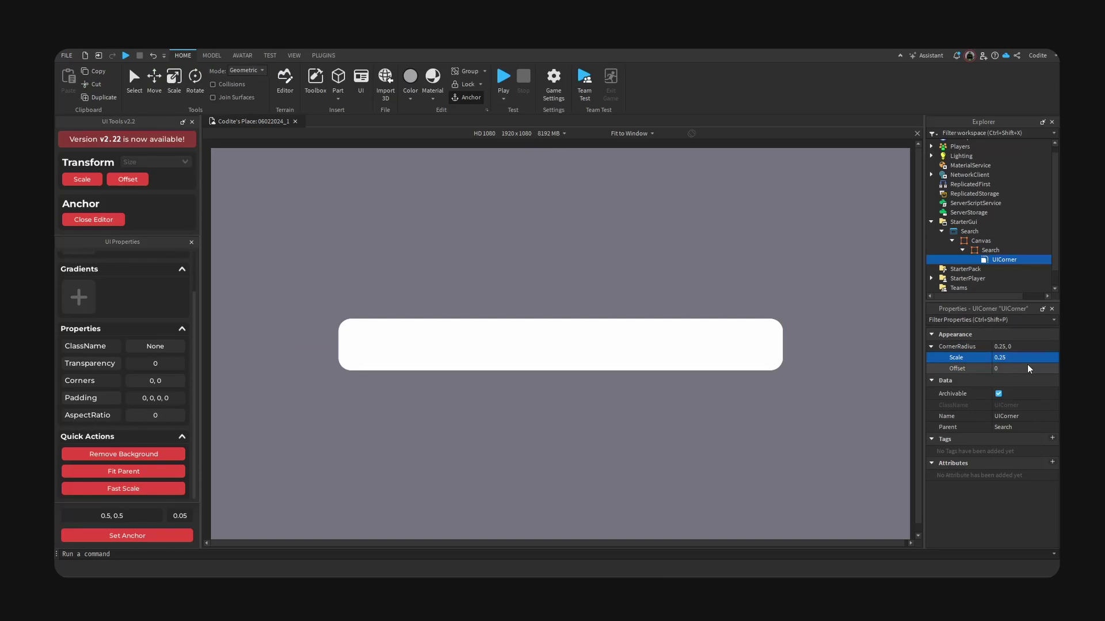
{"action": "left_click", "coordinate": [1019, 366]}
{"action": "type", "text": "3"}
{"action": "key", "text": "Return"}
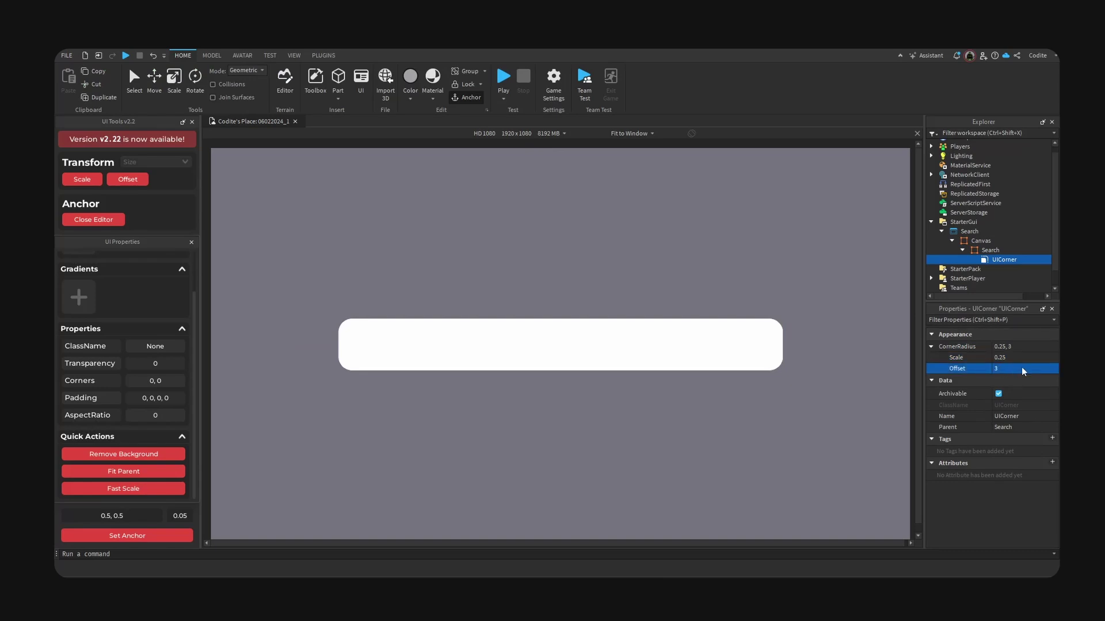
Step: Set the UICorner's corner radius offset to 0 and its scale to 0.3
{"action": "left_click", "coordinate": [1026, 369]}
{"action": "type", "text": "0"}
{"action": "key", "text": "Return"}
{"action": "left_click", "coordinate": [1024, 357]}
{"action": "type", "text": ".3"}
{"action": "key", "text": "Return"}
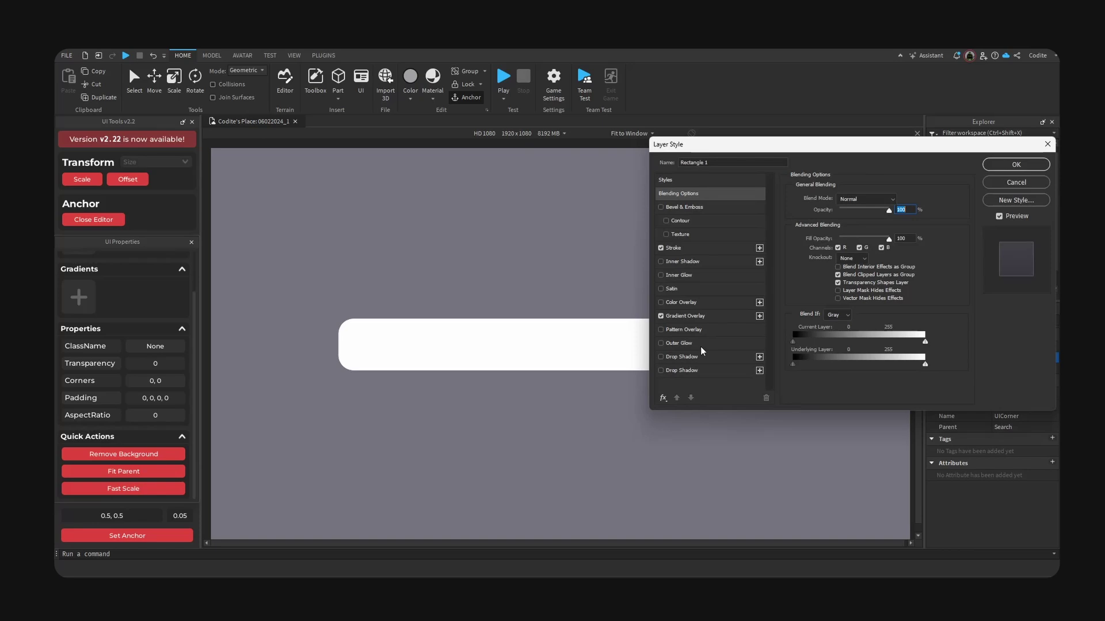
Step: In Photoshop, copy the hex colour 37373f from the first stop of Rectangle 1's Gradient Overlay
{"action": "left_click", "coordinate": [698, 316]}
{"action": "left_click", "coordinate": [845, 222]}
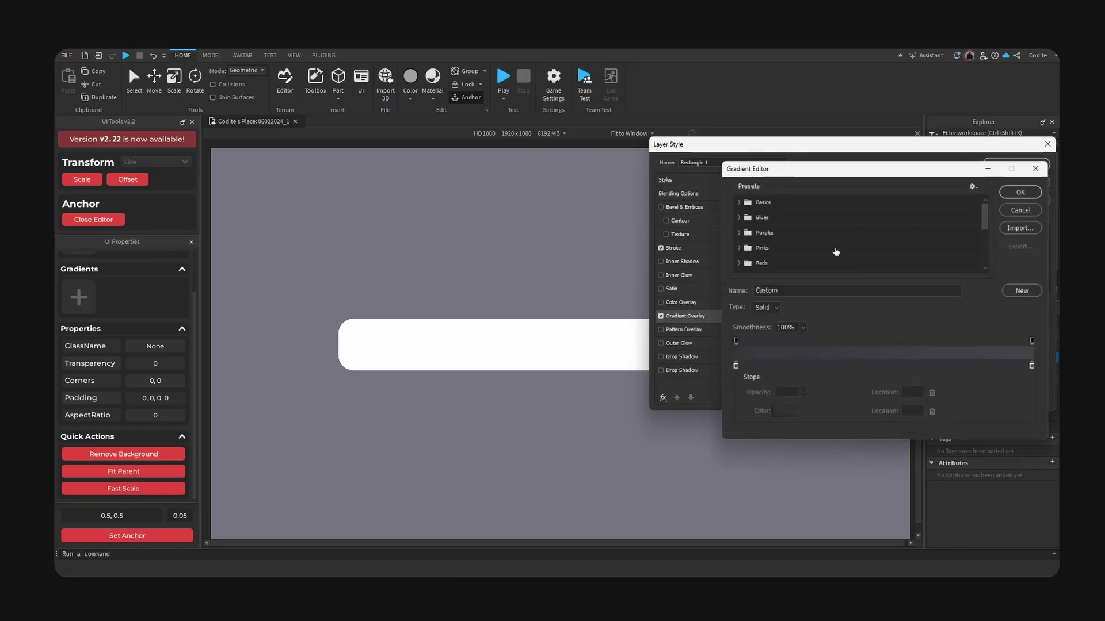
{"action": "double_click", "coordinate": [737, 367]}
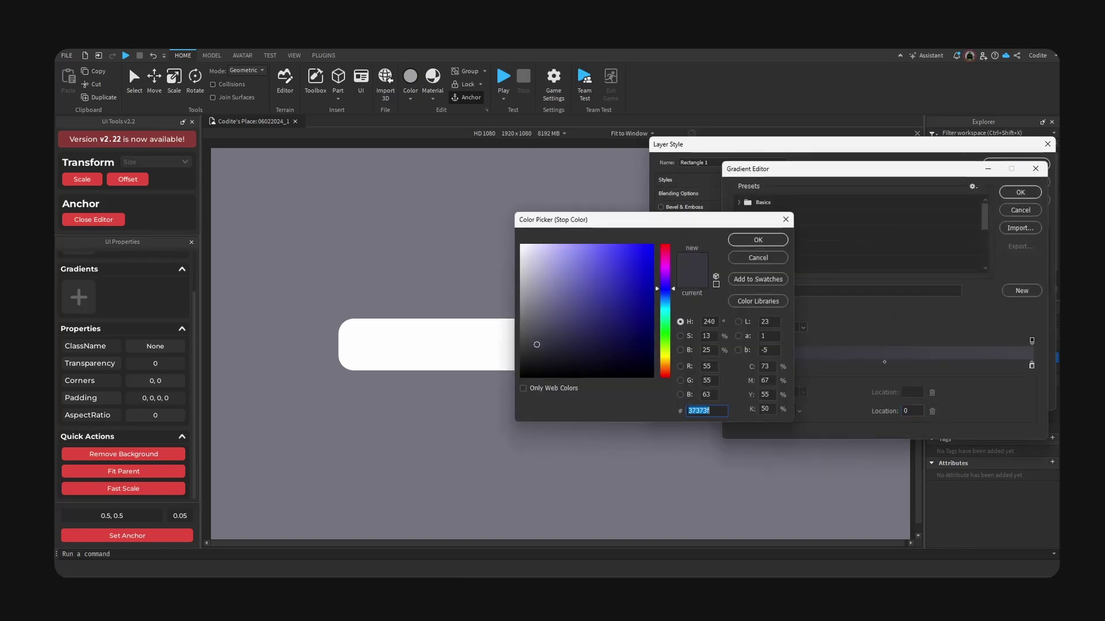
{"action": "left_click", "coordinate": [763, 259]}
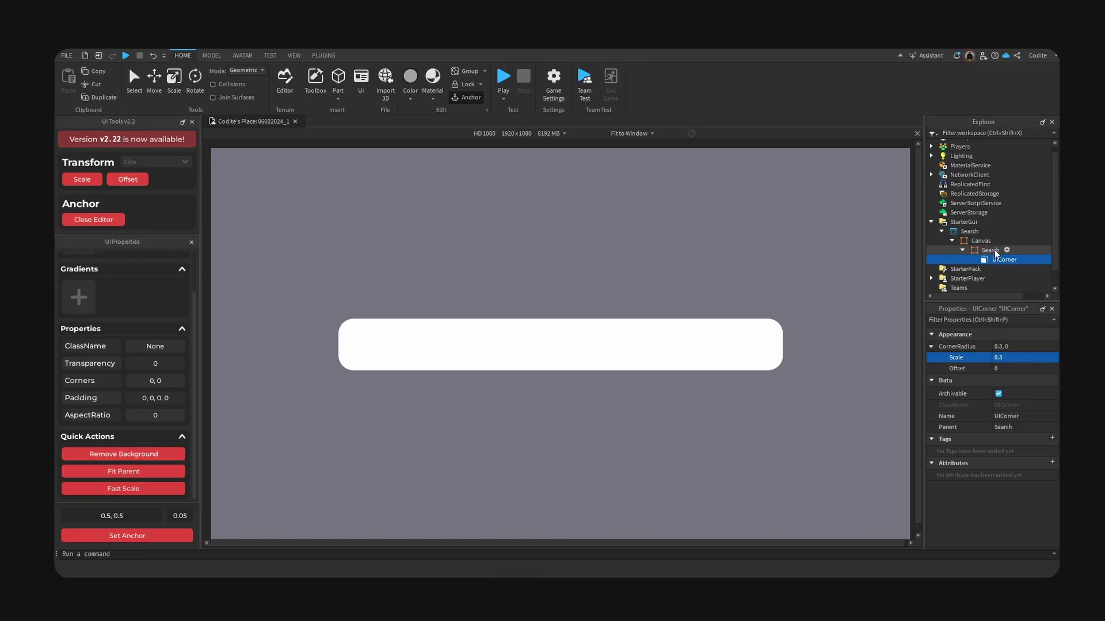
Step: Add a UIGradient to the Search frame in Roblox Studio and set its rotation to -90
{"action": "left_click", "coordinate": [995, 252]}
{"action": "left_click", "coordinate": [1006, 251]}
{"action": "type", "text": "grad"}
{"action": "left_click", "coordinate": [995, 275]}
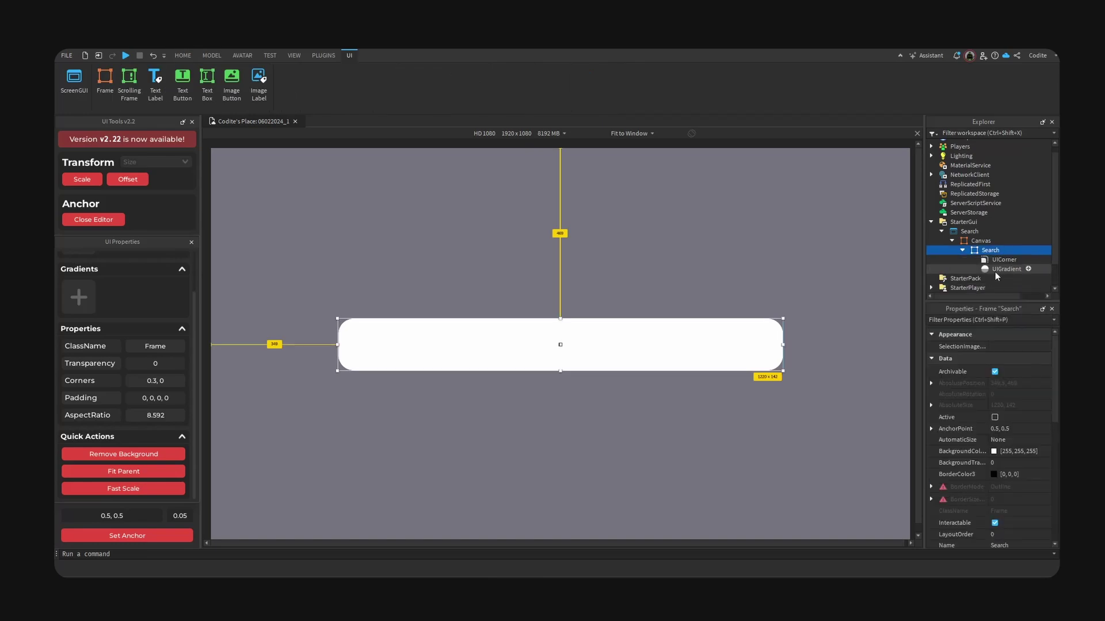
{"action": "left_click", "coordinate": [1033, 384]}
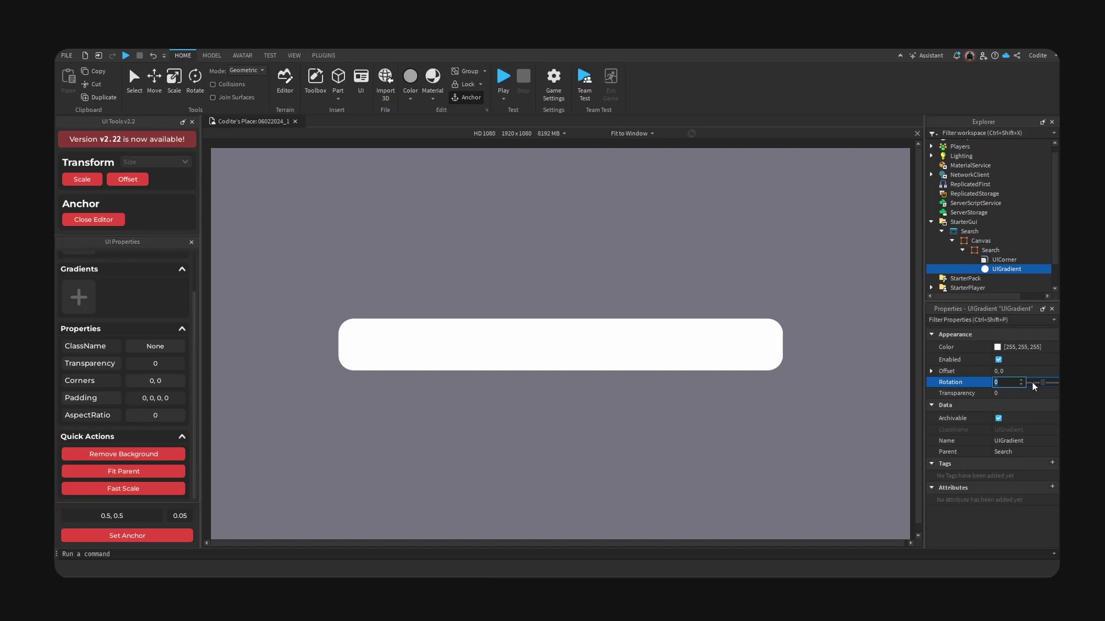
{"action": "type", "text": "-90"}
{"action": "key", "text": "Return"}
Step: Set the first colour stop of the UIGradient to #37373f
{"action": "left_click", "coordinate": [950, 347]}
{"action": "left_click", "coordinate": [1051, 346]}
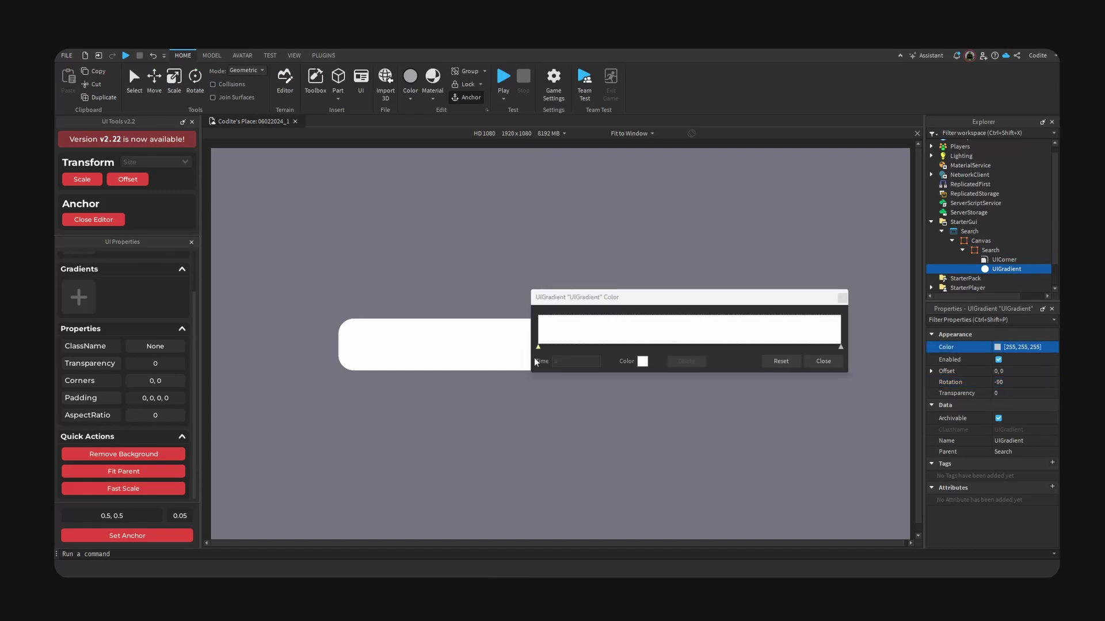
{"action": "left_click", "coordinate": [641, 363]}
{"action": "triple_click", "coordinate": [617, 394]}
{"action": "type", "text": "#37373f"}
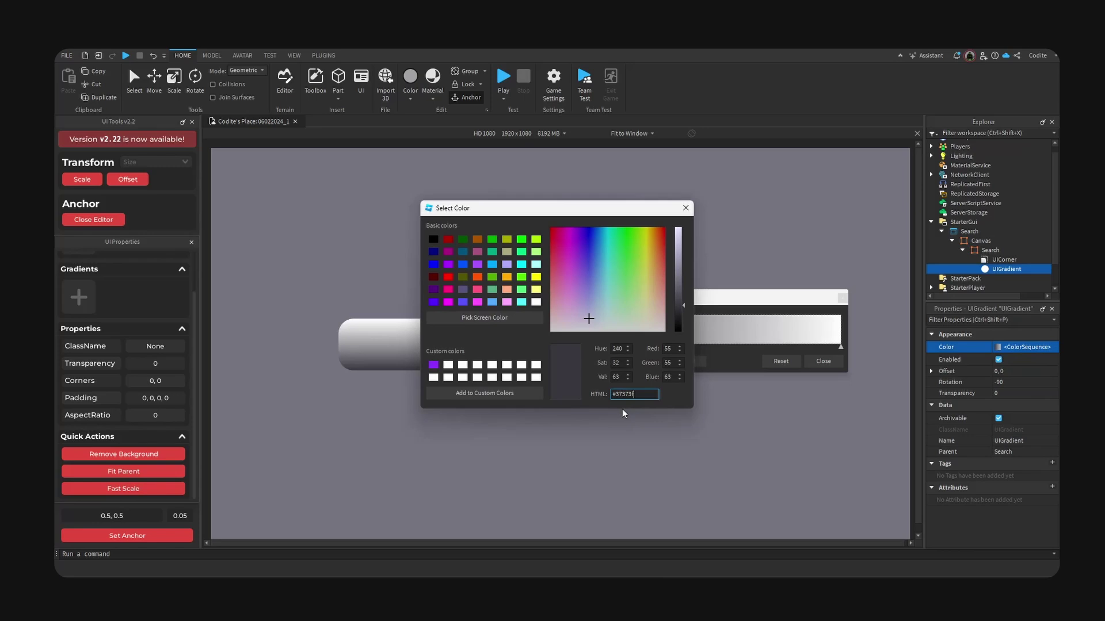
Step: Switch to Photoshop, copy the hex colour of the Gradient Overlay's last stop, and return to Roblox Studio
{"action": "key", "text": "alt+Tab"}
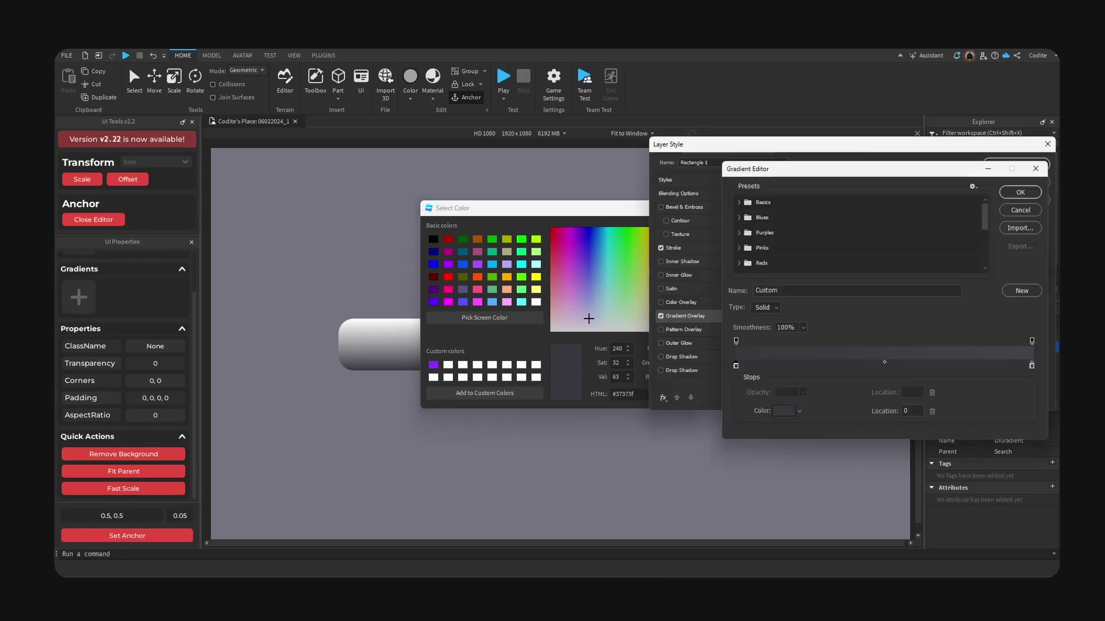
{"action": "double_click", "coordinate": [1031, 367]}
{"action": "left_click", "coordinate": [759, 258]}
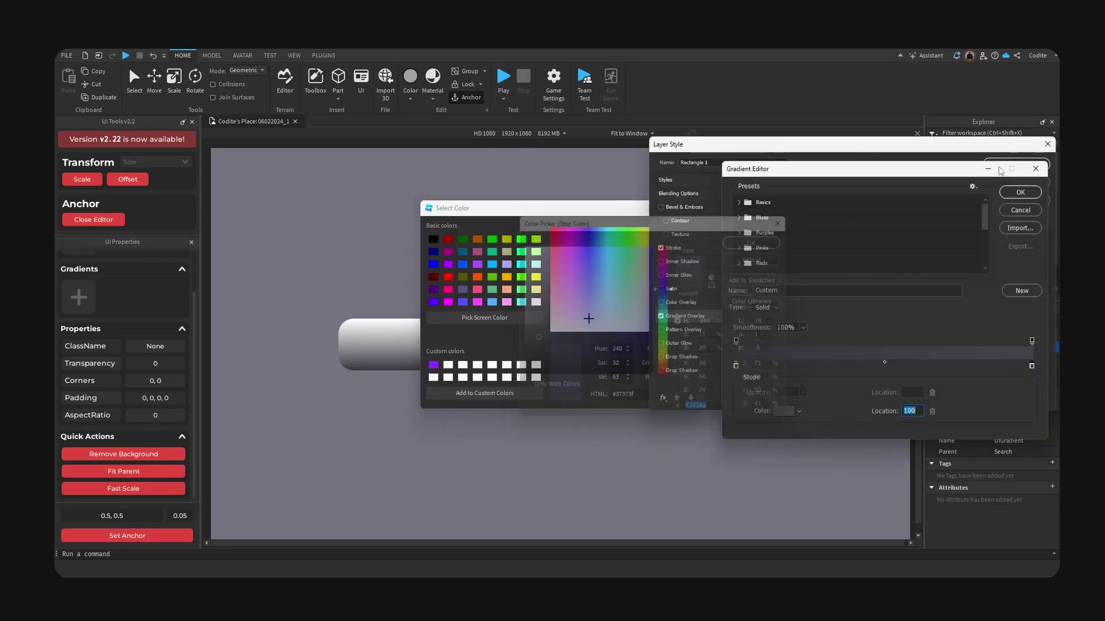
{"action": "left_click", "coordinate": [1020, 191]}
{"action": "left_click", "coordinate": [1020, 185]}
{"action": "key", "text": "alt+Tab"}
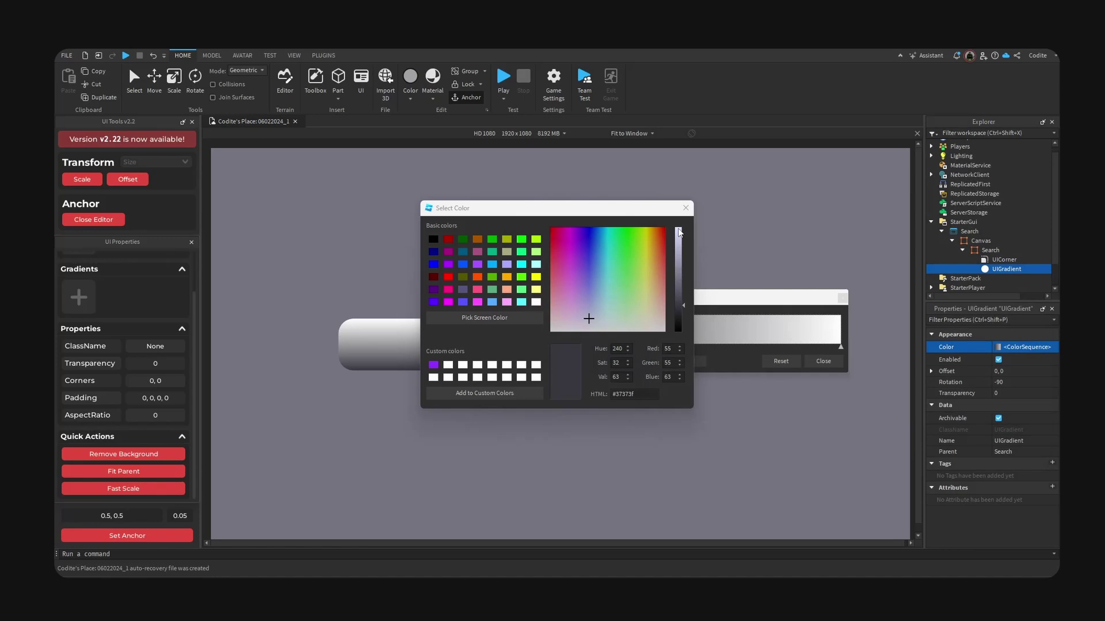
Step: Apply the copied colour to the UIGradient's last colour stop and close the gradient editor
{"action": "left_click", "coordinate": [683, 205]}
{"action": "left_click", "coordinate": [837, 347]}
{"action": "left_click", "coordinate": [642, 361]}
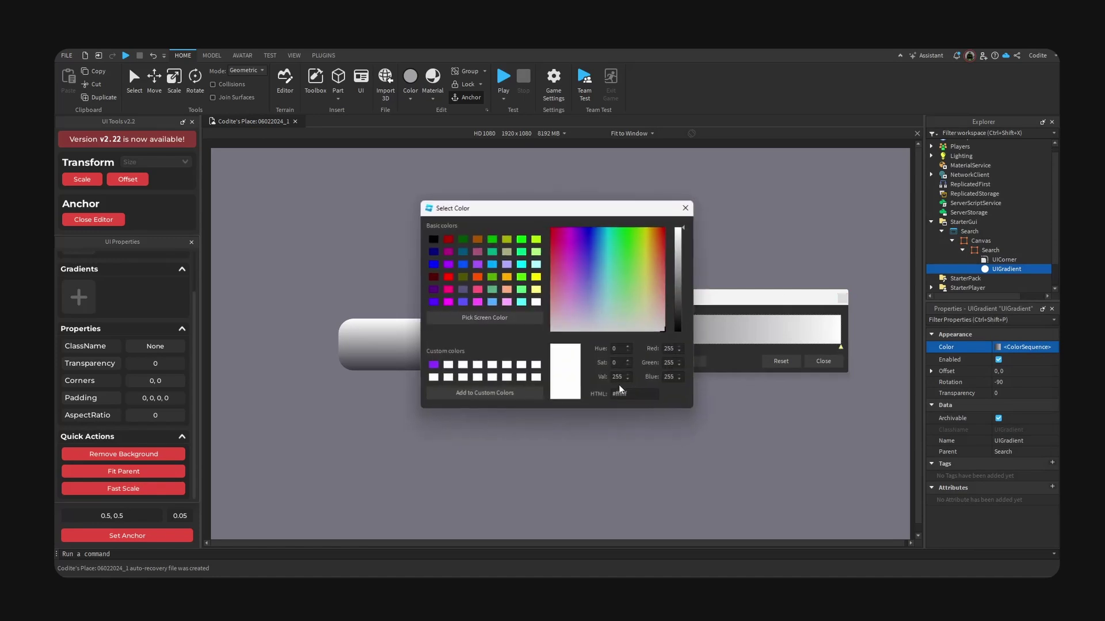
{"action": "triple_click", "coordinate": [616, 395]}
{"action": "key", "text": "ctrl+v"}
{"action": "left_click", "coordinate": [686, 208]}
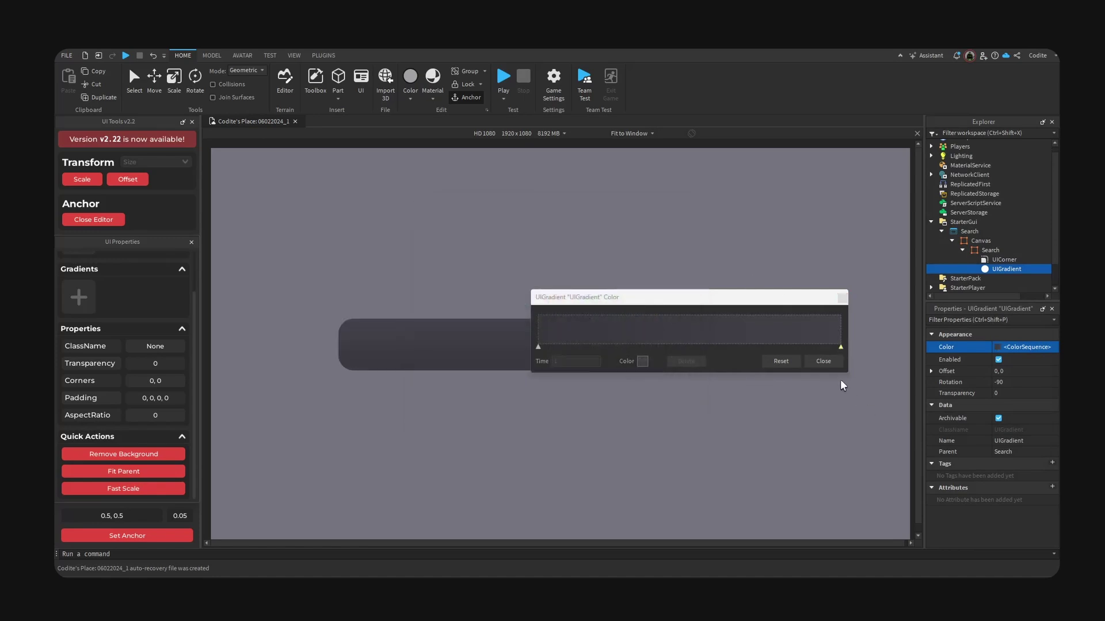
{"action": "left_click", "coordinate": [823, 361]}
Step: Add a UIStroke to the Search frame and set its thickness to 1.5
{"action": "left_click", "coordinate": [990, 250]}
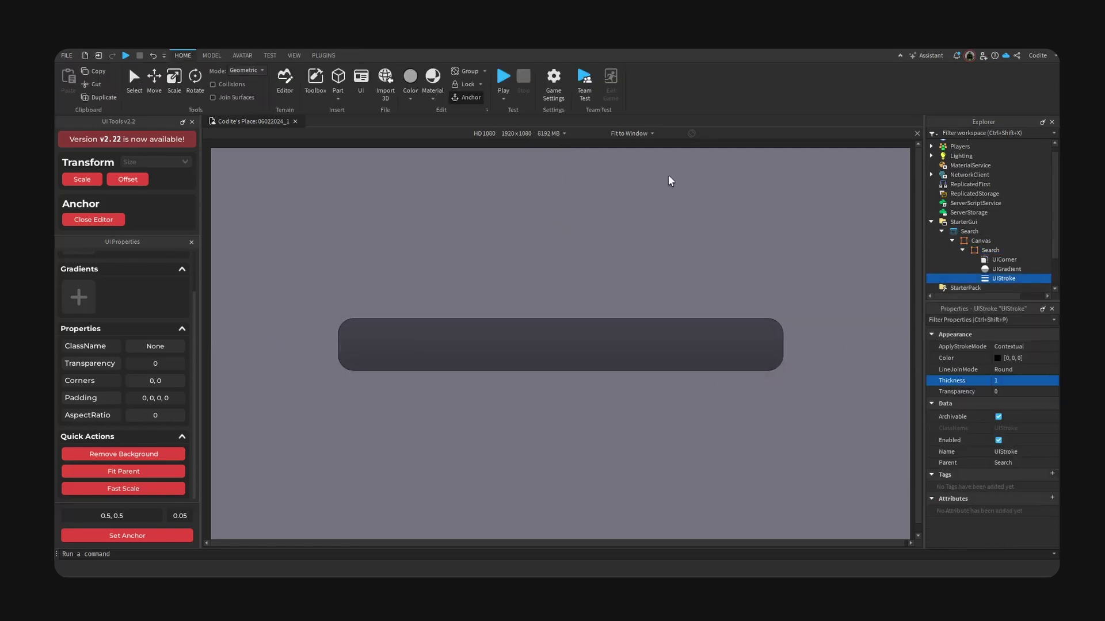
{"action": "left_click", "coordinate": [630, 133]}
{"action": "left_click", "coordinate": [631, 157]}
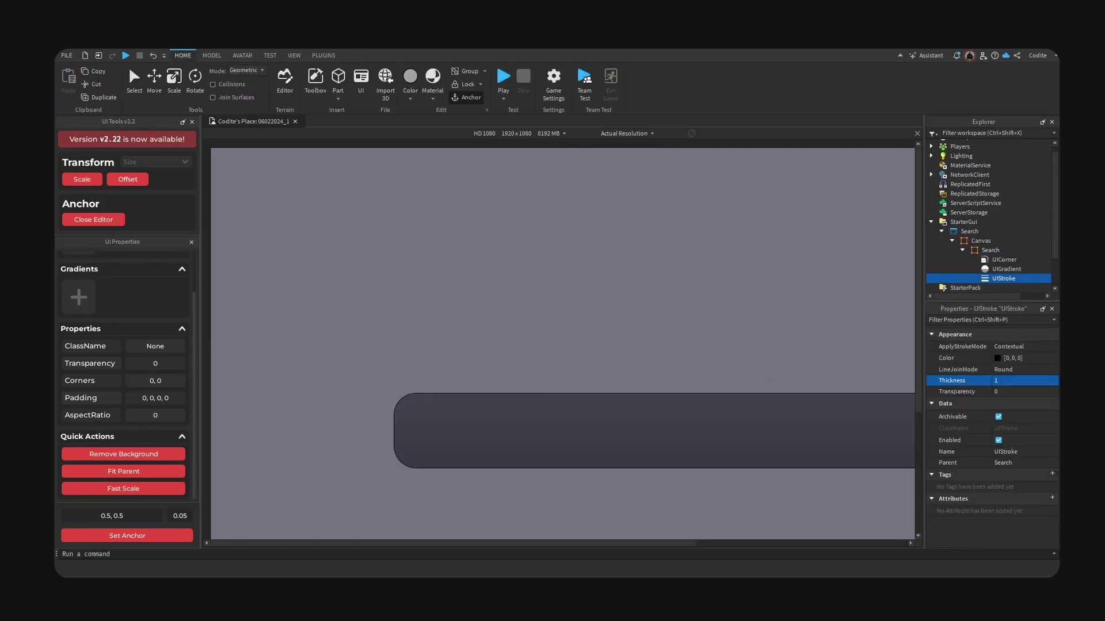
{"action": "left_click", "coordinate": [1039, 383]}
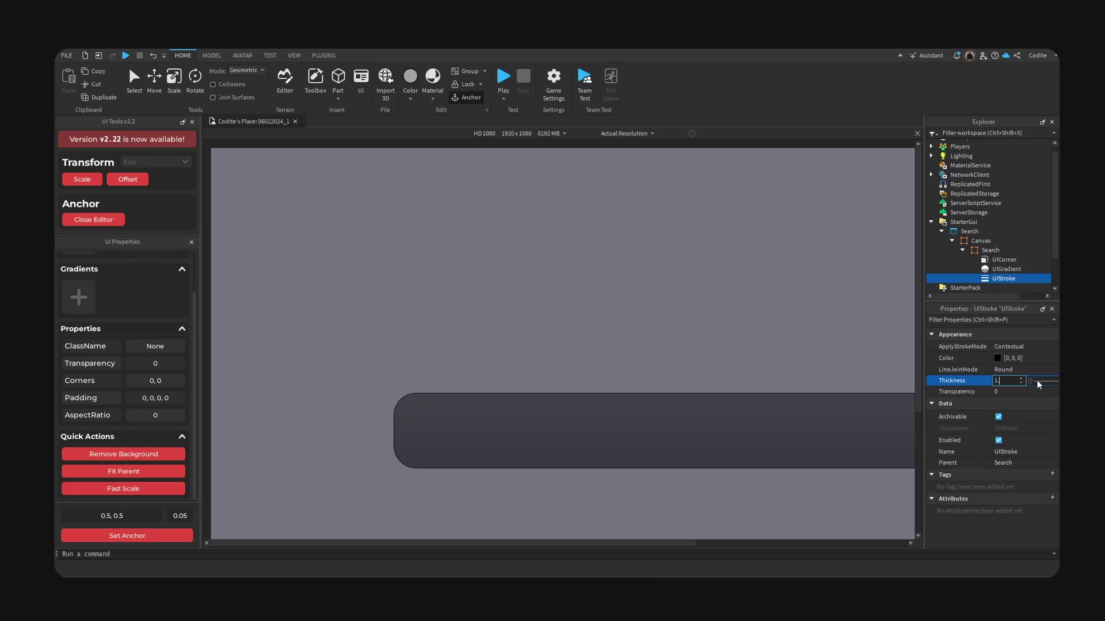
{"action": "type", "text": ".5"}
{"action": "key", "text": "Return"}
Step: Set the UIStroke's colour to #5a5a66 by sampling the search bar's colour from the screen and brightening it
{"action": "left_click", "coordinate": [1012, 358]}
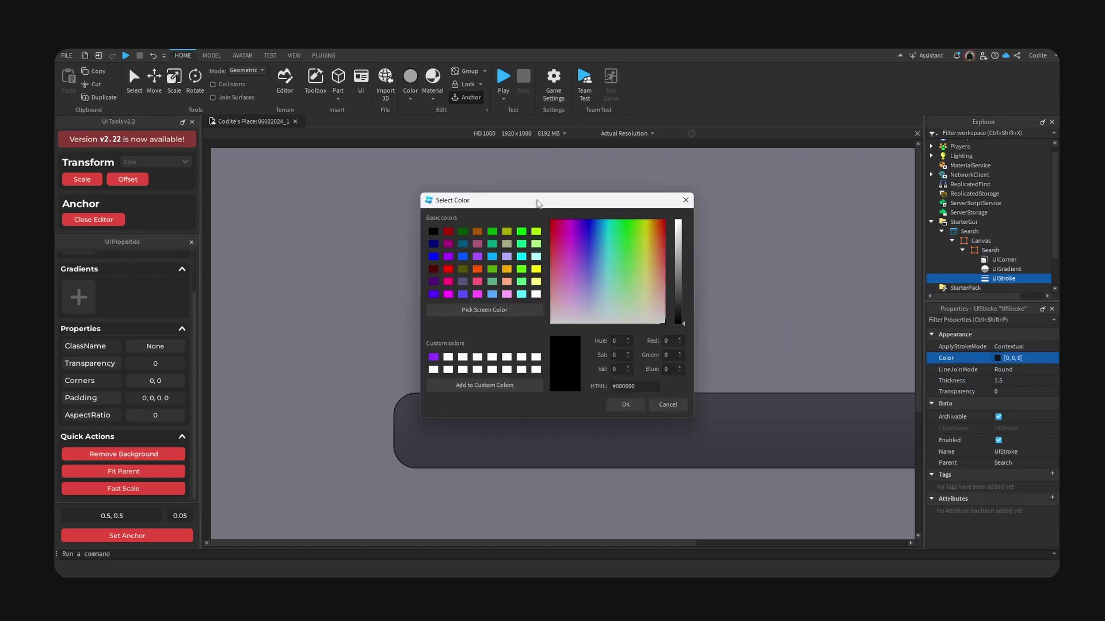
{"action": "left_click", "coordinate": [811, 313]}
{"action": "left_click", "coordinate": [533, 439]}
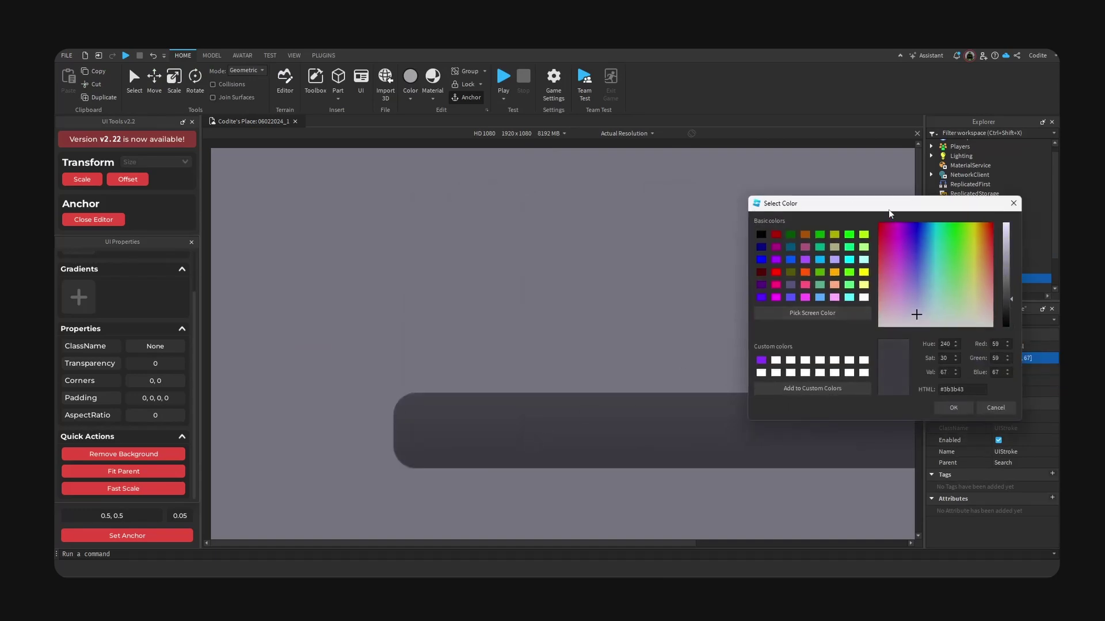
{"action": "left_click_drag", "start_coordinate": [888, 207], "coordinate": [674, 192]}
{"action": "mouse_move", "coordinate": [799, 283]}
{"action": "left_mouse_down"}
{"action": "mouse_move", "coordinate": [794, 247]}
{"action": "mouse_move", "coordinate": [785, 304]}
{"action": "mouse_move", "coordinate": [782, 274]}
{"action": "left_mouse_up"}
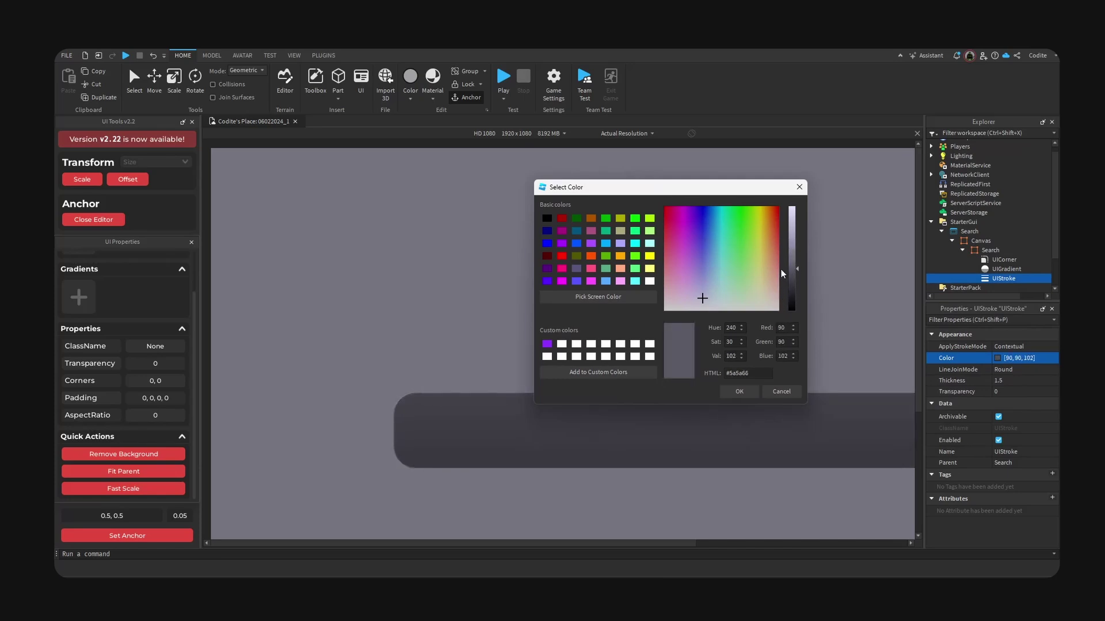
{"action": "left_click", "coordinate": [739, 391]}
Step: Copy the asset ID of the icon_search_Shadow image in the Asset Manager
{"action": "left_click", "coordinate": [627, 133]}
{"action": "left_click", "coordinate": [617, 172]}
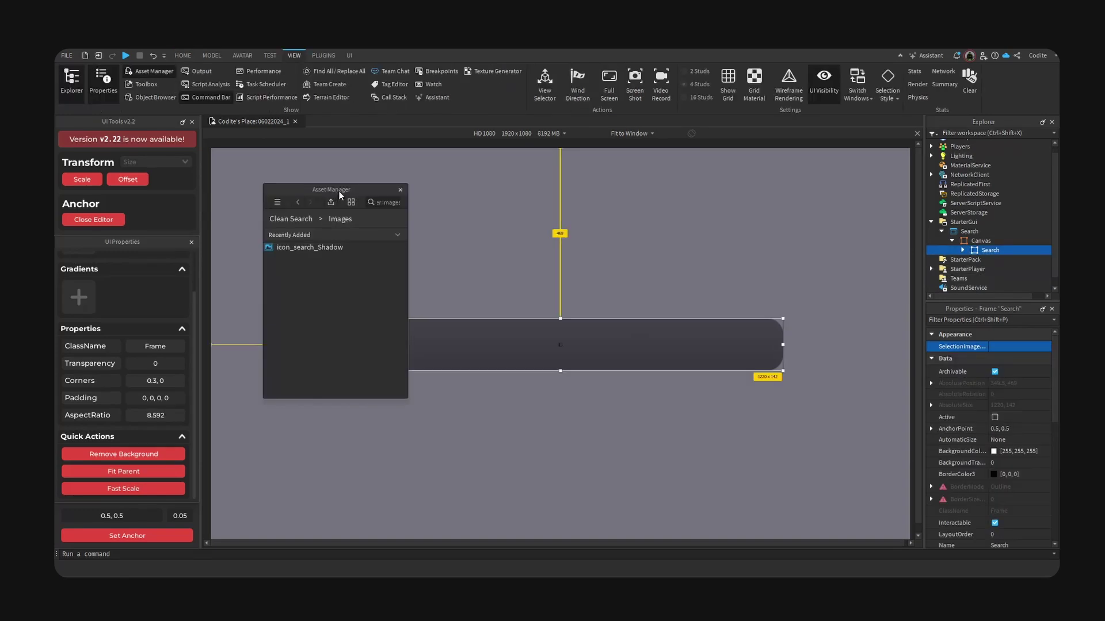
{"action": "left_click_drag", "start_coordinate": [337, 194], "coordinate": [334, 225]}
{"action": "right_click", "coordinate": [373, 248]}
{"action": "left_click", "coordinate": [428, 266]}
Step: Add an ImageLabel named Icon inside the Search frame and centre it with a 0.5, 0.5 anchor
{"action": "left_click", "coordinate": [980, 240]}
{"action": "left_click", "coordinate": [350, 55]}
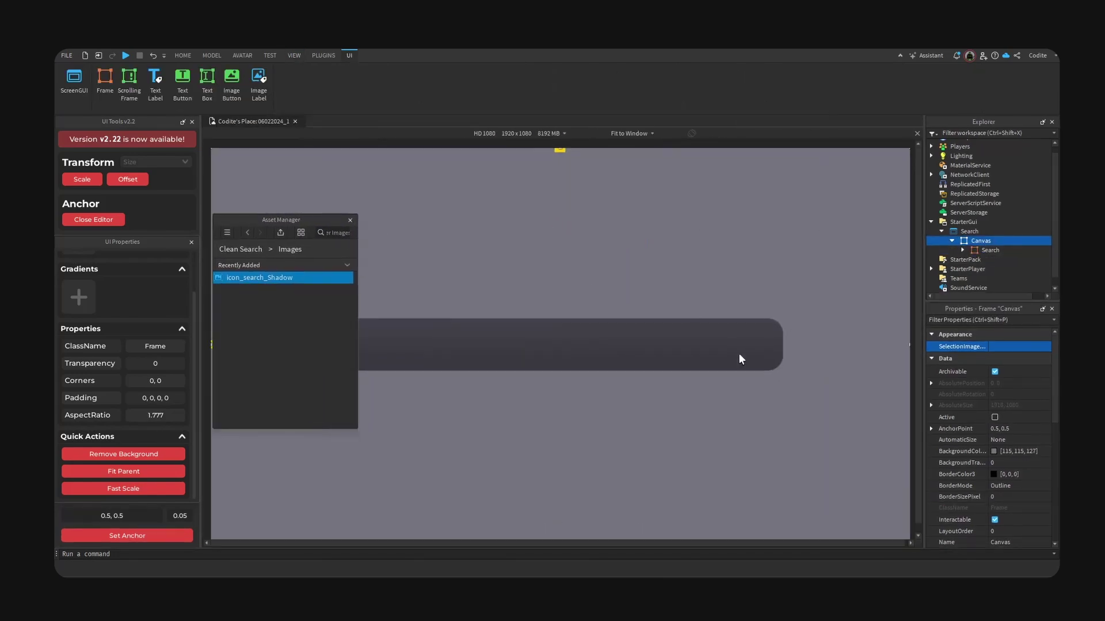
{"action": "left_click", "coordinate": [663, 361]}
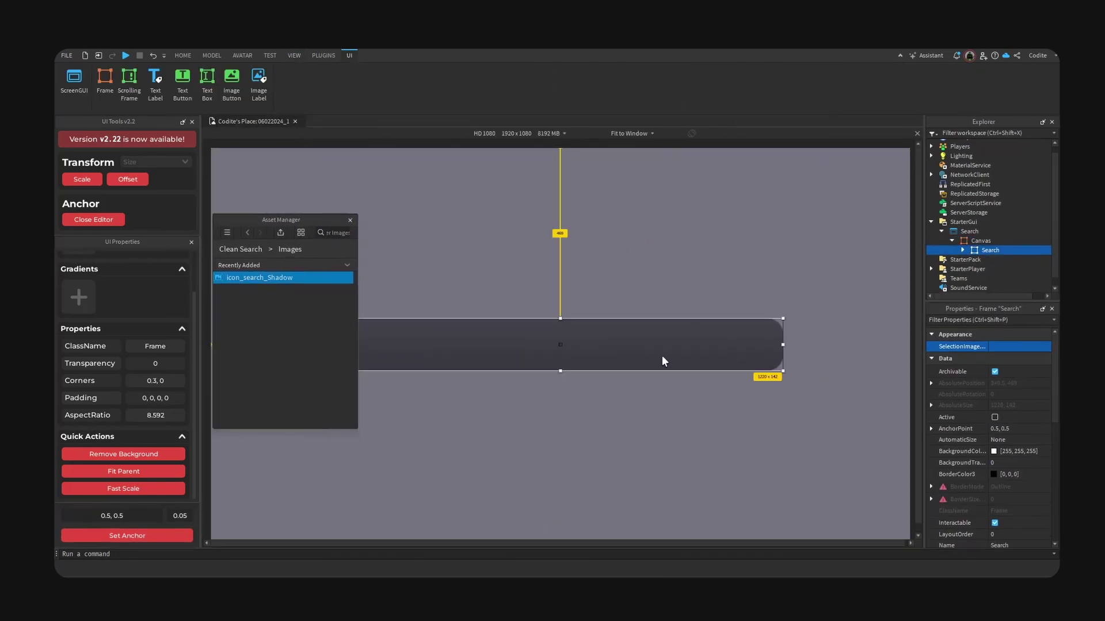
{"action": "left_click", "coordinate": [963, 250]}
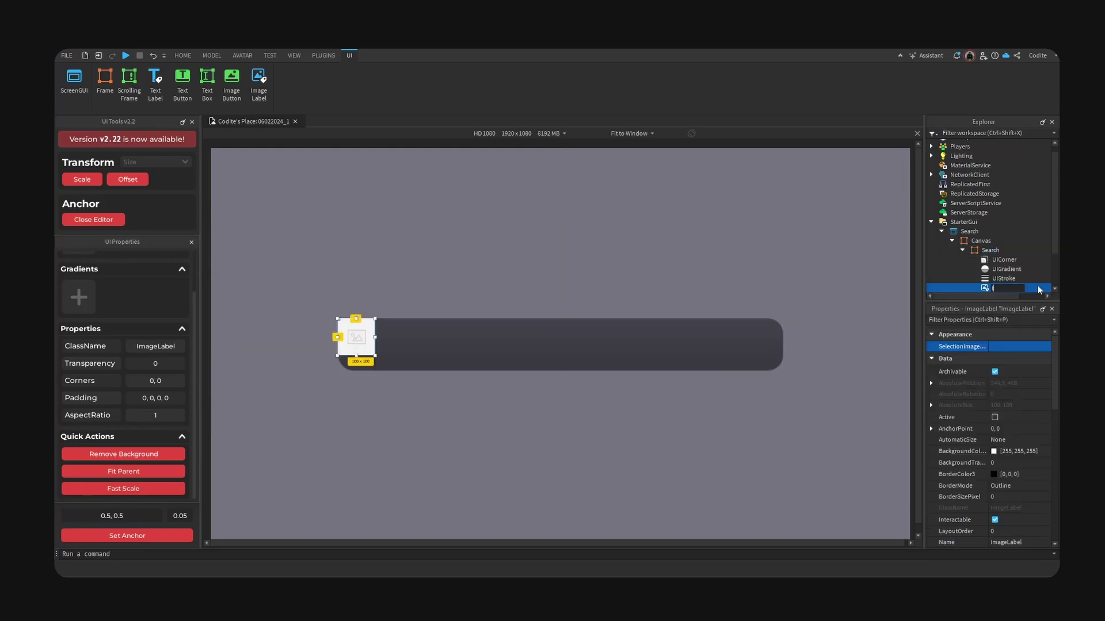
{"action": "scroll", "coordinate": [990, 414], "scroll_direction": "down", "scroll_amount": 5}
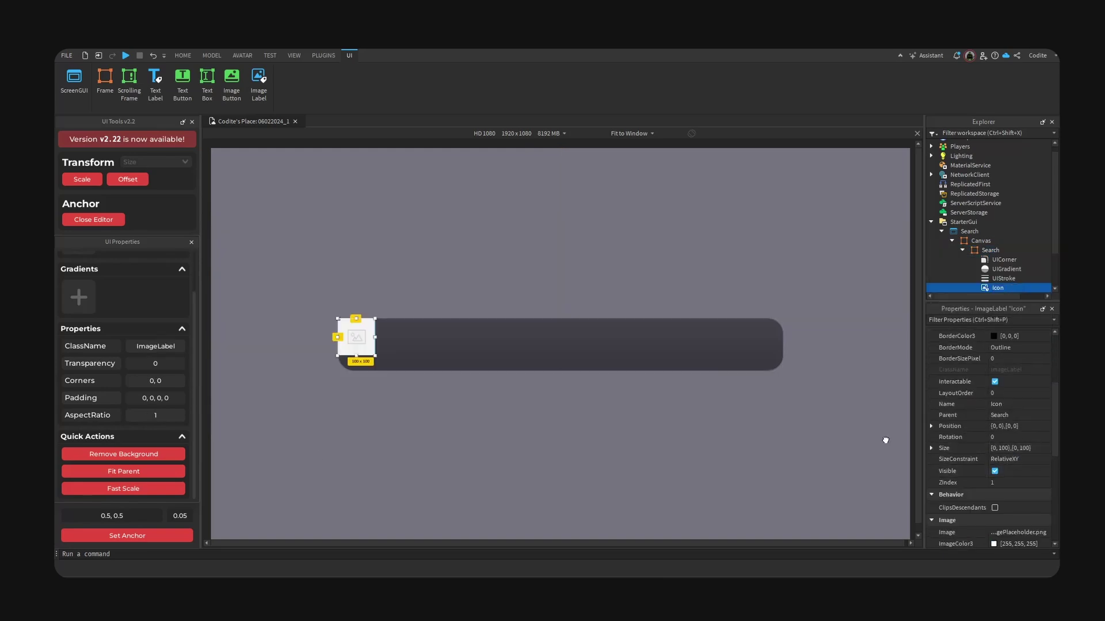
{"action": "left_click", "coordinate": [149, 534]}
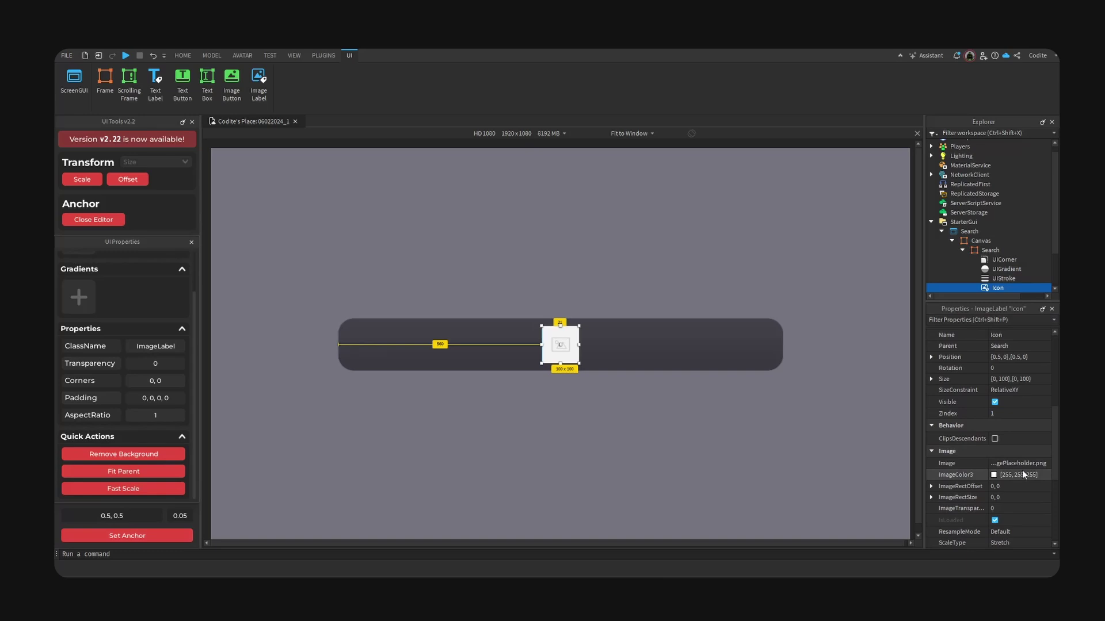
Step: Paste the copied asset ID as the Icon's image and remove the Icon's background
{"action": "left_click", "coordinate": [1025, 464]}
{"action": "key", "text": "ctrl+v"}
{"action": "key", "text": "Return"}
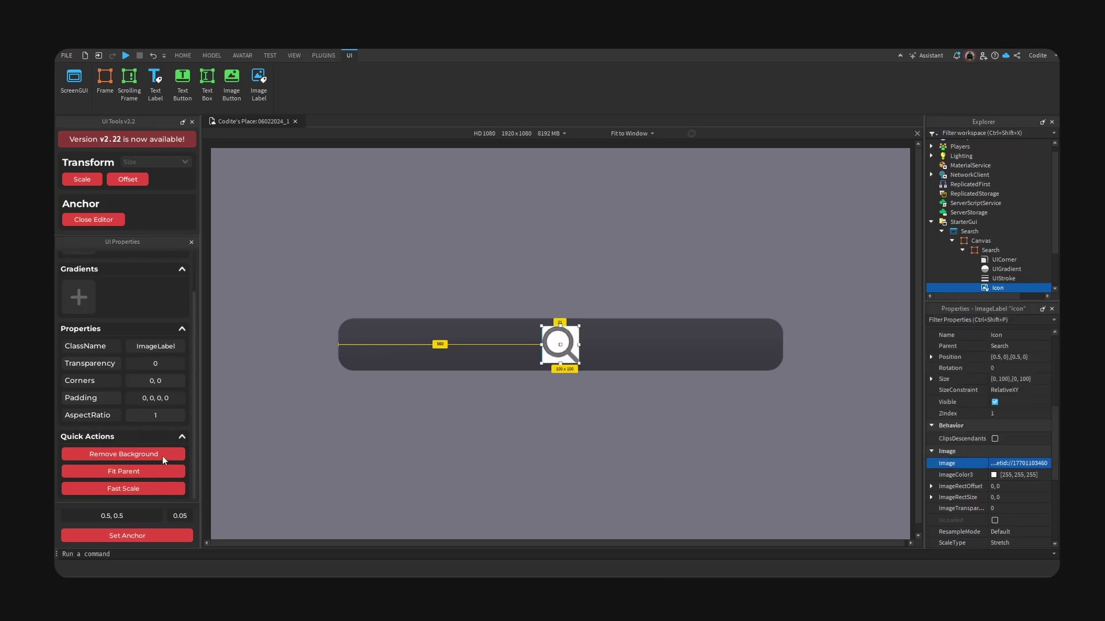
{"action": "left_click", "coordinate": [123, 455]}
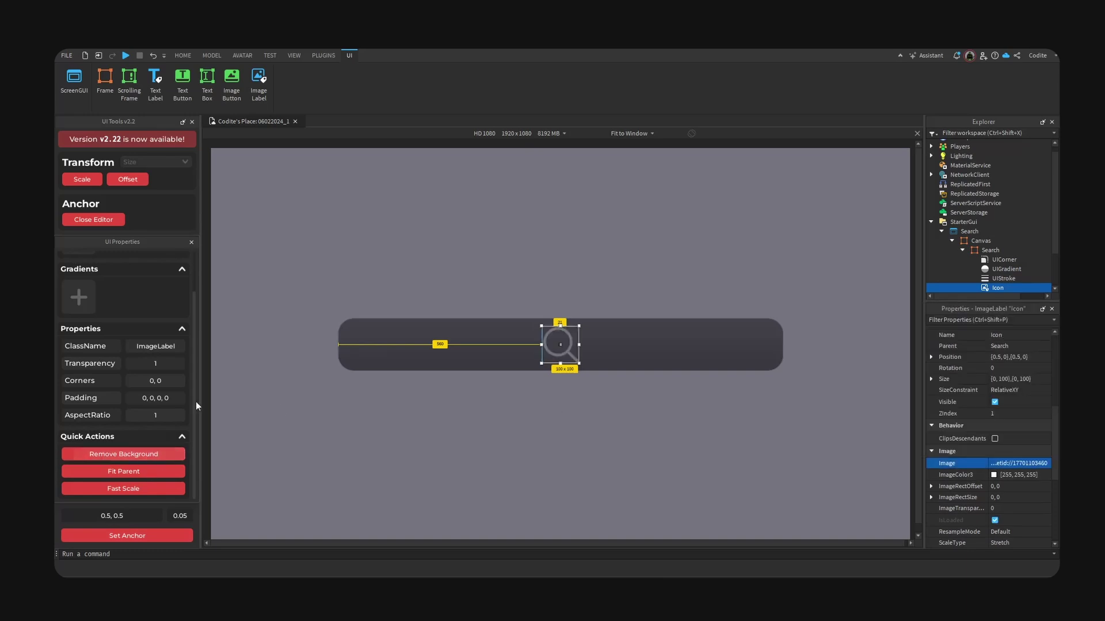
Step: Set the Icon's size offsets to 54 by 54 pixels
{"action": "left_click", "coordinate": [931, 379]}
{"action": "double_click", "coordinate": [1027, 391]}
{"action": "type", "text": "54"}
{"action": "double_click", "coordinate": [1030, 403]}
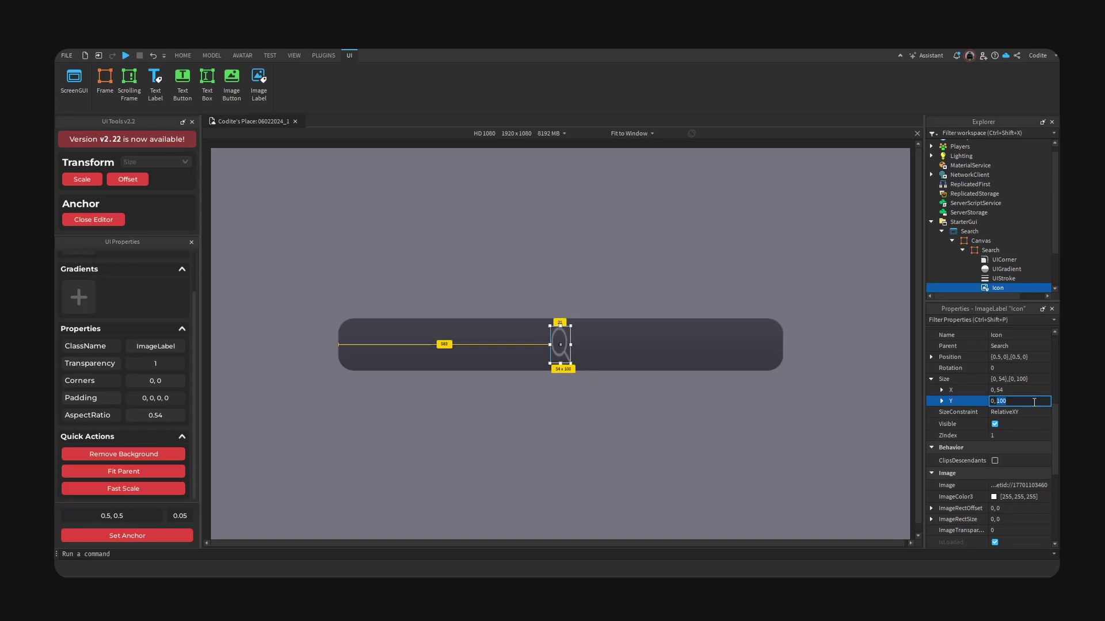
{"action": "type", "text": "54"}
{"action": "key", "text": "Return"}
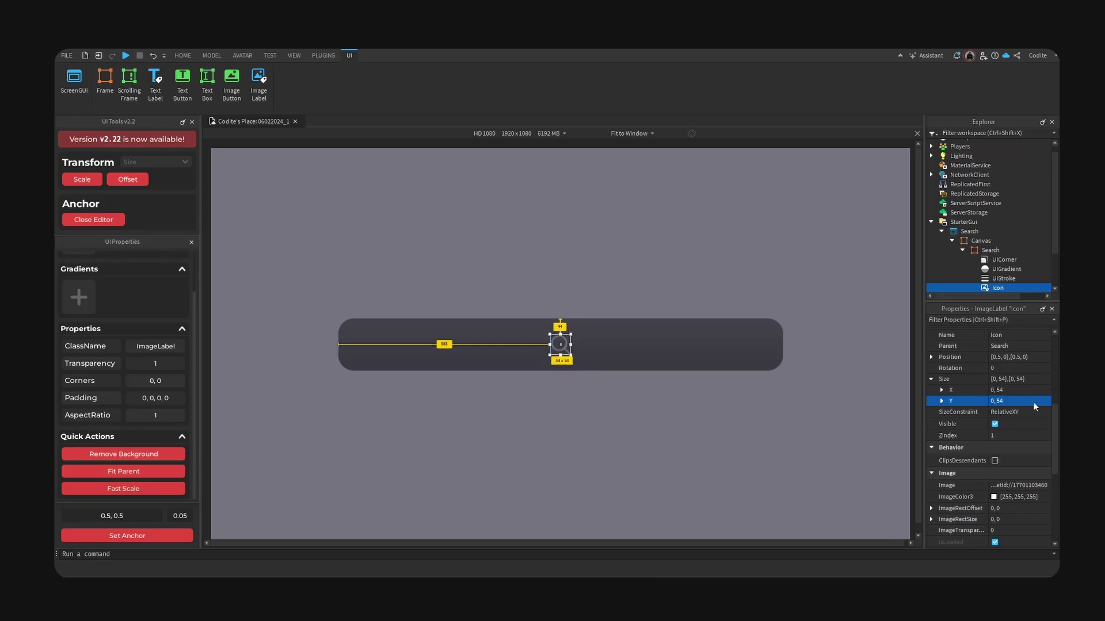
Step: Apply Fast Scale to the Icon and check its UIAspectRatioConstraint
{"action": "left_click", "coordinate": [124, 490]}
{"action": "scroll", "coordinate": [975, 241], "scroll_direction": "down", "scroll_amount": 2}
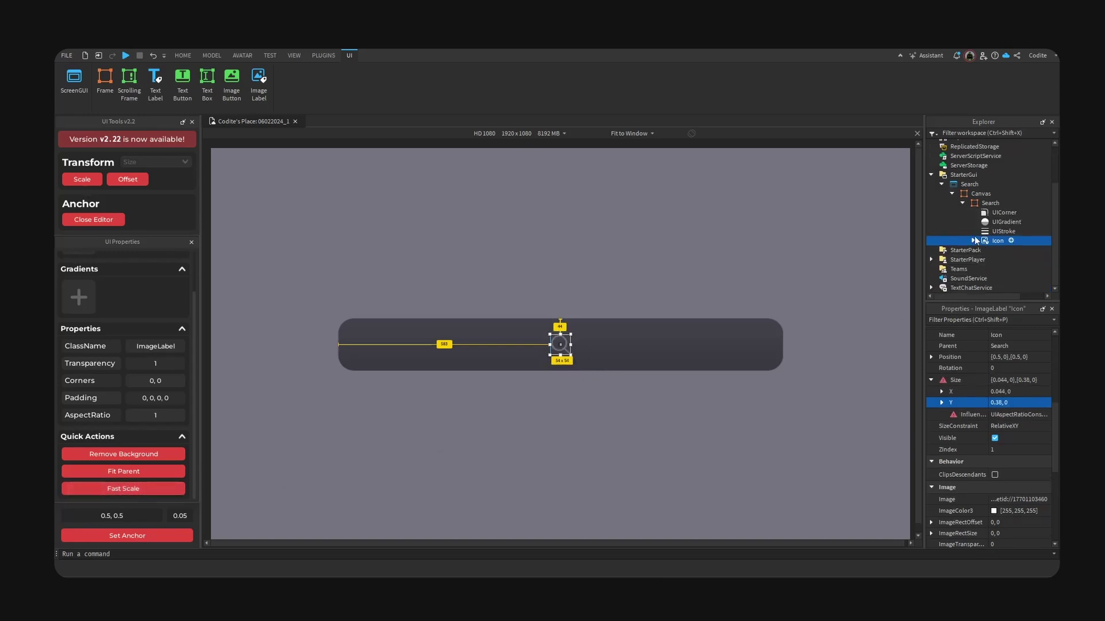
{"action": "left_click", "coordinate": [975, 240]}
{"action": "left_click", "coordinate": [1006, 250]}
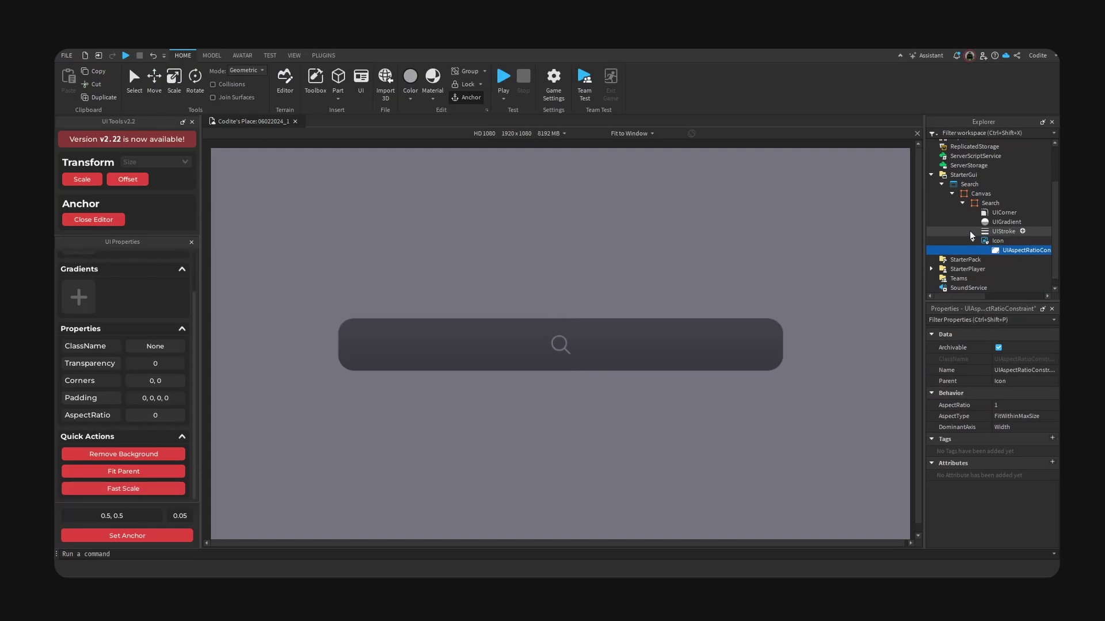
{"action": "left_click", "coordinate": [973, 240]}
Step: Move the Icon near the left end of the search bar, about 70 pixels from its left edge
{"action": "left_click", "coordinate": [653, 133]}
{"action": "left_click", "coordinate": [619, 159]}
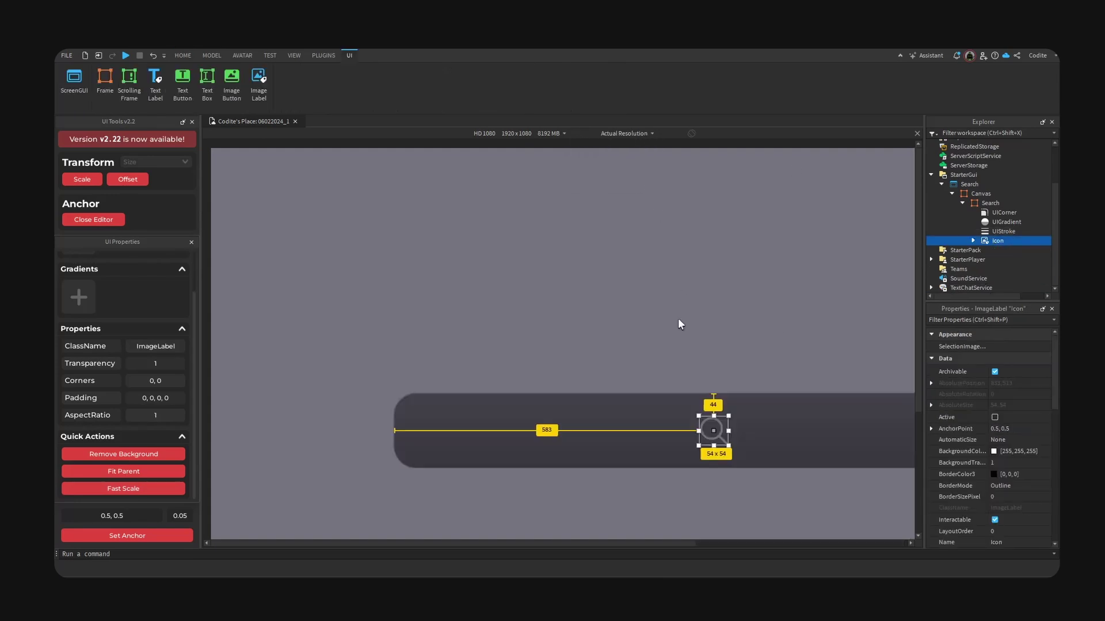
{"action": "left_click_drag", "start_coordinate": [718, 431], "coordinate": [462, 429]}
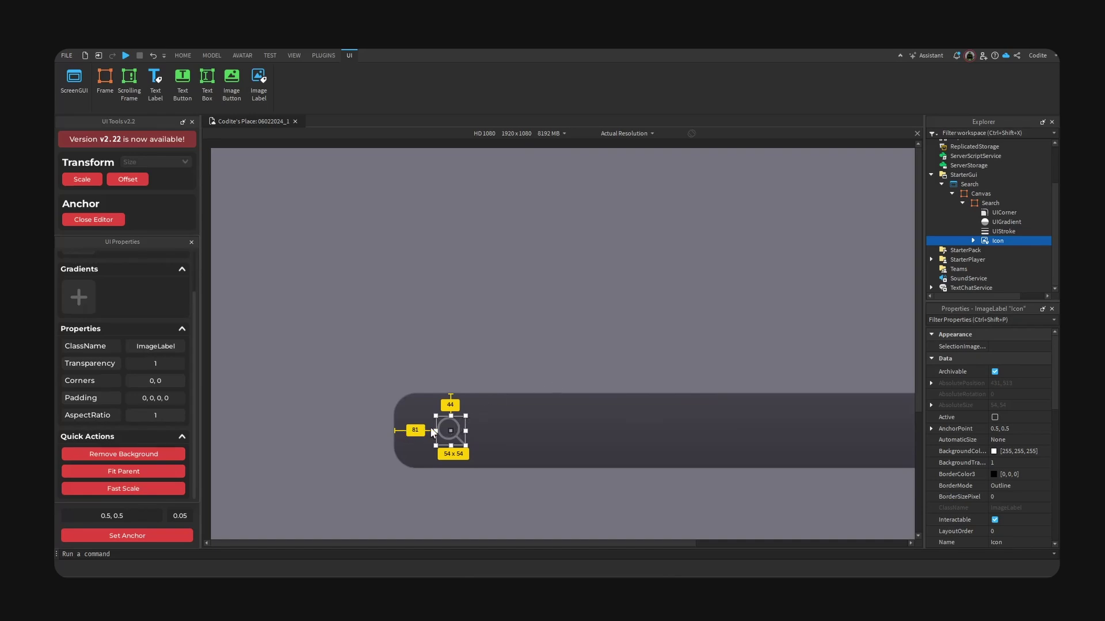
{"action": "left_click_drag", "start_coordinate": [454, 434], "coordinate": [448, 430]}
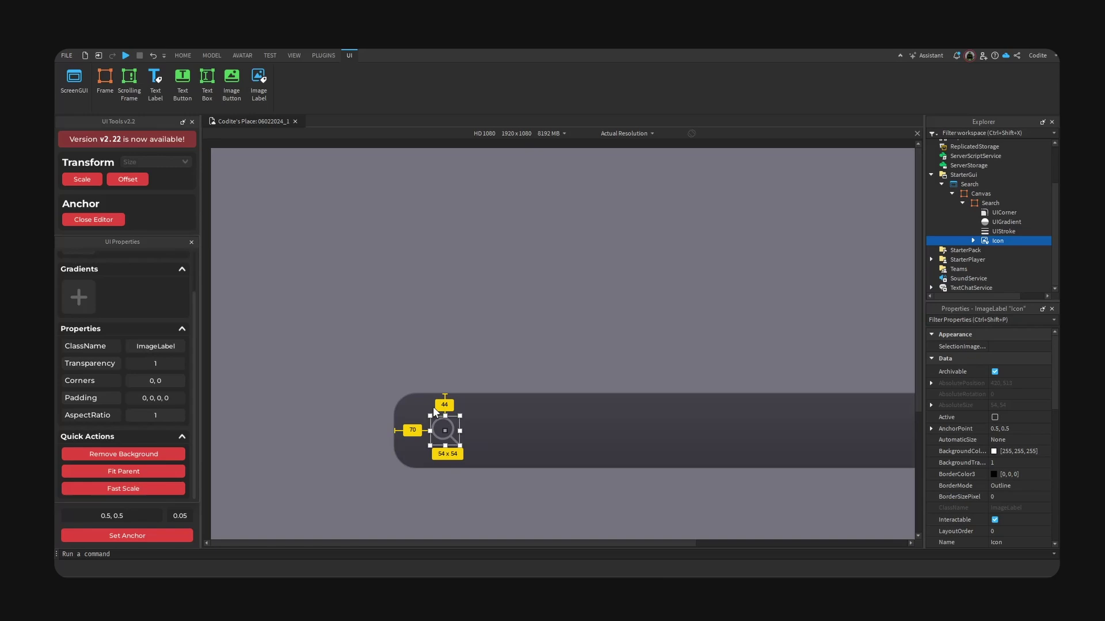
Step: Set the vertical scale of the Icon's position to 0.5
{"action": "scroll", "coordinate": [978, 431], "scroll_direction": "down", "scroll_amount": 5}
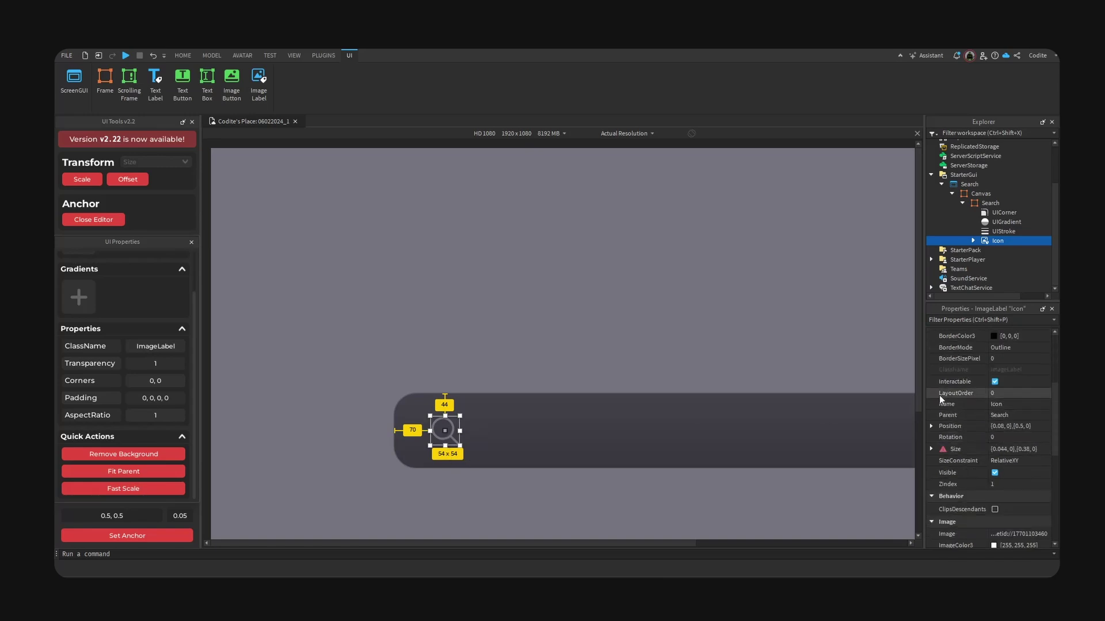
{"action": "left_click_drag", "start_coordinate": [925, 394], "coordinate": [859, 397]}
{"action": "left_click", "coordinate": [866, 426]}
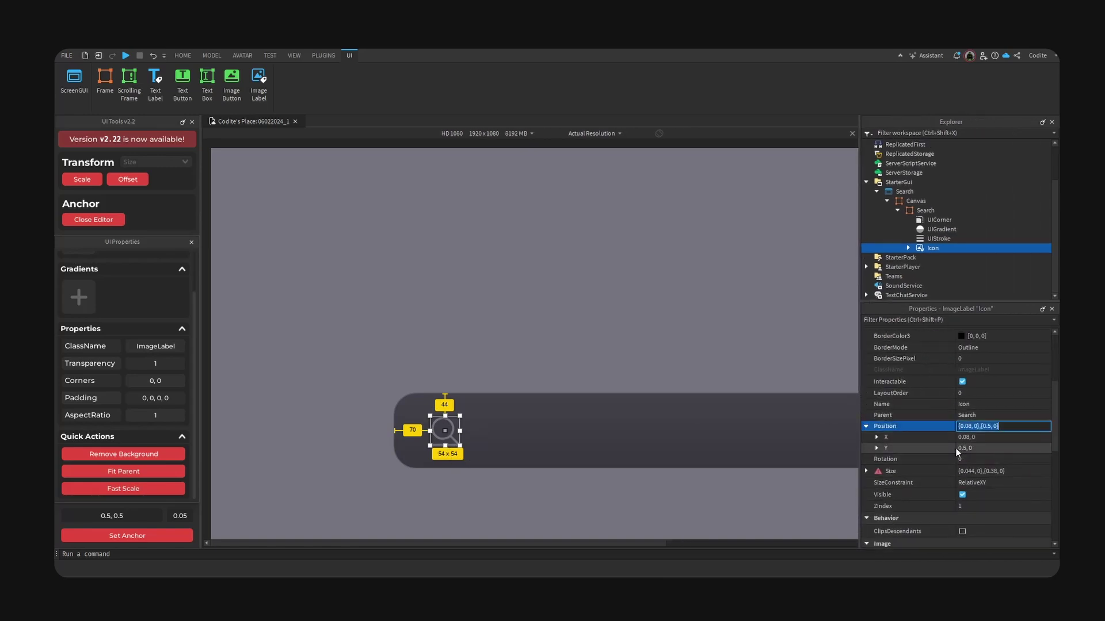
{"action": "left_click", "coordinate": [966, 447]}
{"action": "left_click", "coordinate": [876, 447]}
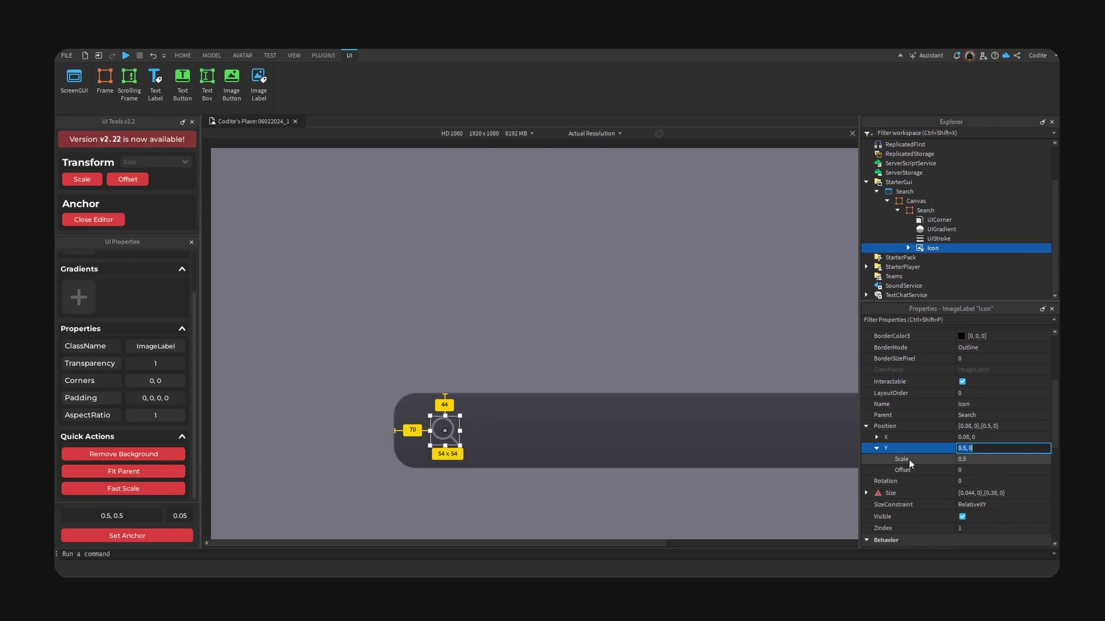
{"action": "left_click", "coordinate": [984, 459]}
{"action": "key", "text": "Return"}
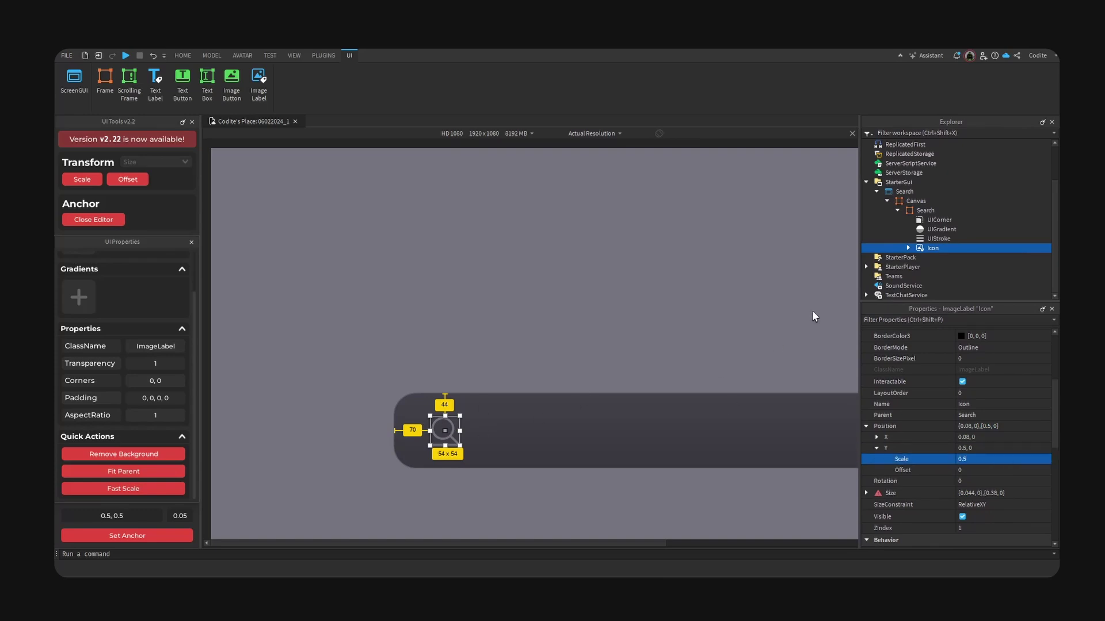
Step: Add a TextLabel inside the Search frame and centre it with a 0.5, 0.5 anchor
{"action": "left_click", "coordinate": [926, 210]}
{"action": "left_click", "coordinate": [941, 210]}
{"action": "type", "text": "text"}
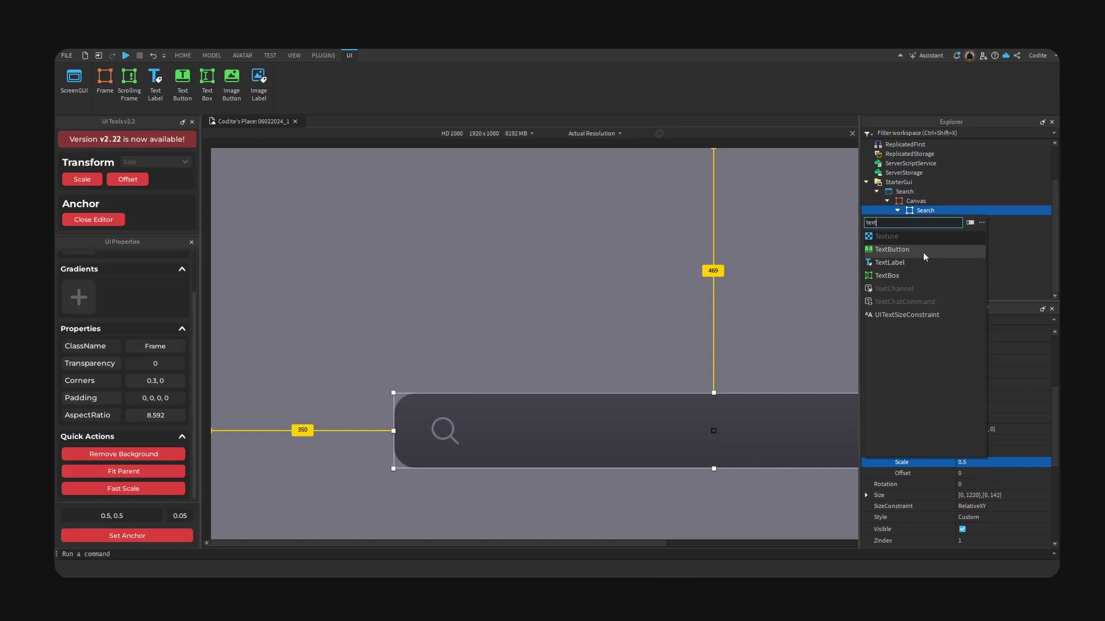
{"action": "left_click", "coordinate": [927, 263]}
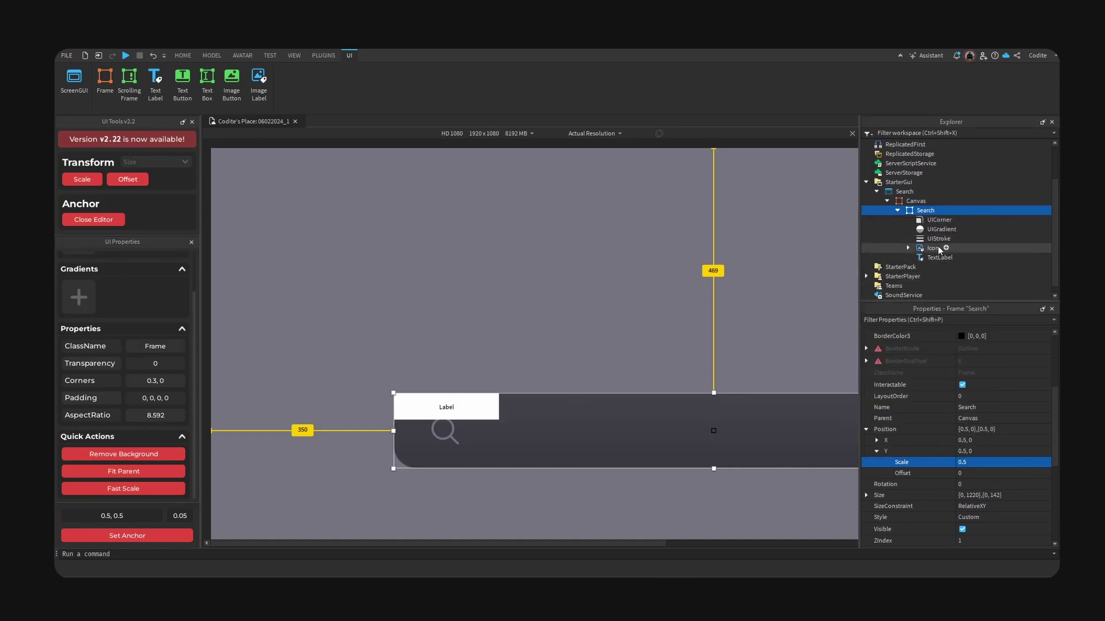
{"action": "left_click", "coordinate": [155, 536]}
Step: Configure the TextLabel with left-aligned, scaled text and no background
{"action": "scroll", "coordinate": [991, 454], "scroll_direction": "down", "scroll_amount": 10}
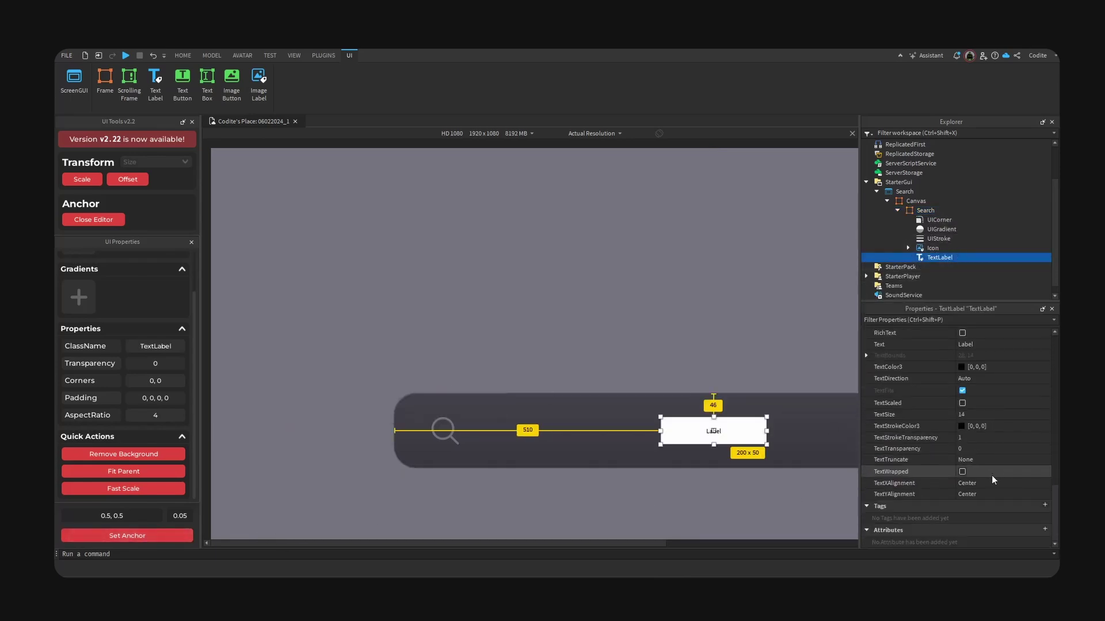
{"action": "left_click", "coordinate": [985, 483]}
{"action": "left_click", "coordinate": [970, 499]}
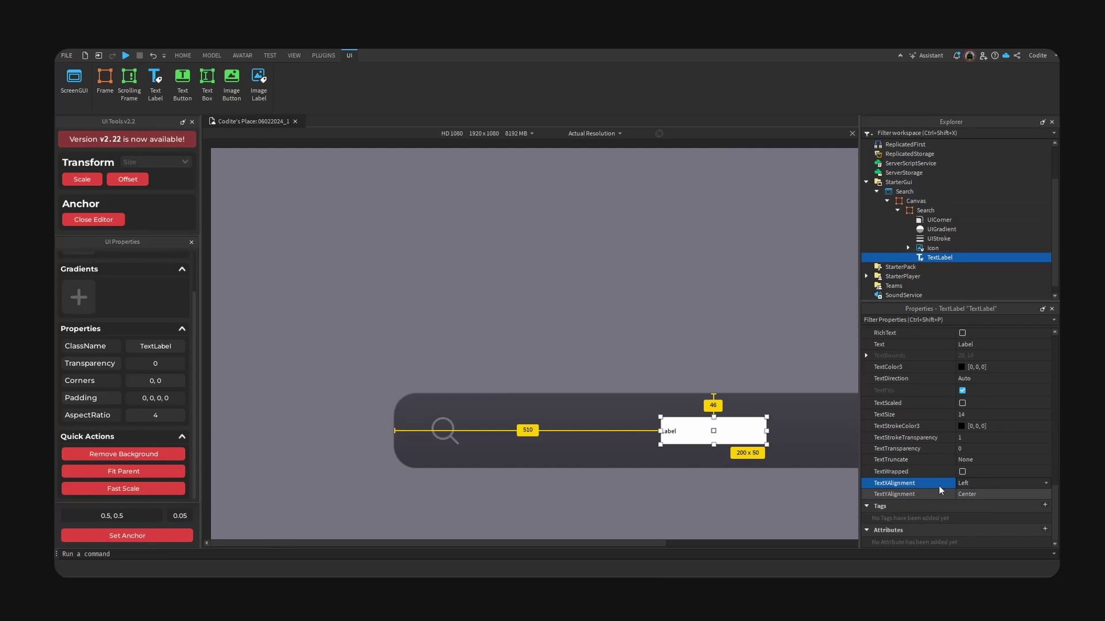
{"action": "left_click", "coordinate": [123, 454]}
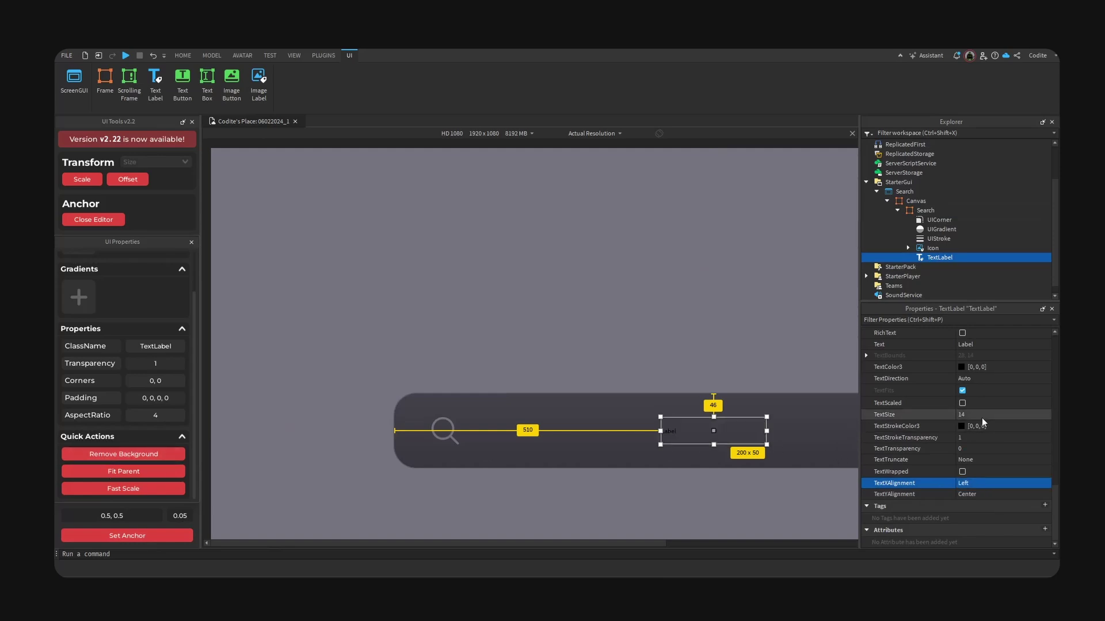
{"action": "left_click", "coordinate": [961, 403]}
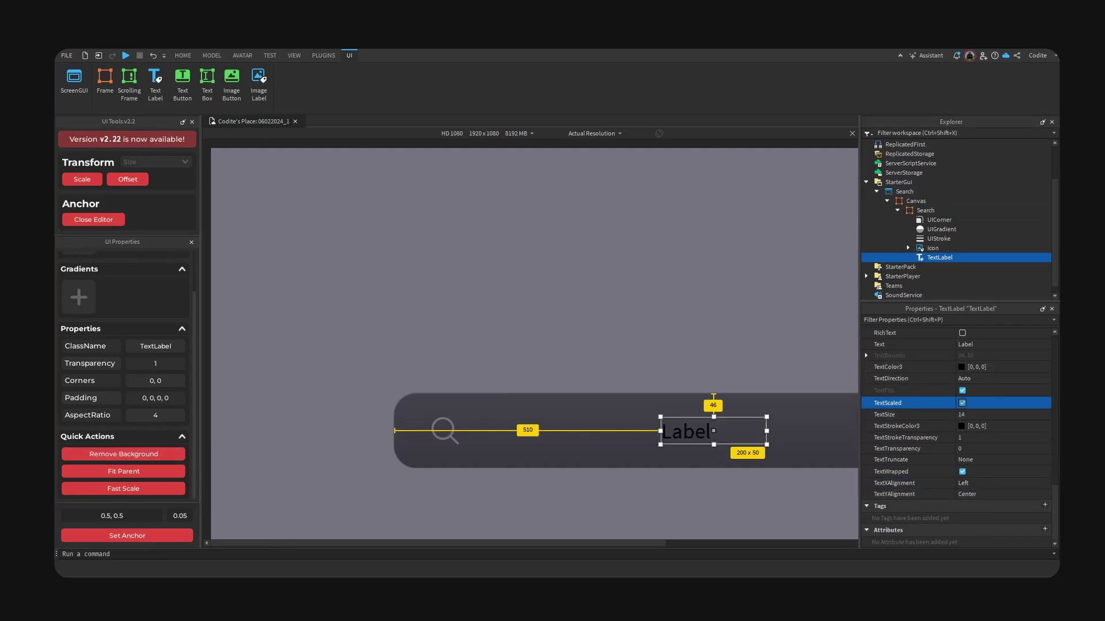
Step: Copy the text colour acacbb from Photoshop's Color Picker and apply it as the TextLabel's text colour
{"action": "left_click", "coordinate": [961, 367]}
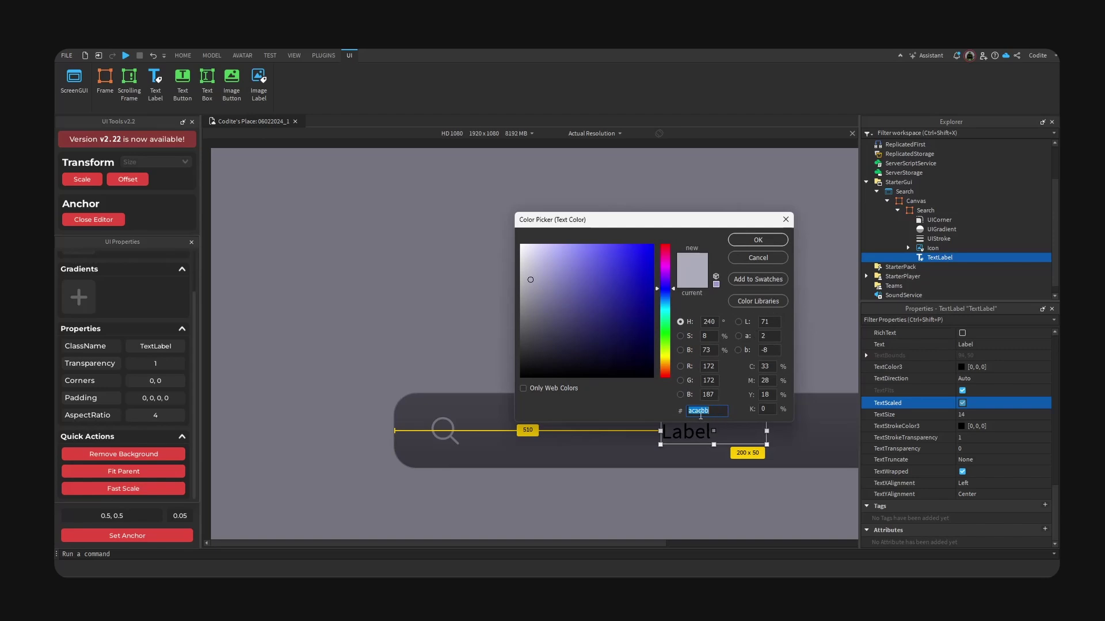
{"action": "left_click", "coordinate": [768, 262]}
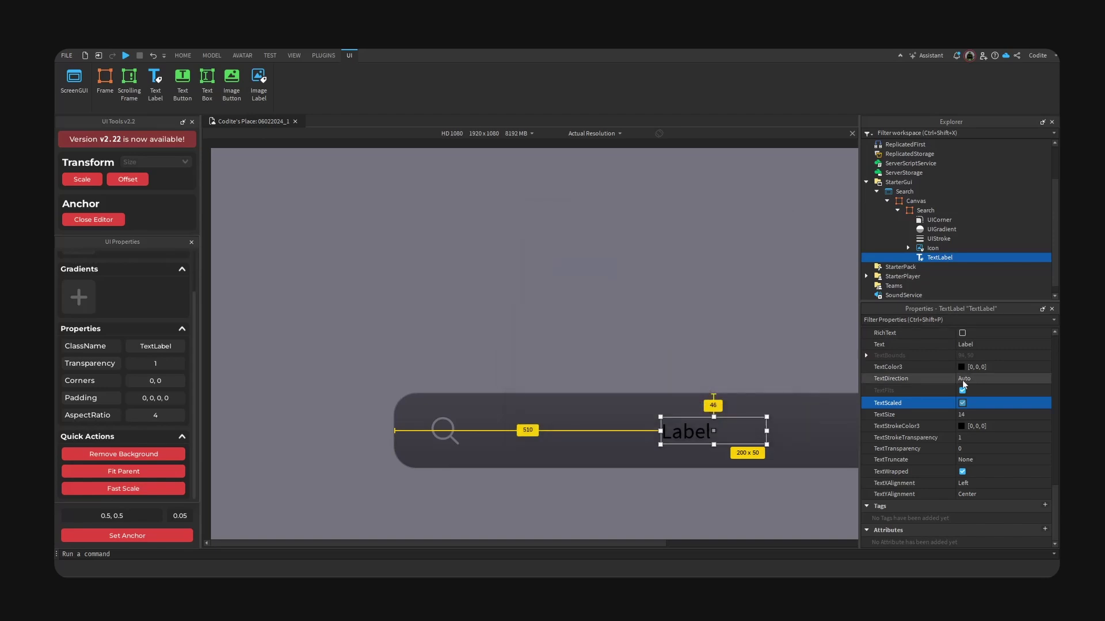
{"action": "scroll", "coordinate": [968, 489], "scroll_direction": "up", "scroll_amount": 5}
{"action": "left_click", "coordinate": [961, 504]}
{"action": "left_click_drag", "start_coordinate": [636, 388], "coordinate": [615, 388]}
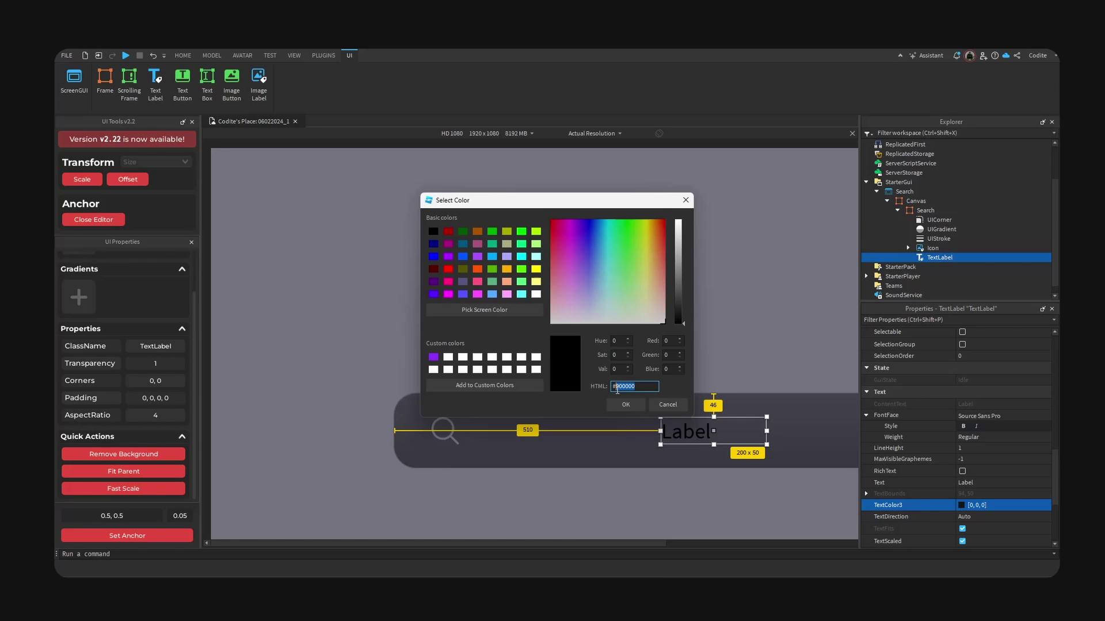
{"action": "type", "text": "acacbb"}
{"action": "left_click", "coordinate": [626, 404]}
Step: Replace the TextLabel's text with "Search any item..."
{"action": "double_click", "coordinate": [696, 432]}
{"action": "type", "text": "Sea"}
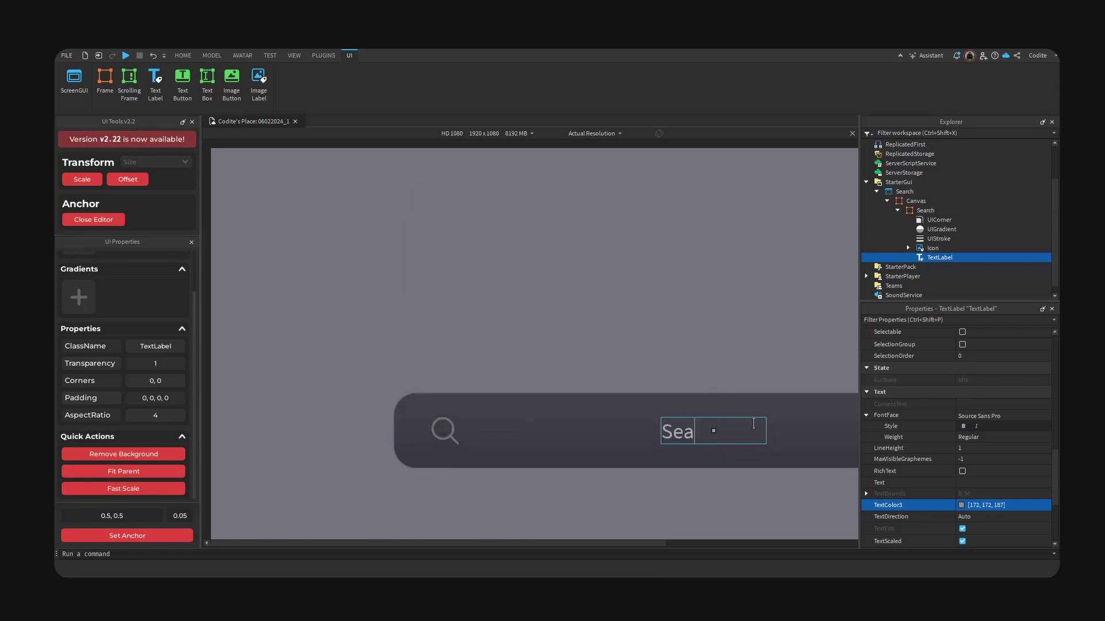
{"action": "type", "text": "rch any item..."}
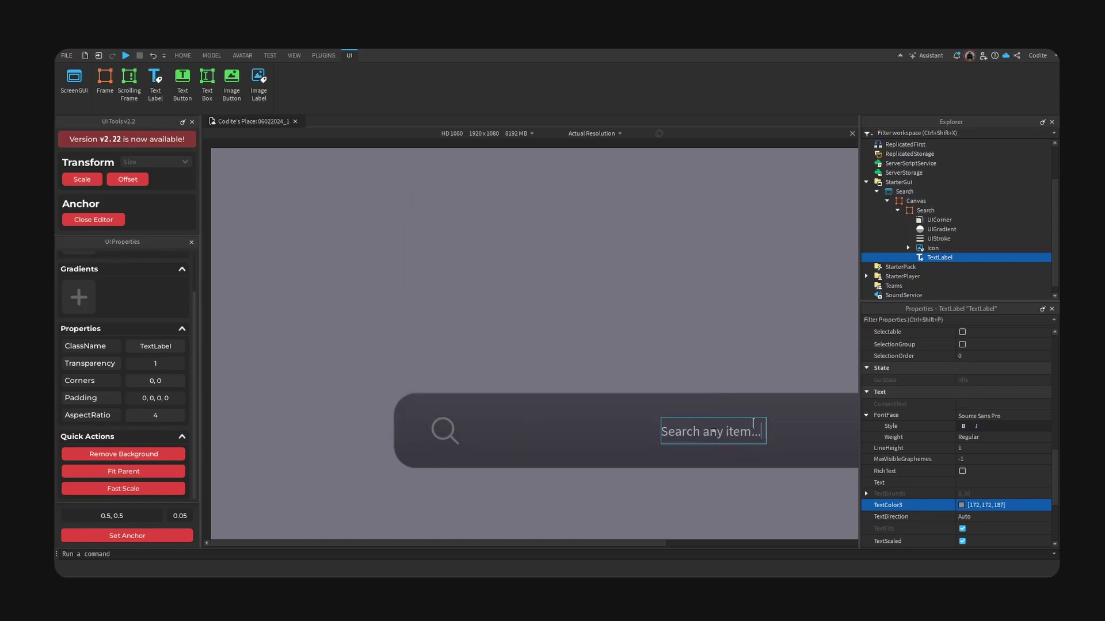
{"action": "key", "text": "Return"}
Step: Place the TextLabel beside the search icon, about 154 pixels from the bar's left edge, at about 275 by 50 pixels
{"action": "left_click_drag", "start_coordinate": [766, 431], "coordinate": [575, 433]}
{"action": "left_click", "coordinate": [711, 424]}
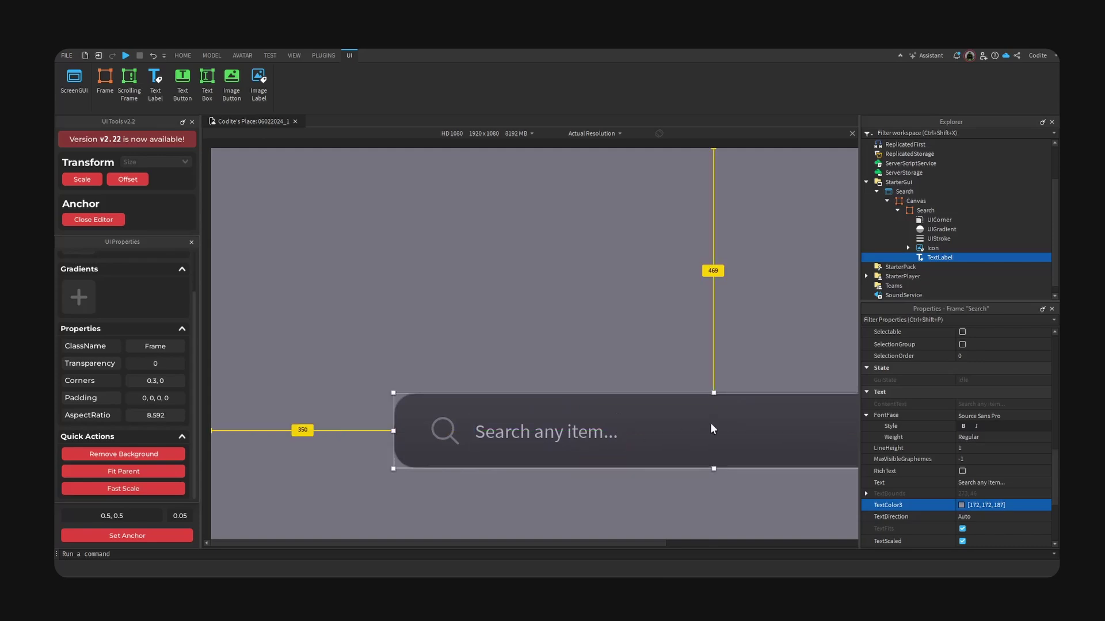
{"action": "left_click", "coordinate": [572, 437]}
Step: Add a UIStroke to the "Search any item..." TextLabel and select it
{"action": "left_click", "coordinate": [948, 258]}
{"action": "left_click", "coordinate": [959, 258]}
{"action": "type", "text": "stro"}
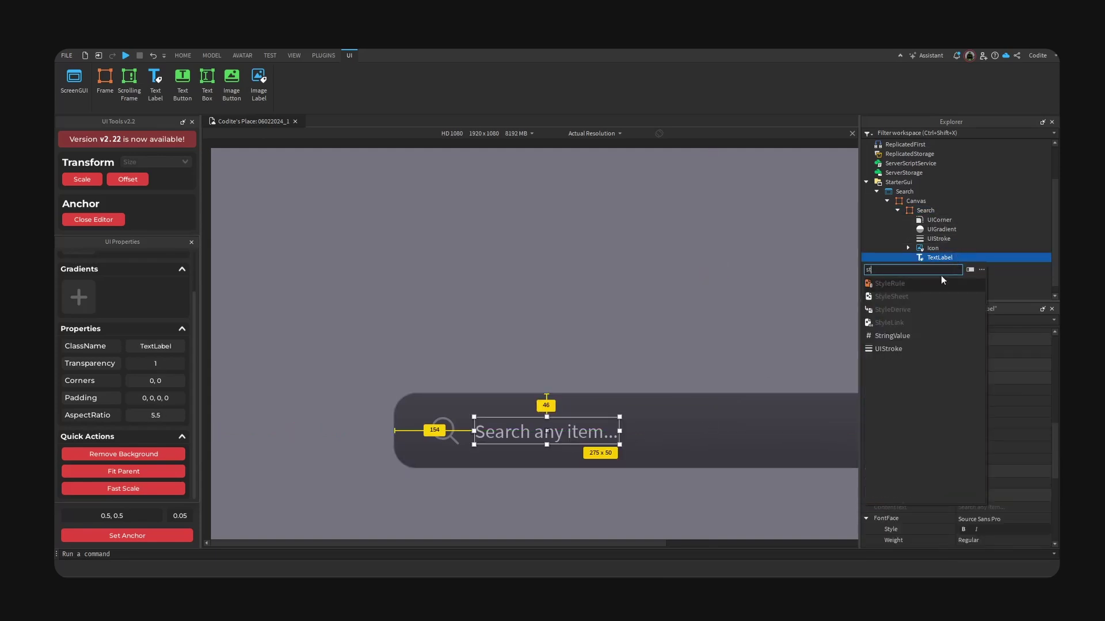
{"action": "left_click", "coordinate": [932, 296]}
{"action": "left_click", "coordinate": [950, 269]}
{"action": "left_click", "coordinate": [603, 136]}
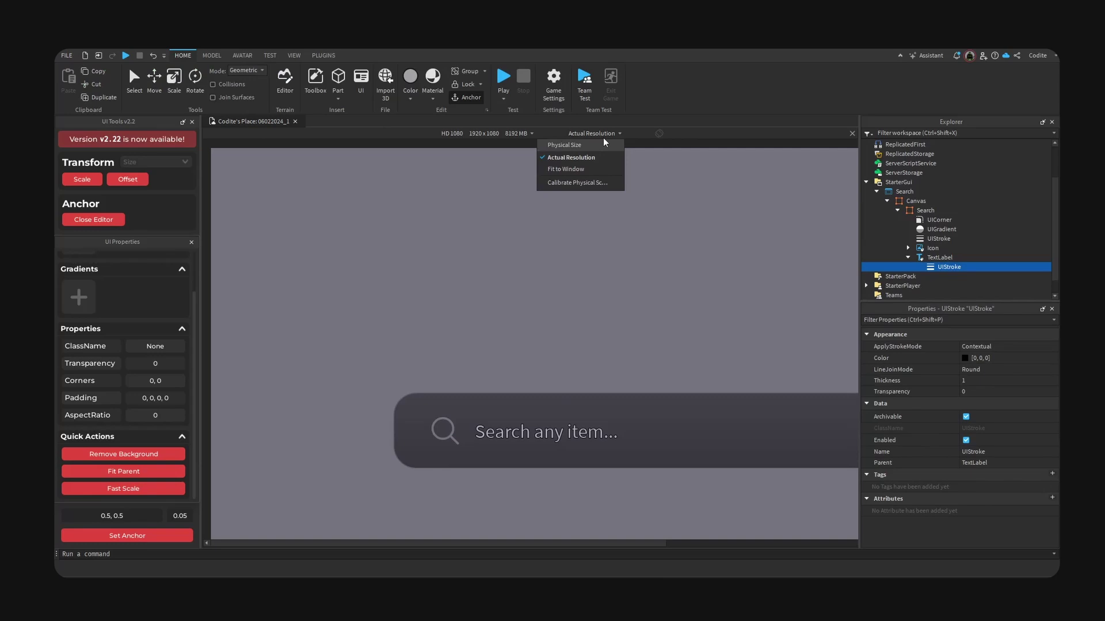
{"action": "left_click", "coordinate": [603, 137]}
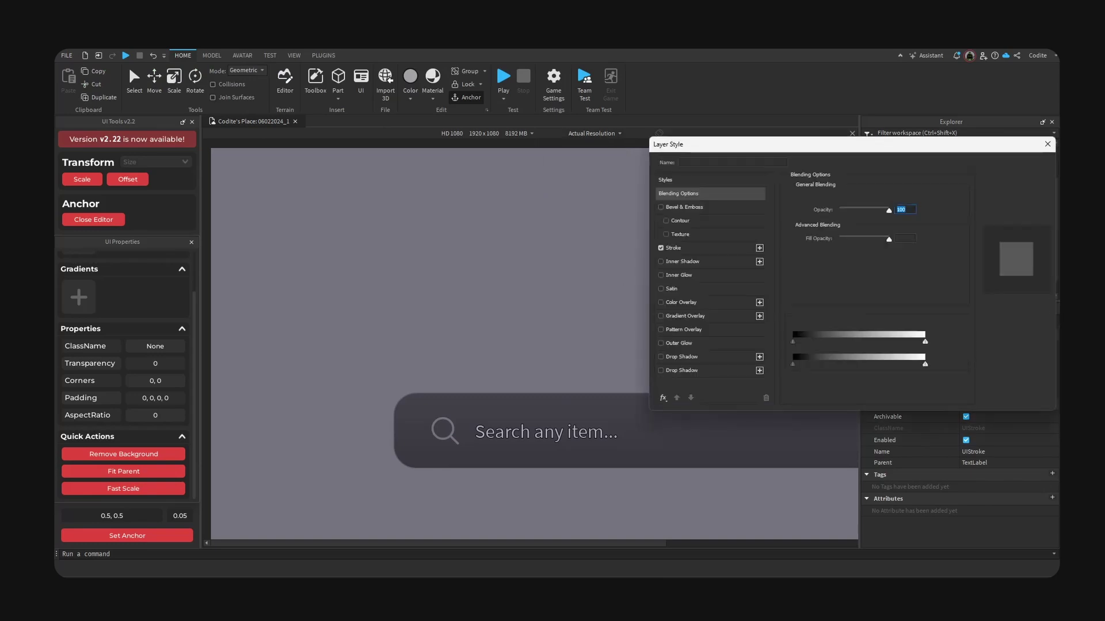
Step: Copy the text's stroke colour 32323c from Photoshop's Layer Style and apply it as the TextLabel's UIStroke colour
{"action": "left_click", "coordinate": [682, 251]}
{"action": "left_click", "coordinate": [809, 276]}
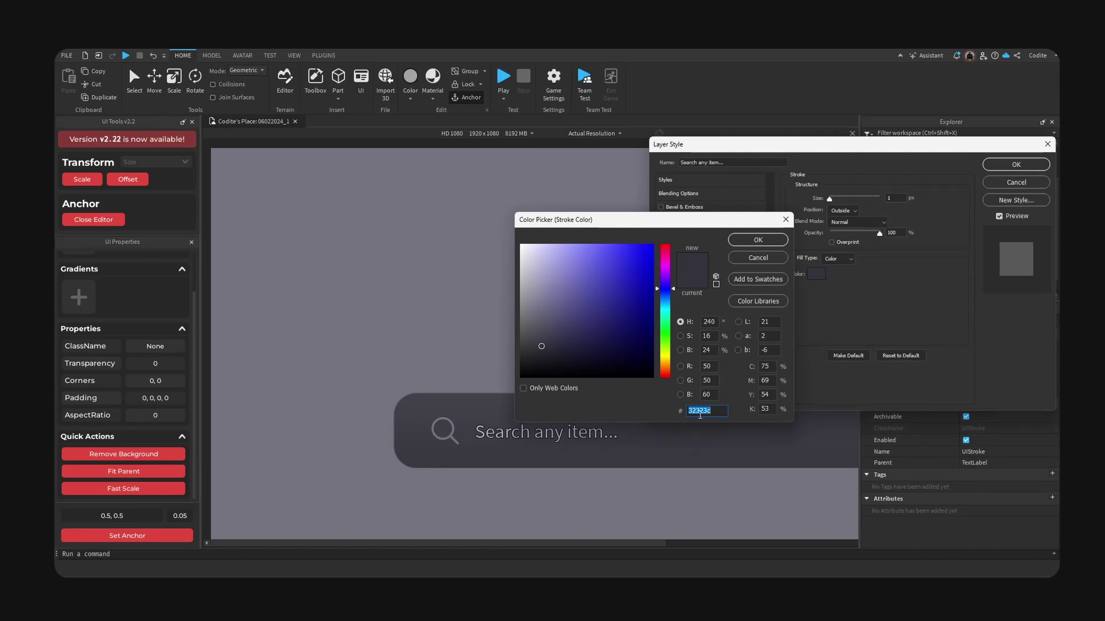
{"action": "left_click", "coordinate": [763, 261]}
{"action": "left_click", "coordinate": [997, 186]}
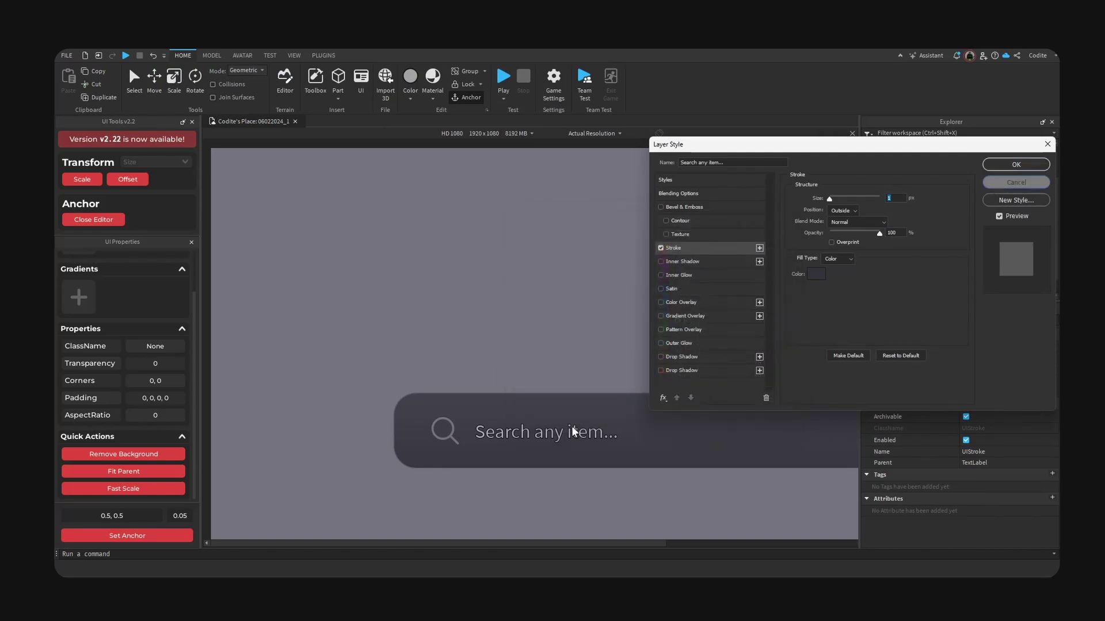
{"action": "left_click", "coordinate": [966, 357]}
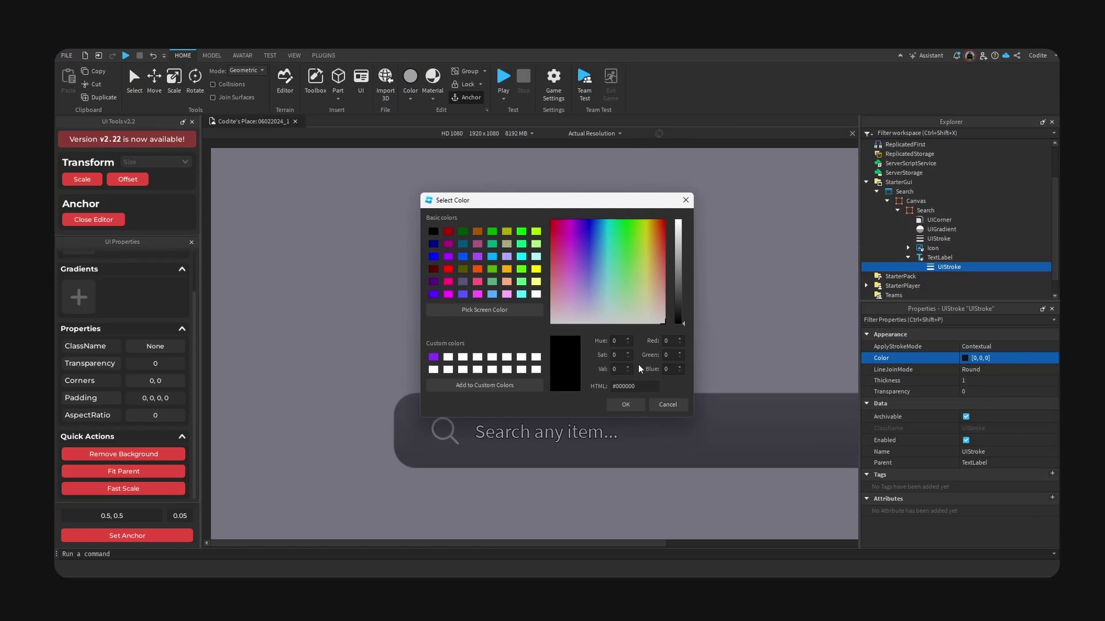
{"action": "left_click_drag", "start_coordinate": [640, 386], "coordinate": [620, 388]}
{"action": "type", "text": "32323C"}
{"action": "left_click", "coordinate": [626, 404]}
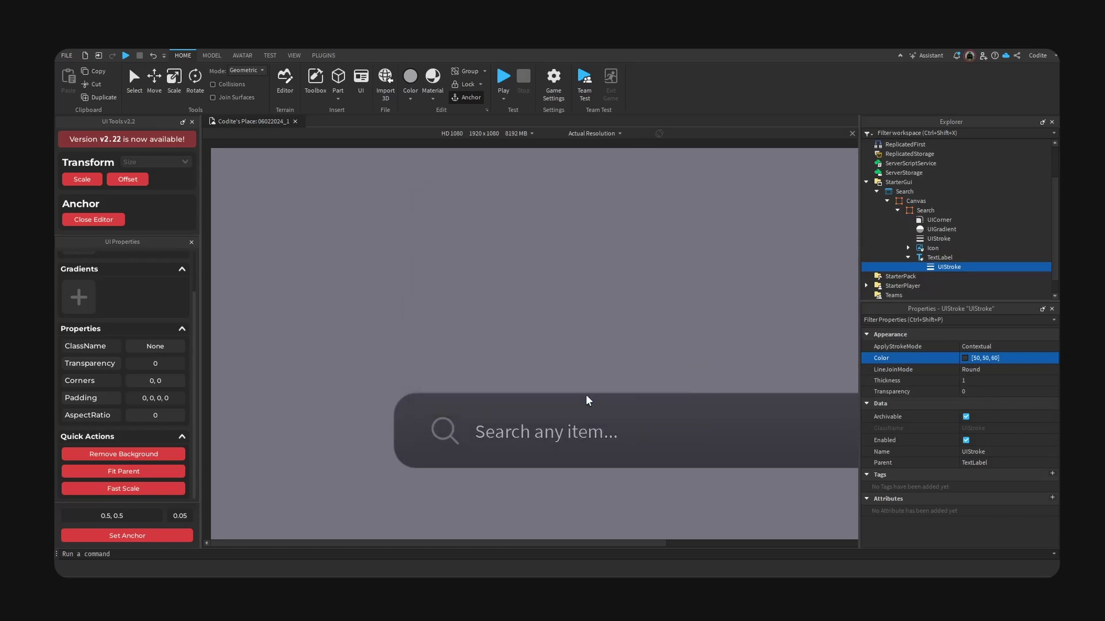
Step: Set the text UIStroke's thickness to 1.2 and display the emulated screen as Fit to Window
{"action": "left_click", "coordinate": [992, 385]}
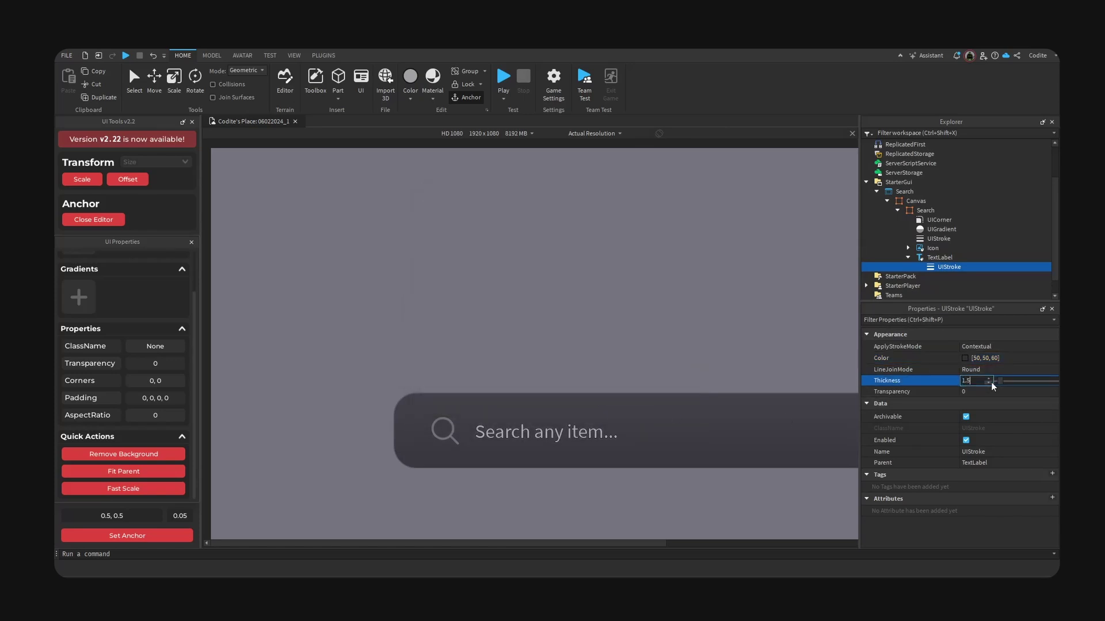
{"action": "key", "text": "Return"}
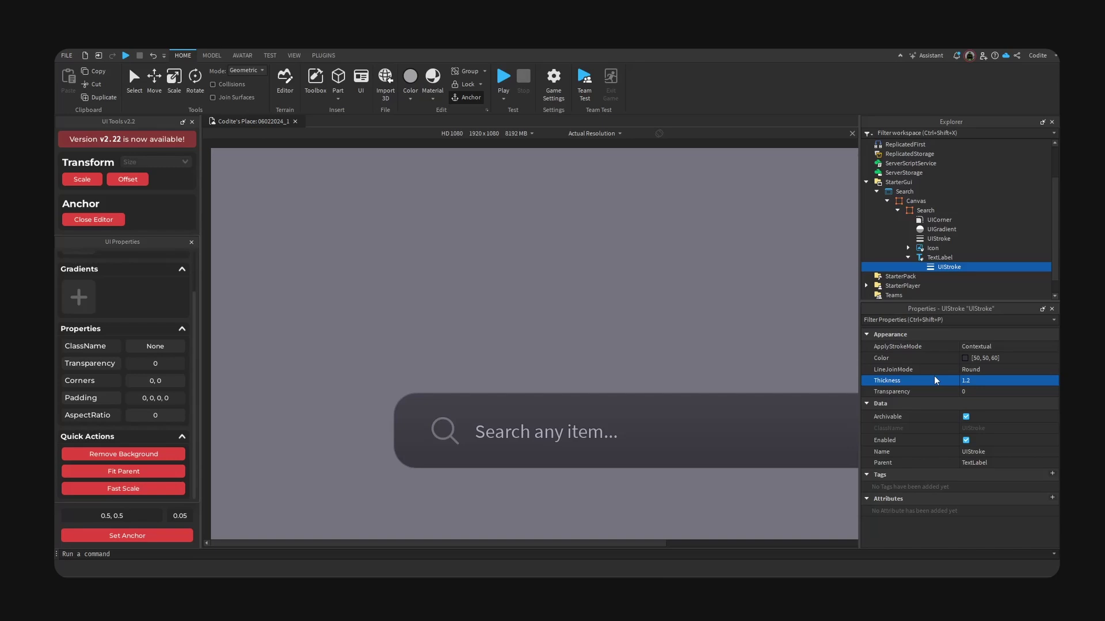
{"action": "left_click", "coordinate": [593, 133]}
{"action": "left_click", "coordinate": [581, 156]}
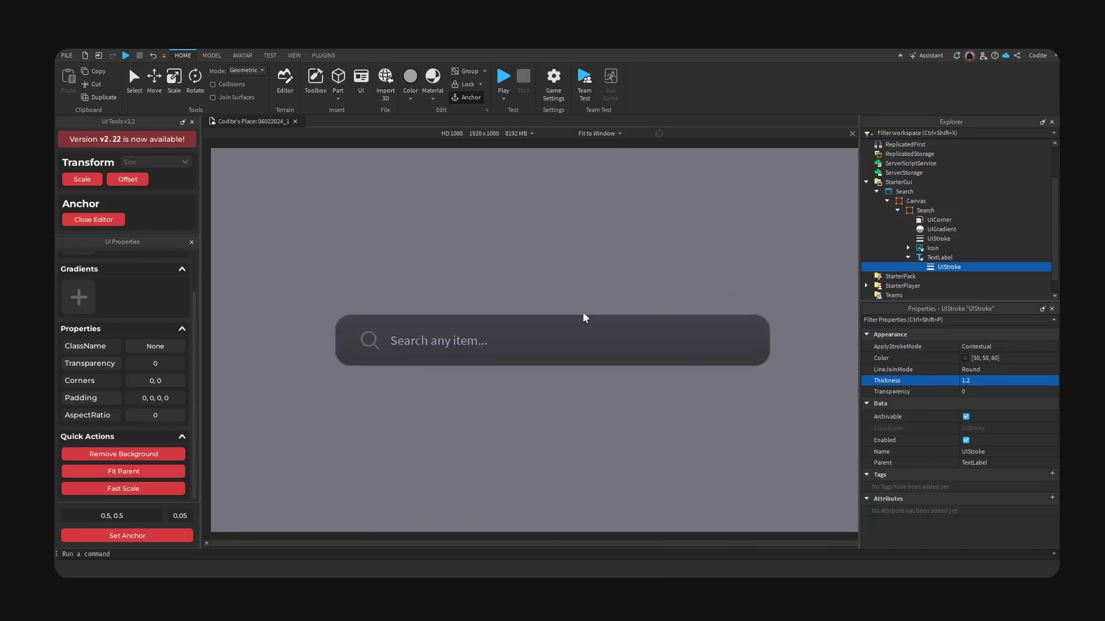
Step: Insert a new Frame inside the Search frame and centre it with an anchor of 0.5, 0.5
{"action": "left_click", "coordinate": [557, 470]}
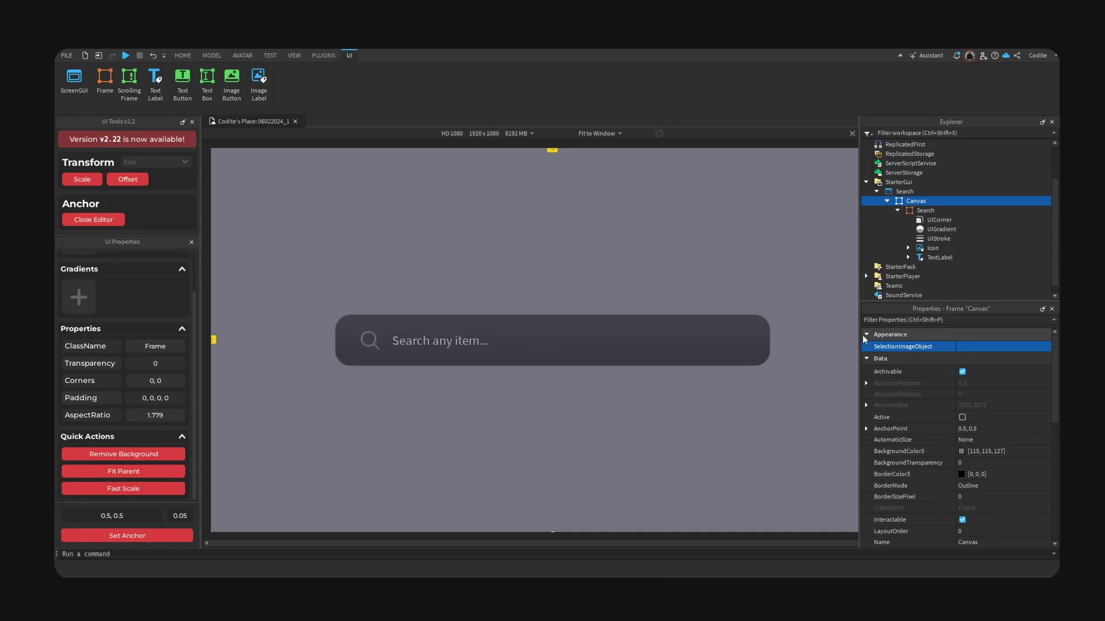
{"action": "left_click", "coordinate": [931, 212]}
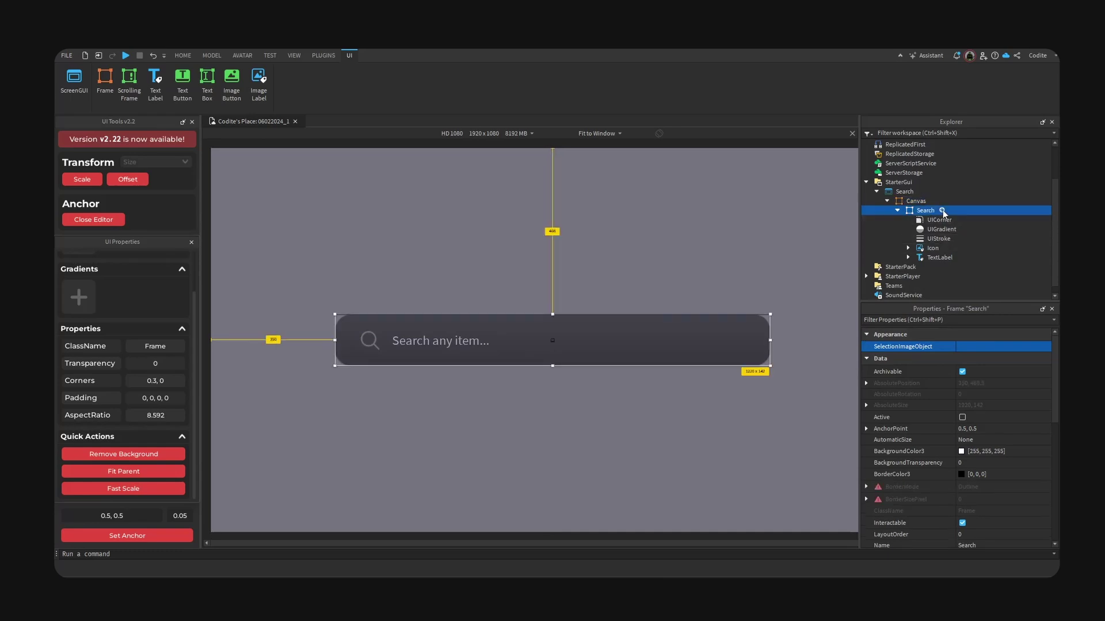
{"action": "left_click", "coordinate": [942, 210]}
{"action": "type", "text": "frame"}
{"action": "key", "text": "Return"}
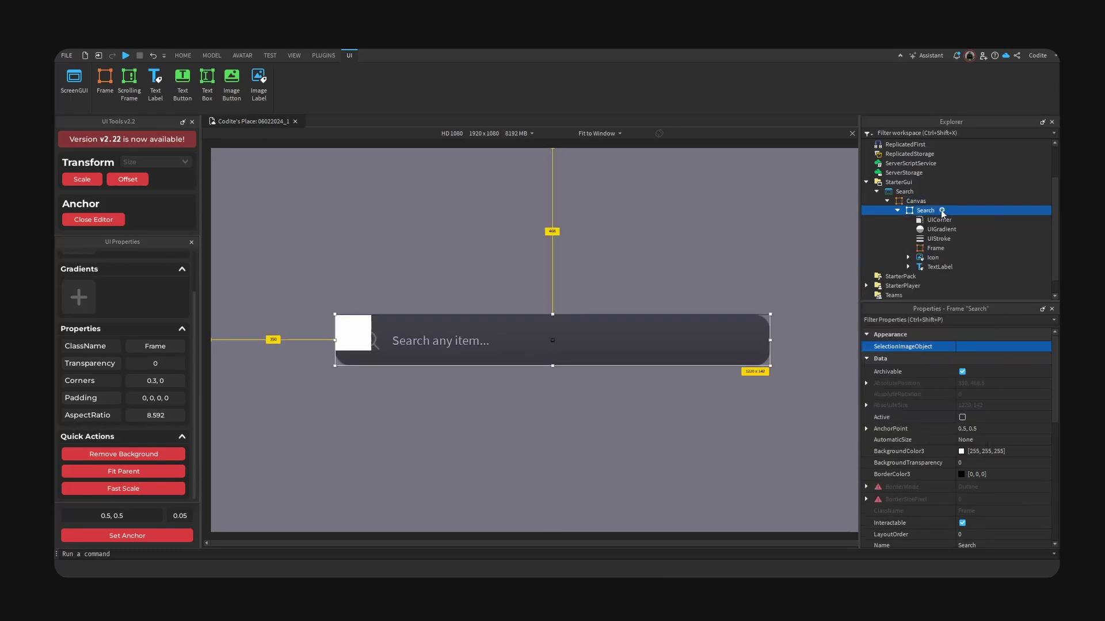
{"action": "left_click", "coordinate": [934, 250]}
{"action": "left_click", "coordinate": [119, 540]}
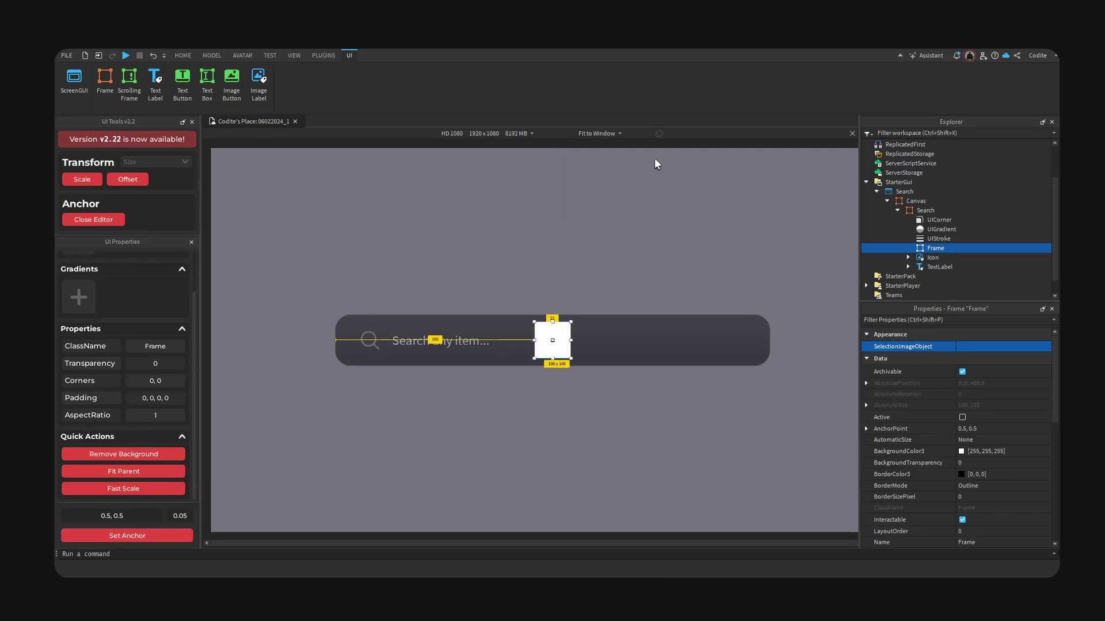
Step: Set the new Frame's size to offsets of 107 on X and 63 on Y
{"action": "left_click", "coordinate": [934, 248]}
{"action": "key", "text": "Escape"}
{"action": "scroll", "coordinate": [990, 502], "scroll_direction": "down", "scroll_amount": 5}
{"action": "left_click", "coordinate": [867, 414]}
{"action": "left_click", "coordinate": [1012, 425]}
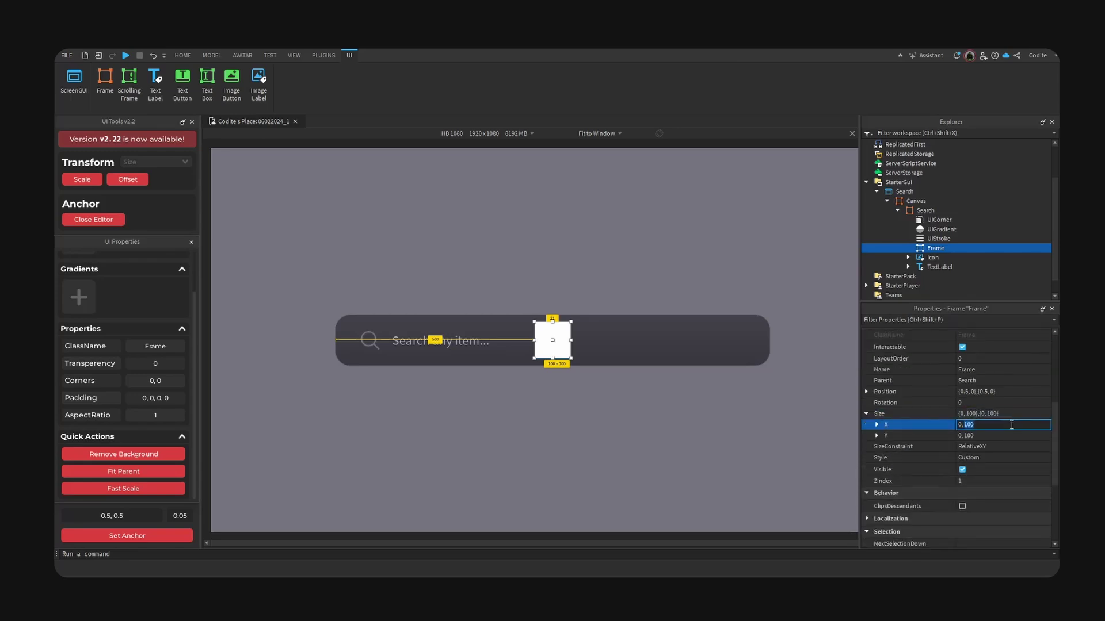
{"action": "key", "text": "Return"}
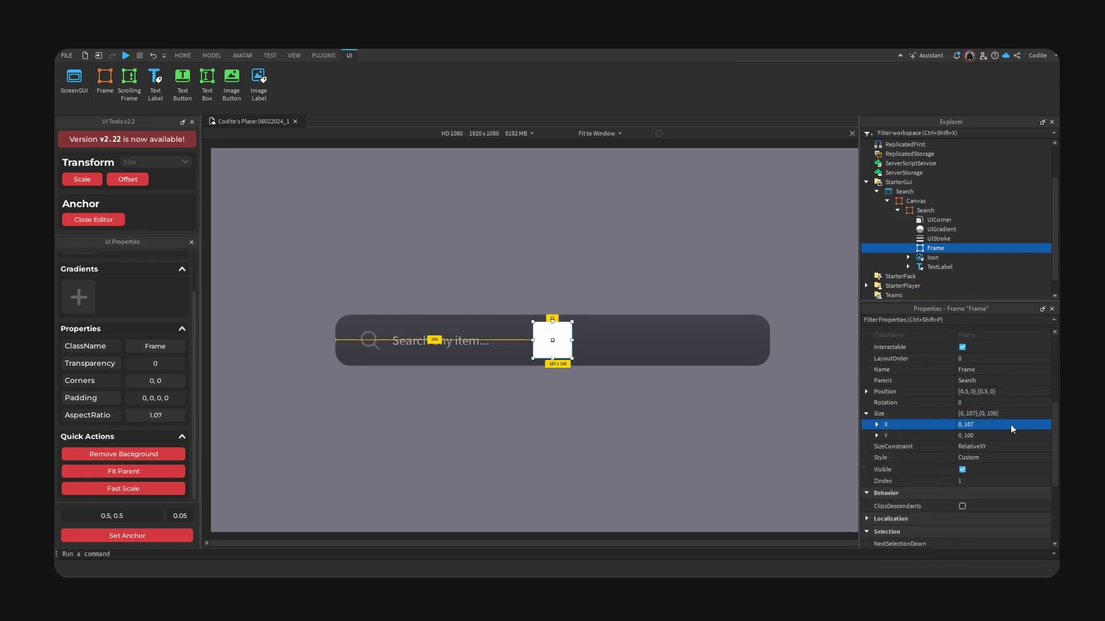
{"action": "double_click", "coordinate": [1004, 435]}
{"action": "type", "text": "63"}
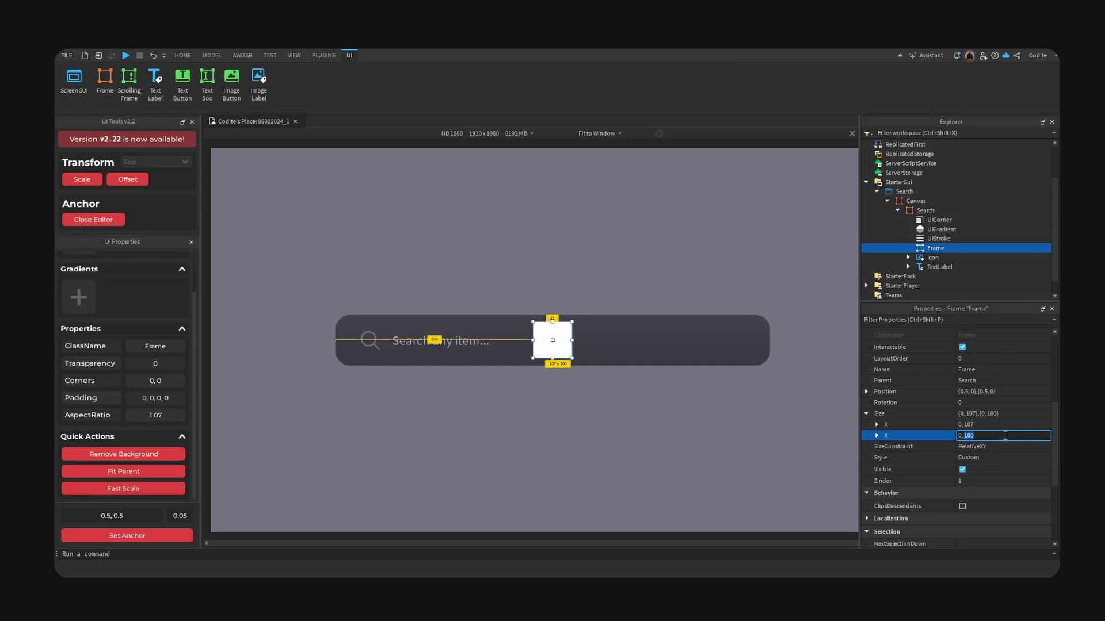
{"action": "key", "text": "Return"}
Step: Add a UICorner to the small Frame and select it
{"action": "left_click", "coordinate": [954, 249]}
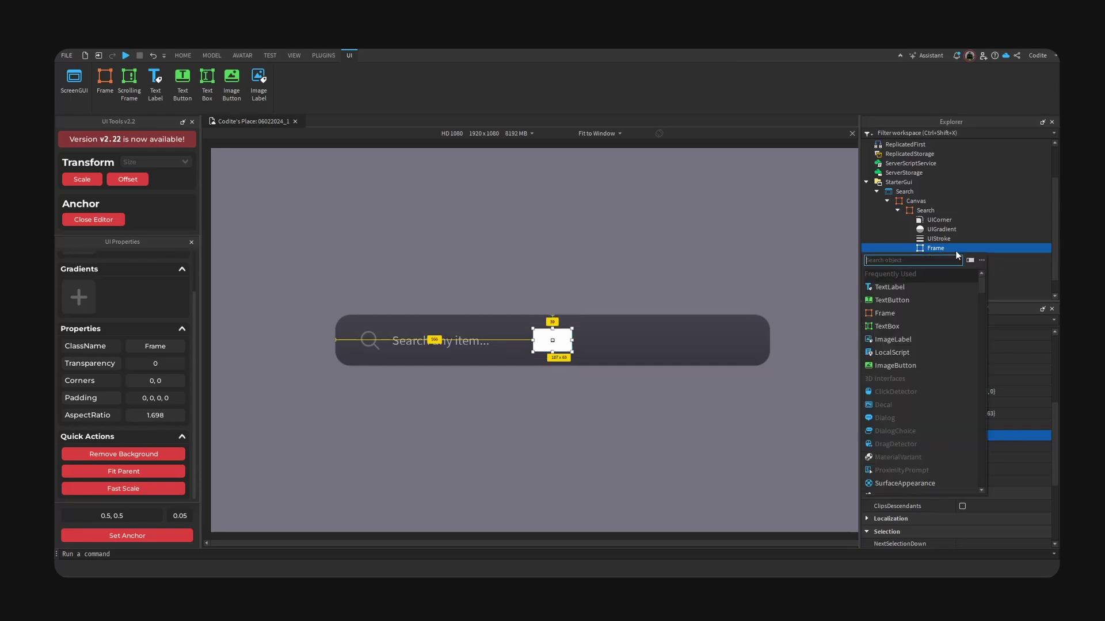
{"action": "type", "text": "corn"}
{"action": "key", "text": "Return"}
{"action": "left_click", "coordinate": [990, 258]}
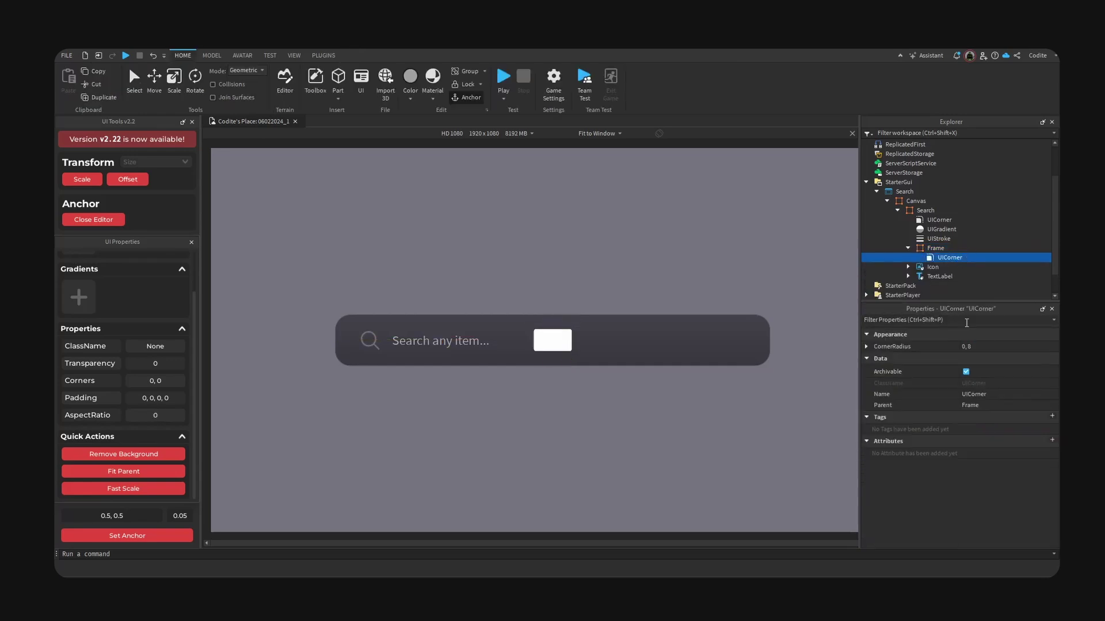
Step: Set the small Frame's corner radius to a scale of 0.1 and an offset of 0
{"action": "left_click", "coordinate": [866, 347]}
{"action": "left_click", "coordinate": [1009, 358]}
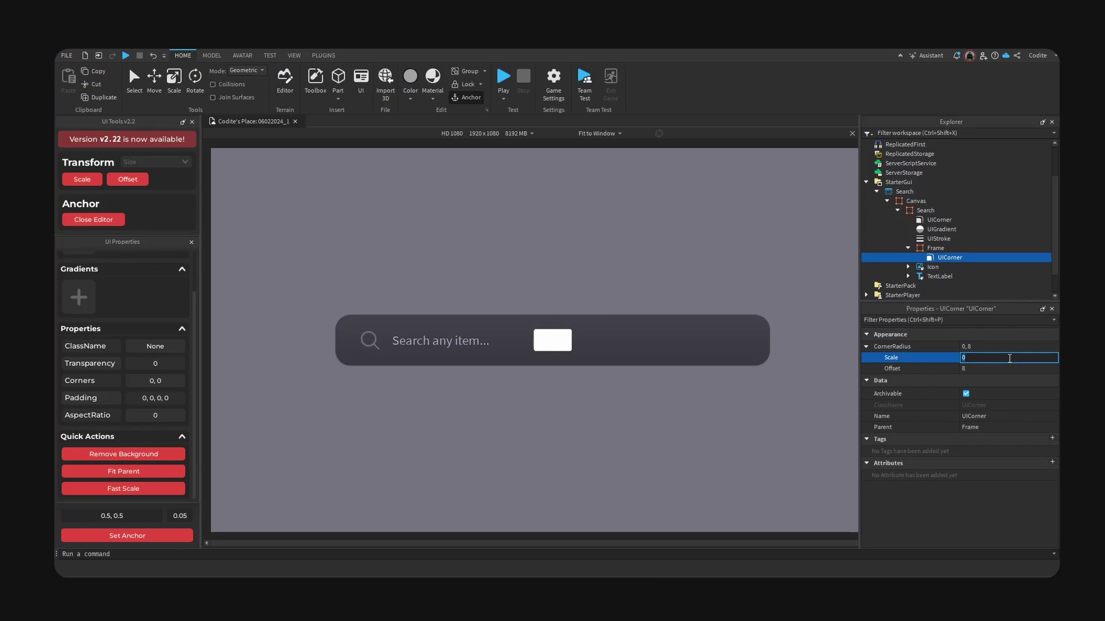
{"action": "type", "text": "0.1"}
{"action": "key", "text": "Return"}
{"action": "left_click", "coordinate": [996, 367]}
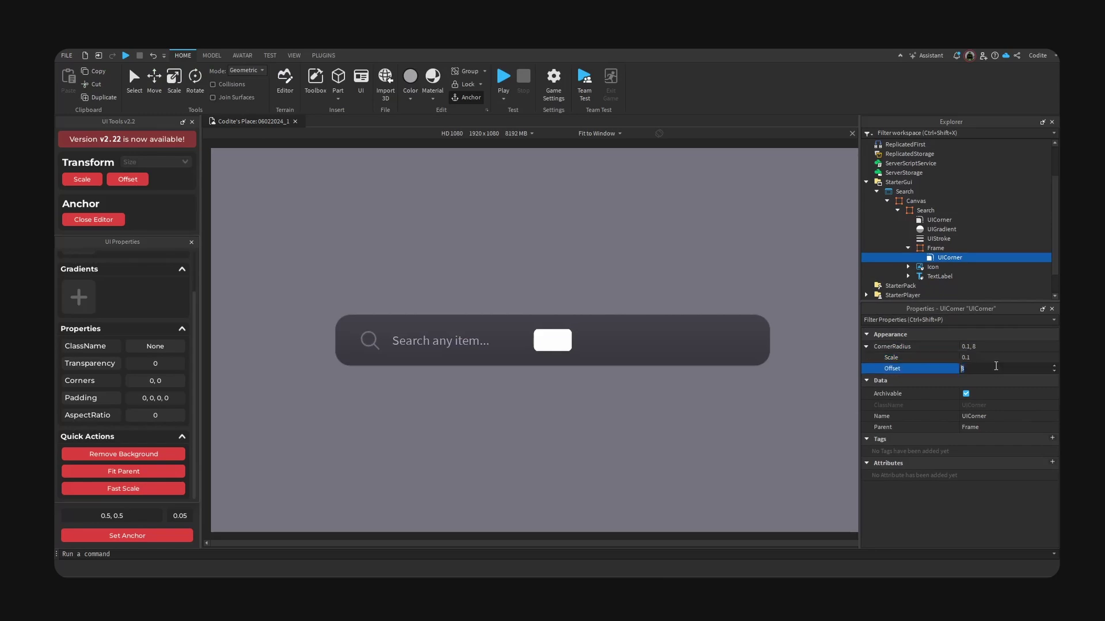
{"action": "type", "text": "0"}
{"action": "key", "text": "Return"}
Step: Try corner radius scales of 0.2 and 0.3 on the small Frame, and settle on 0.25
{"action": "left_click", "coordinate": [1001, 358]}
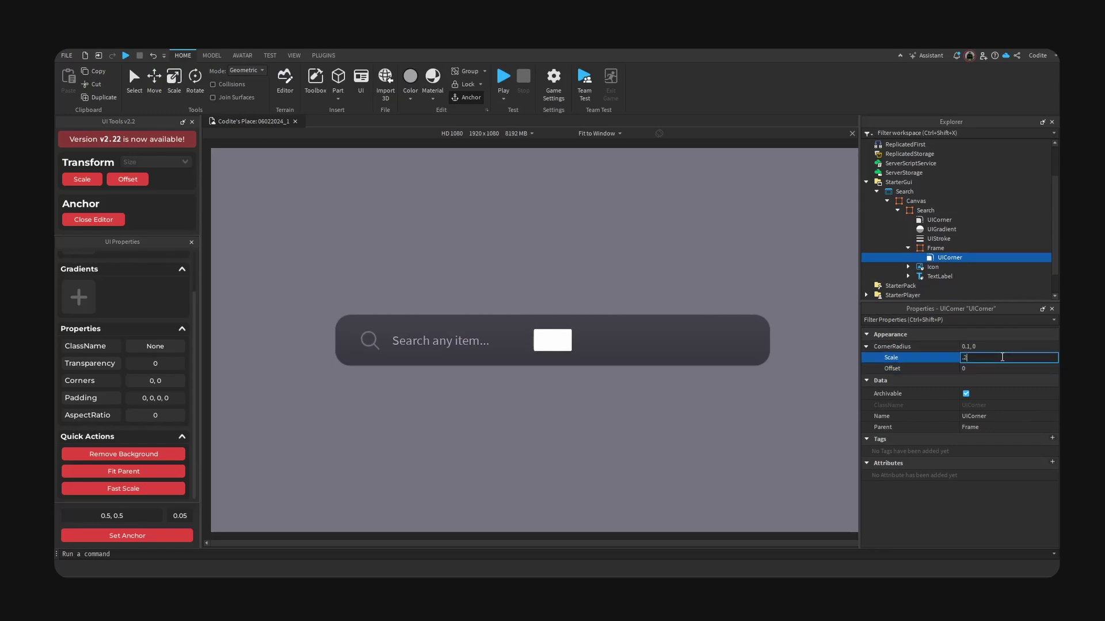
{"action": "type", "text": ".2"}
{"action": "key", "text": "Return"}
{"action": "type", "text": ".3"}
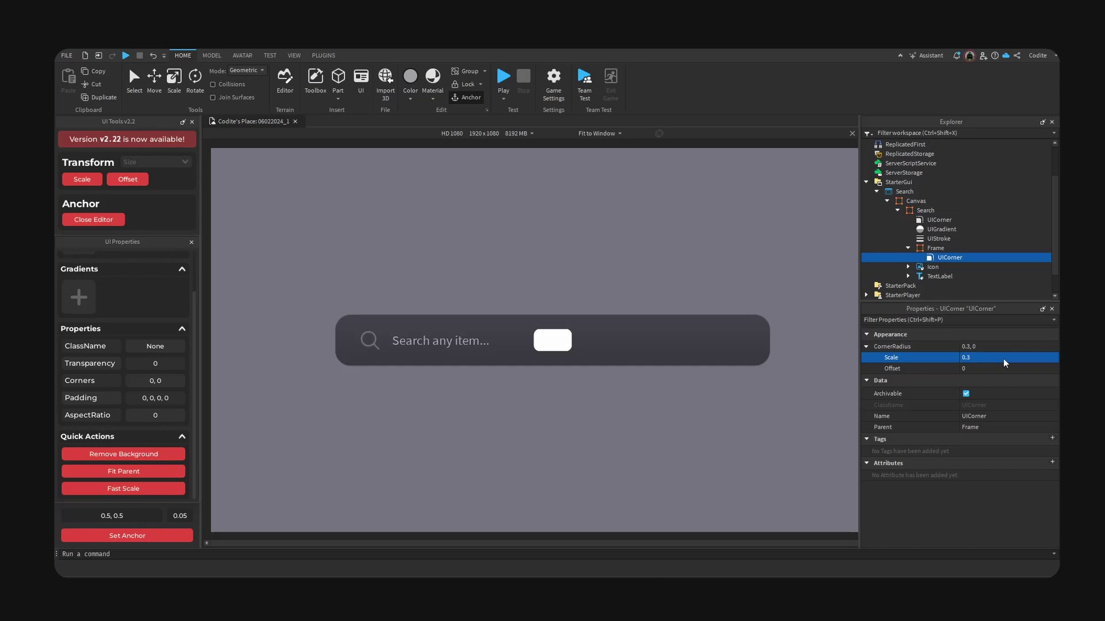
{"action": "key", "text": "Return"}
{"action": "type", "text": ".25"}
{"action": "key", "text": "Return"}
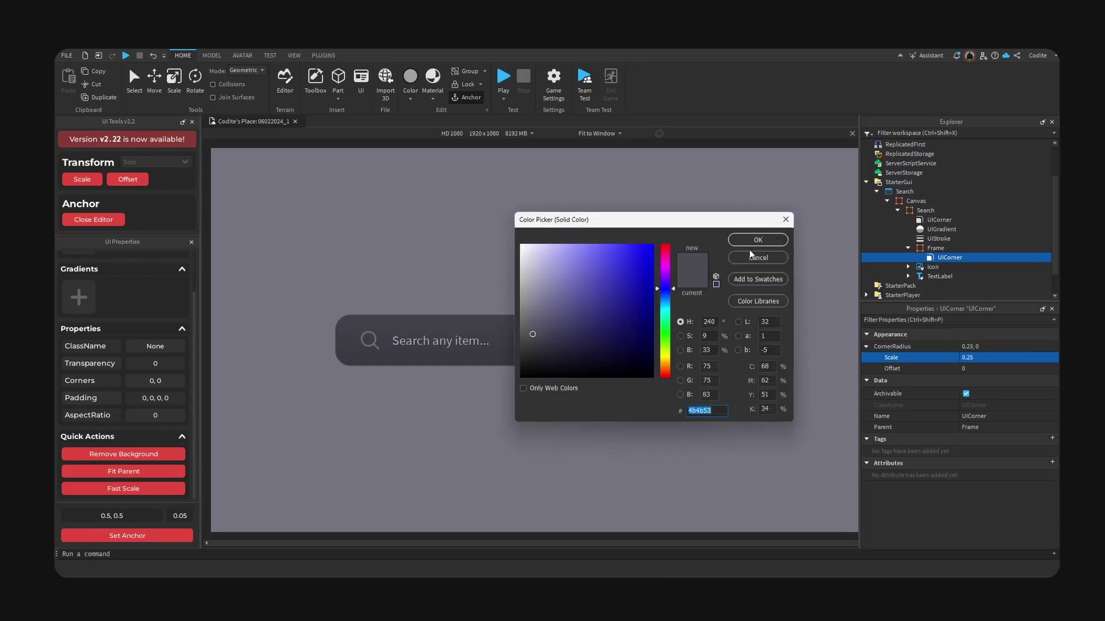
Step: Take the key label's fill colour 4b4b53 from Photoshop's Color Picker and apply it as the small Frame's background colour
{"action": "left_click_drag", "start_coordinate": [695, 223], "coordinate": [797, 198]}
{"action": "left_click", "coordinate": [844, 228]}
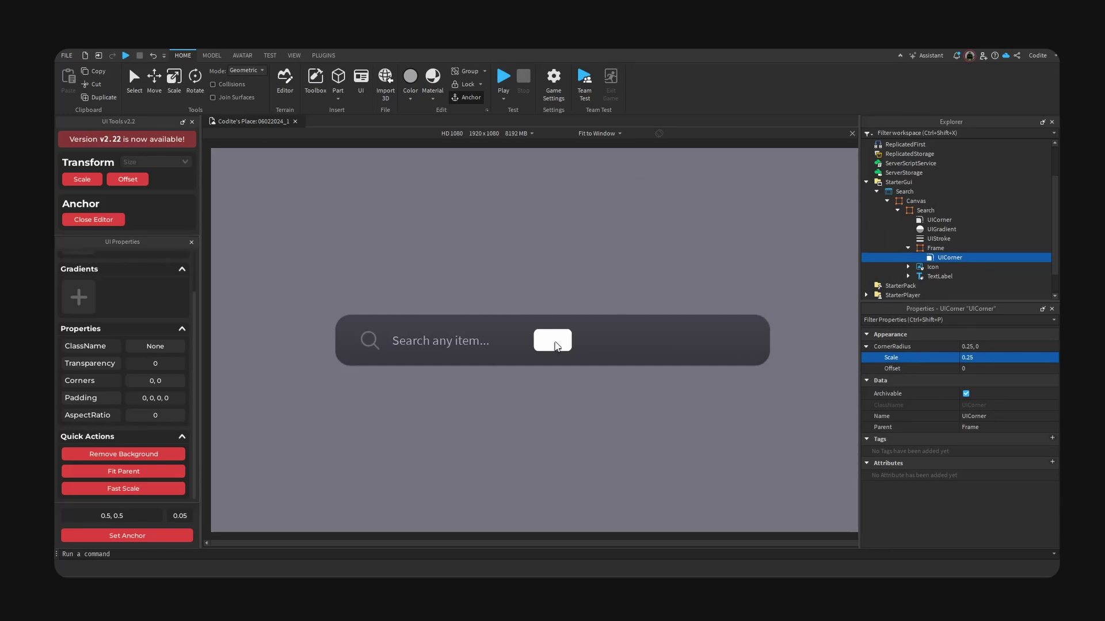
{"action": "left_click", "coordinate": [552, 340]}
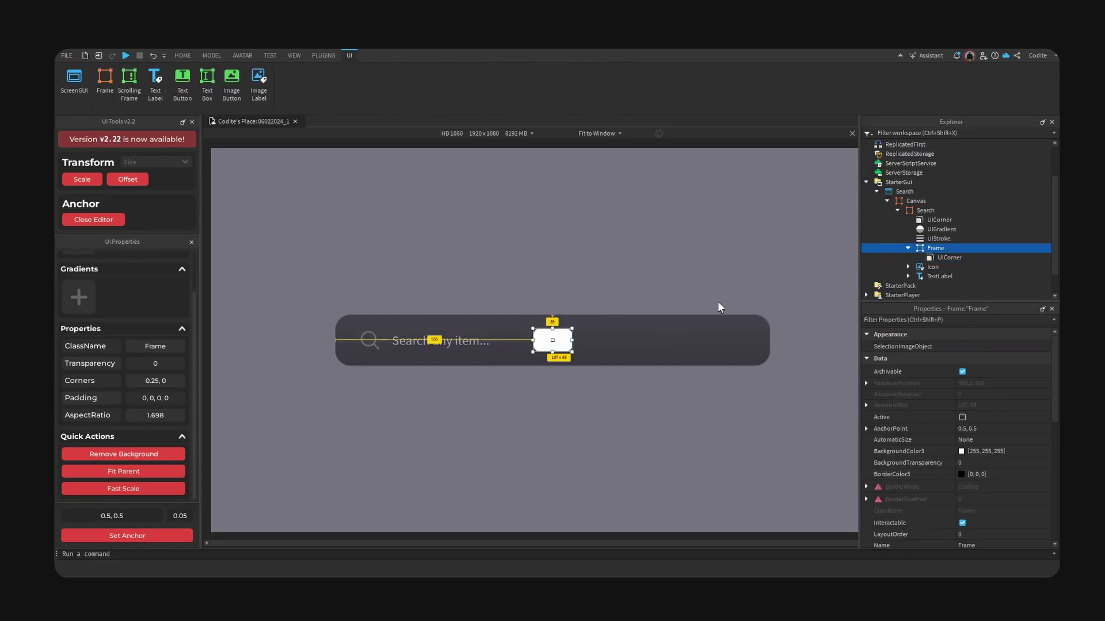
{"action": "left_click", "coordinate": [963, 450]}
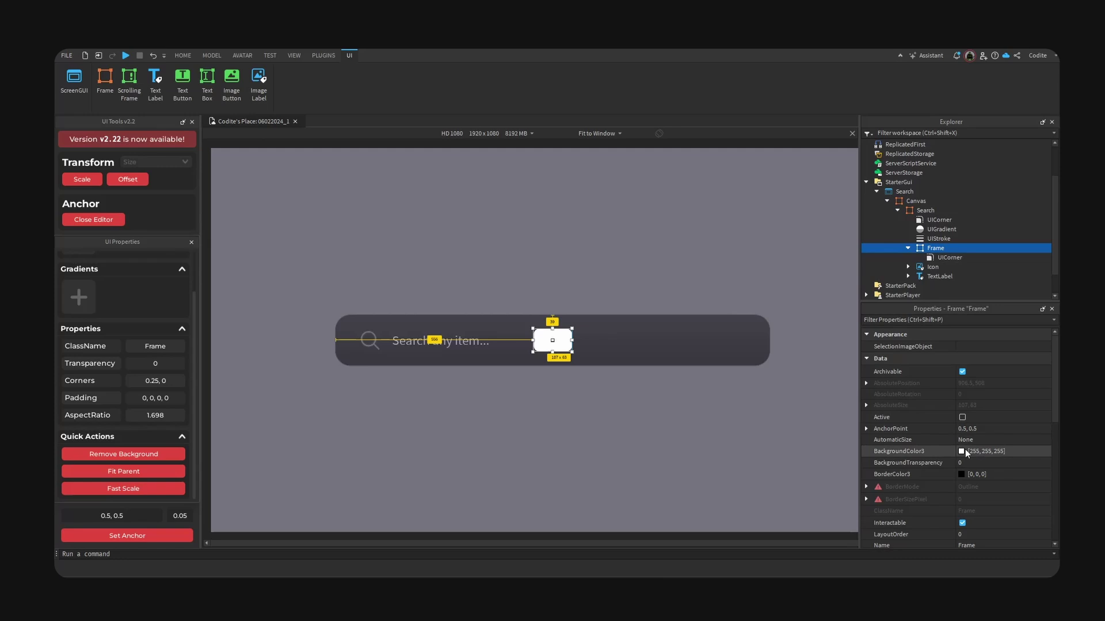
{"action": "left_click", "coordinate": [963, 451]}
{"action": "left_click_drag", "start_coordinate": [626, 213], "coordinate": [859, 221]}
{"action": "left_click_drag", "start_coordinate": [863, 394], "coordinate": [844, 396]}
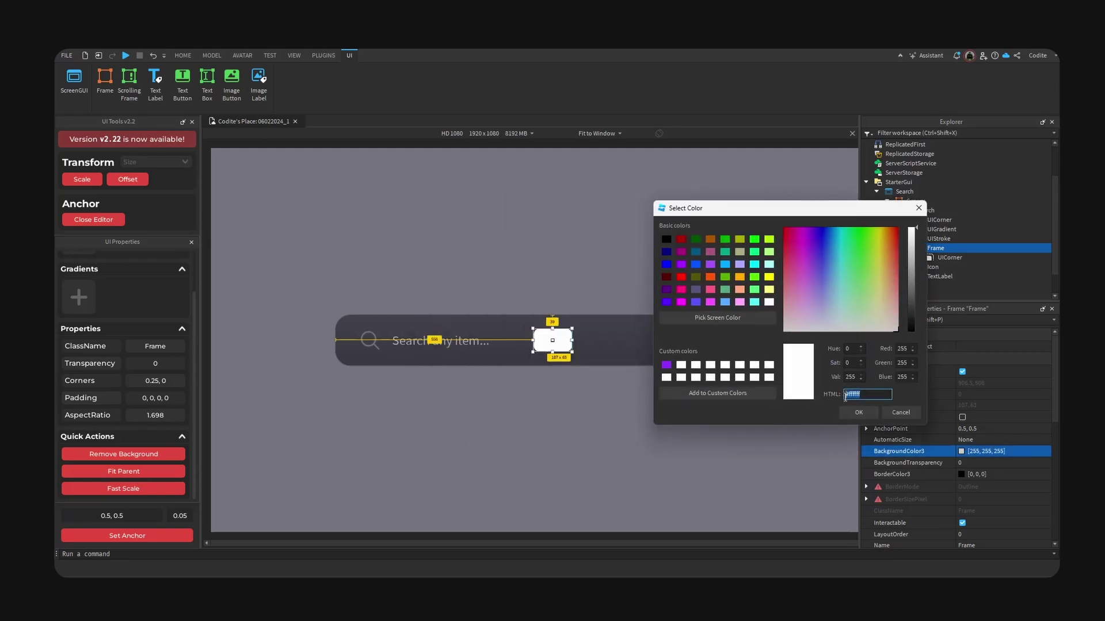
{"action": "type", "text": "#4b4b53"}
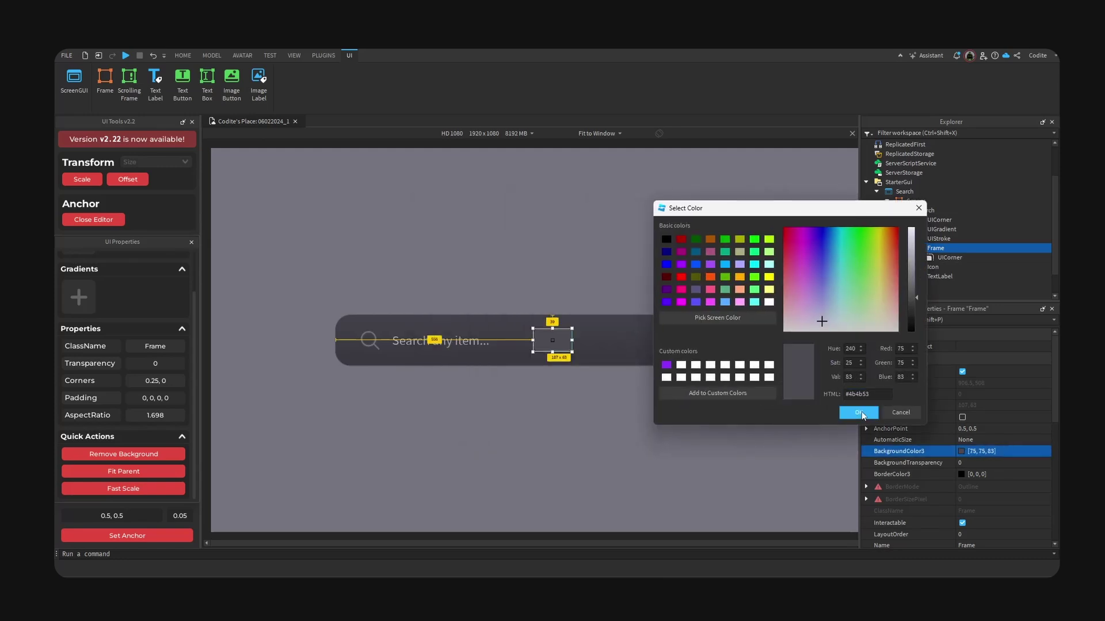
{"action": "left_click", "coordinate": [861, 412]}
Step: Paste a copy of the "Search any item..." TextLabel into the small Frame and set its TextXAlignment to Center
{"action": "left_click", "coordinate": [469, 341]}
{"action": "key", "text": "ctrl+c"}
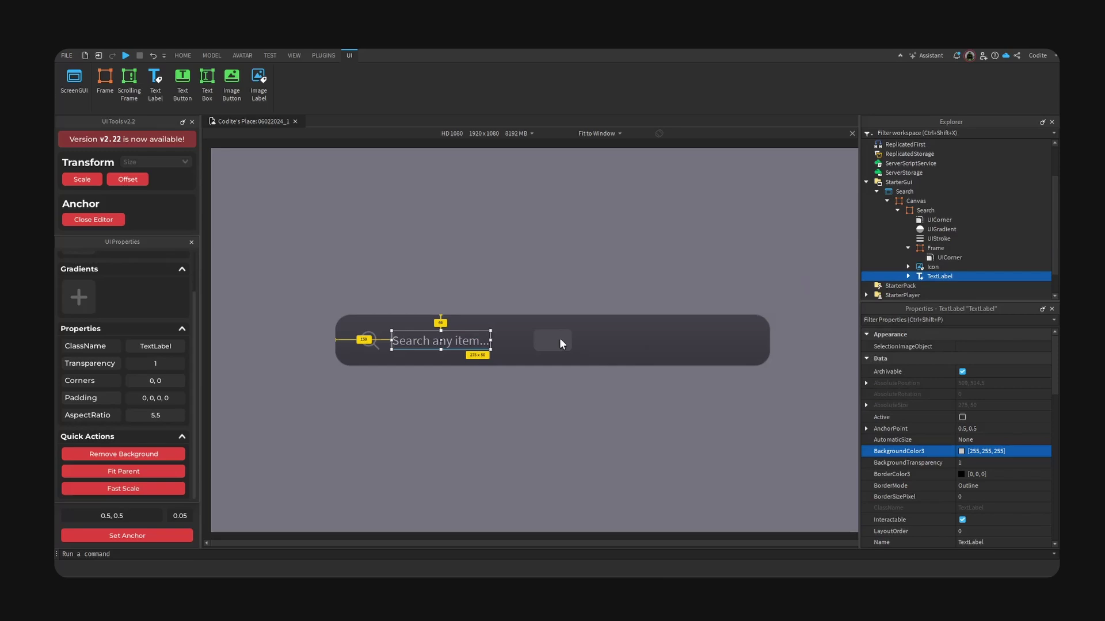
{"action": "left_click", "coordinate": [559, 337]}
{"action": "key", "text": "ctrl+shift+v"}
{"action": "left_click_drag", "start_coordinate": [575, 345], "coordinate": [591, 346]}
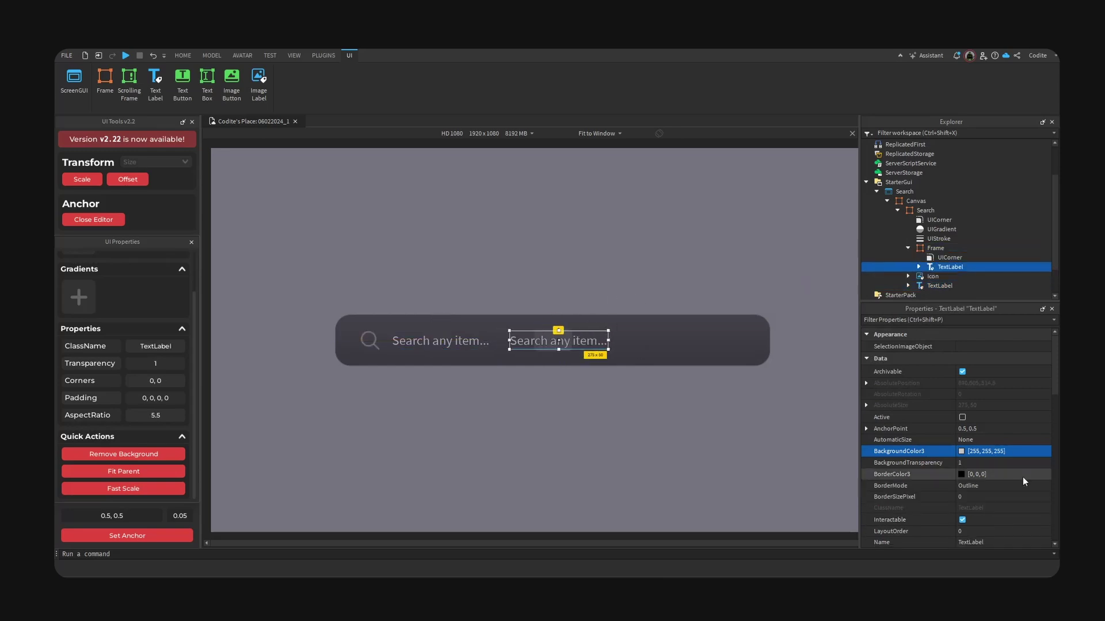
{"action": "scroll", "coordinate": [1011, 461], "scroll_direction": "down", "scroll_amount": 10}
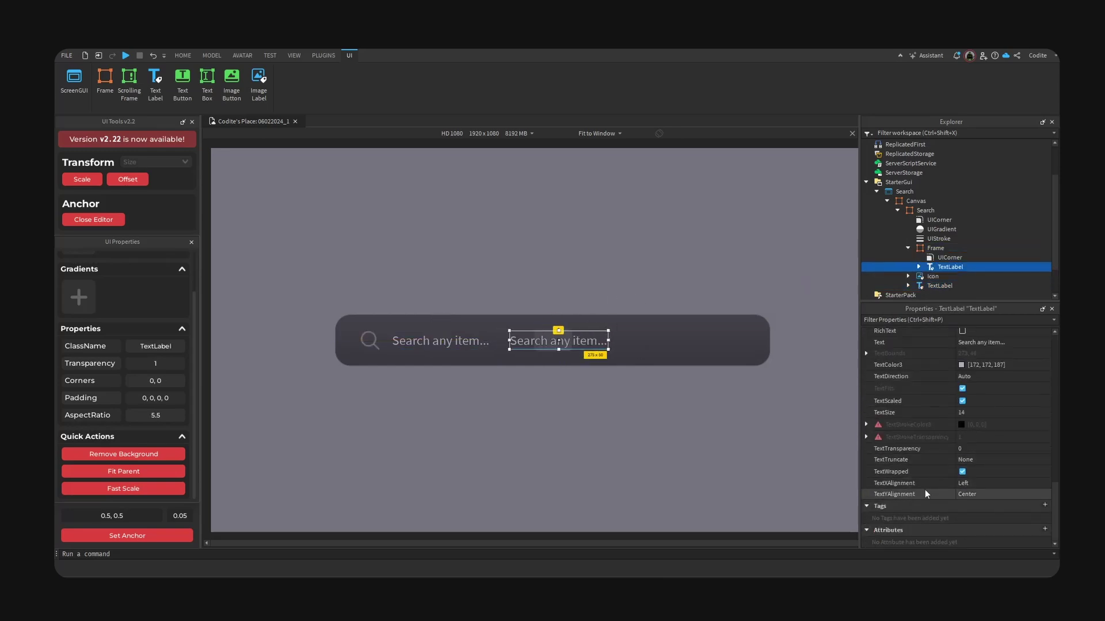
{"action": "left_click", "coordinate": [978, 483]}
{"action": "left_click", "coordinate": [981, 509]}
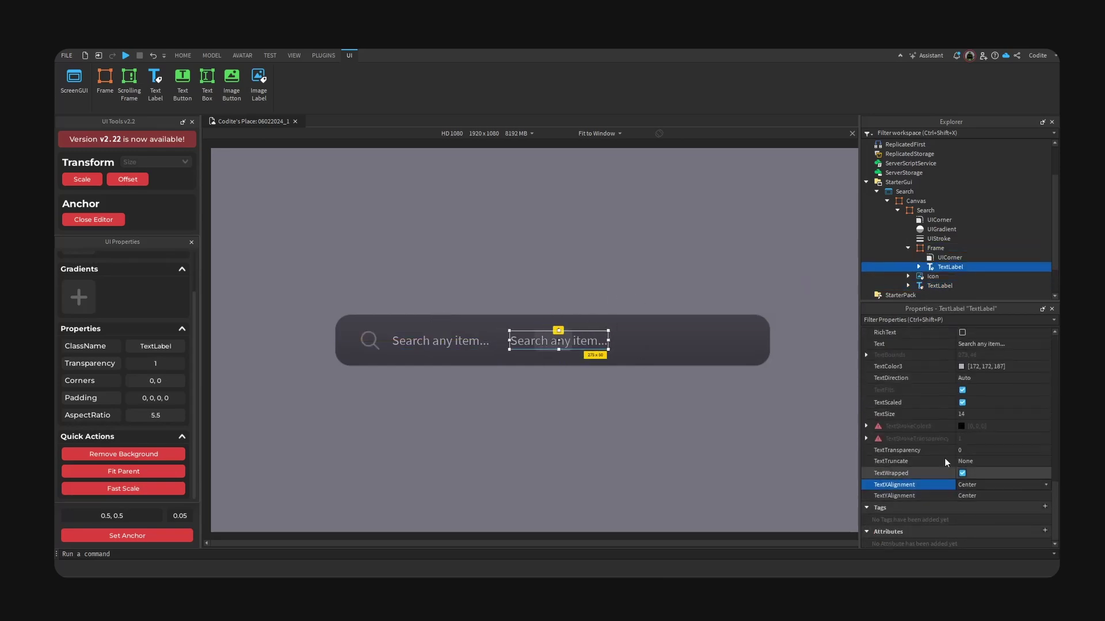
Step: Replace the copied label's text with "CTRL" and shrink the label to about 84 by 38 pixels inside the small Frame
{"action": "double_click", "coordinate": [548, 340]}
{"action": "type", "text": "CTRL"}
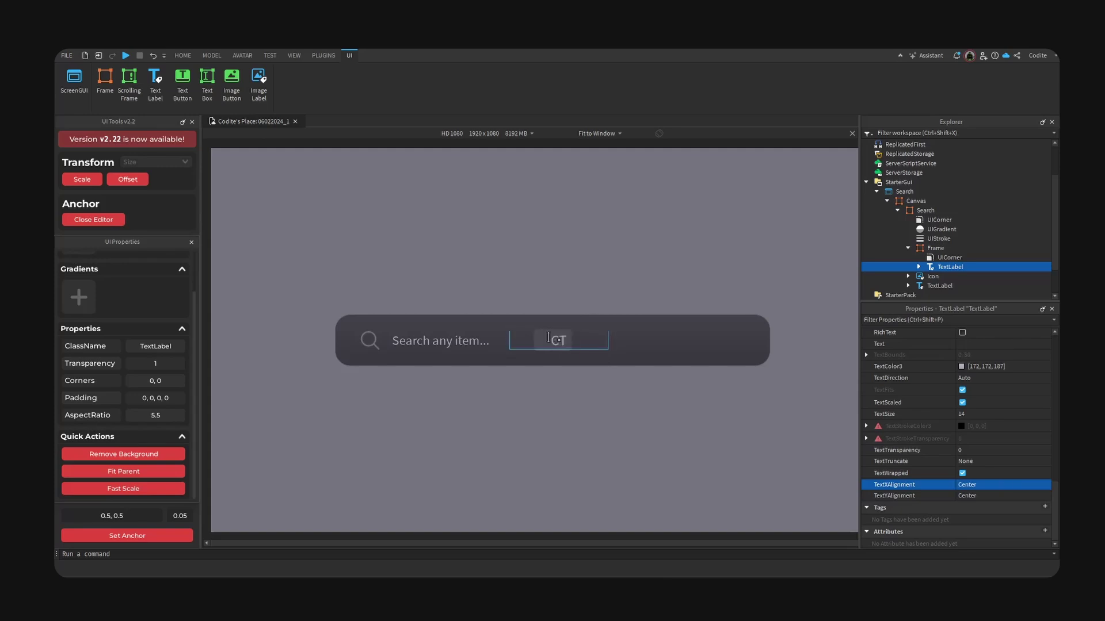
{"action": "key", "text": "Return"}
{"action": "left_click_drag", "start_coordinate": [608, 345], "coordinate": [584, 340]}
{"action": "scroll", "coordinate": [921, 402], "scroll_direction": "up", "scroll_amount": 4}
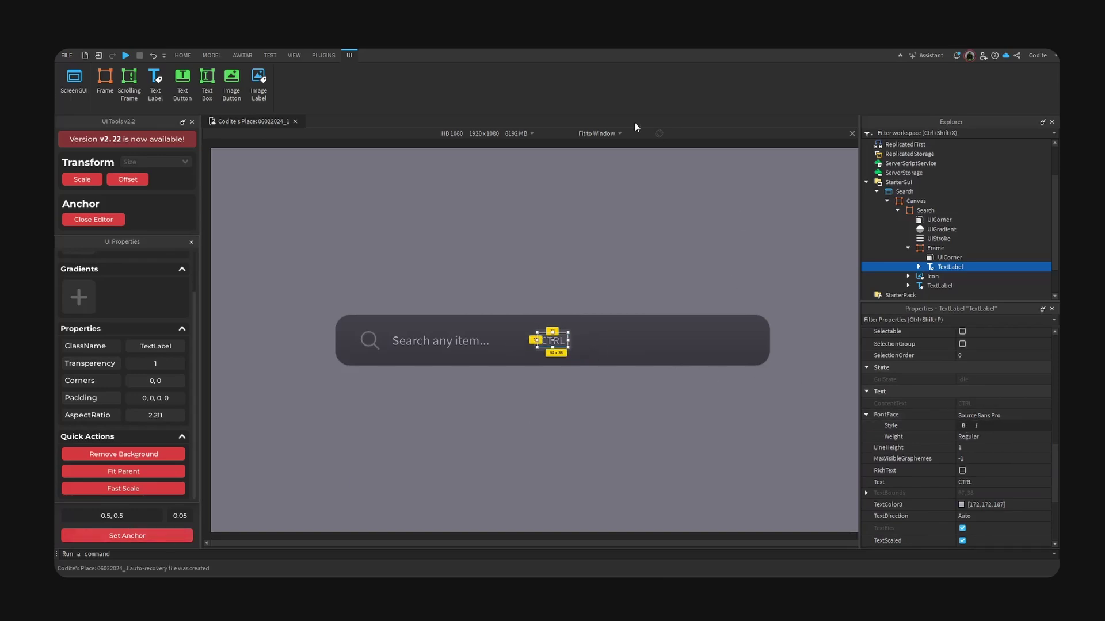
Step: Set the transparency of the UIStroke under the "CTRL" TextLabel to 0.7, viewing the design at actual resolution
{"action": "left_click", "coordinate": [598, 133]}
{"action": "left_click", "coordinate": [575, 157]}
{"action": "left_click_drag", "start_coordinate": [596, 551], "coordinate": [681, 547]}
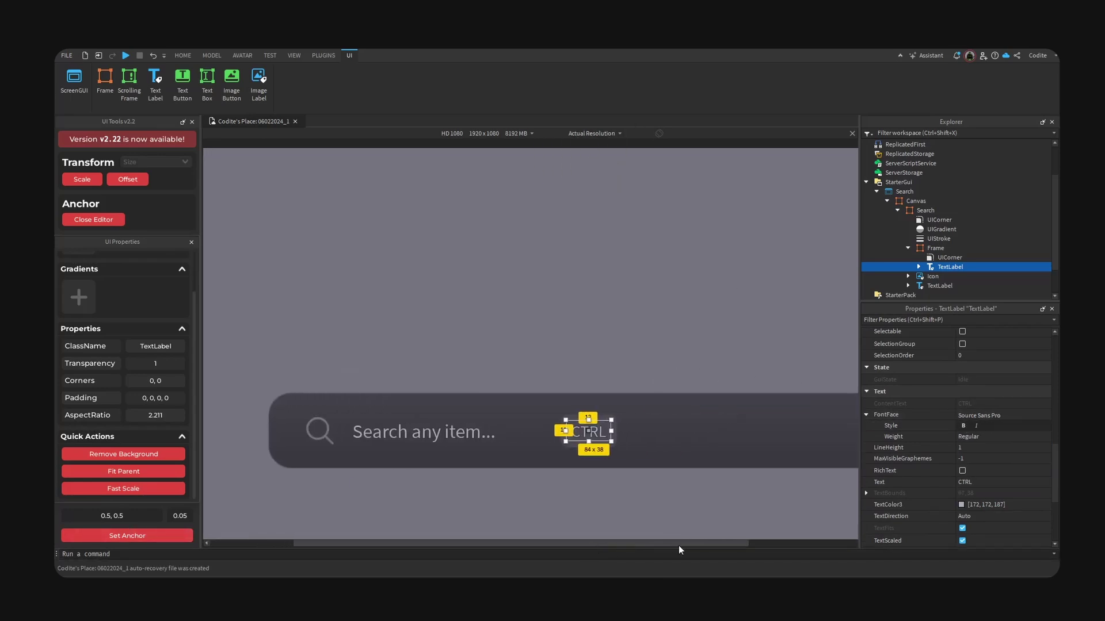
{"action": "left_click", "coordinate": [626, 468]}
{"action": "left_click", "coordinate": [598, 437]}
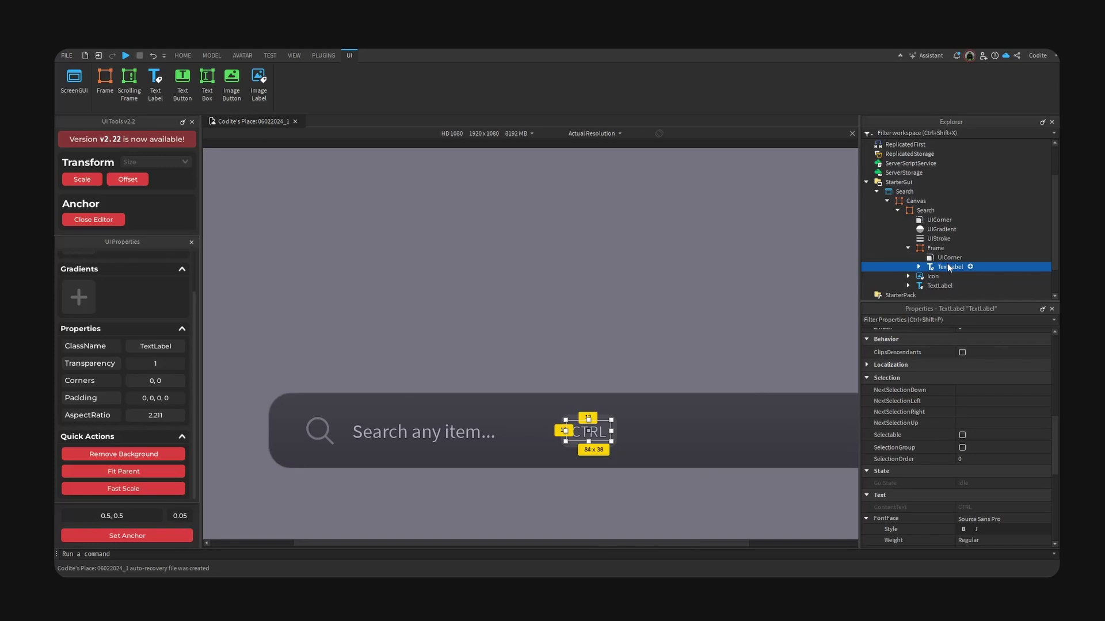
{"action": "left_click", "coordinate": [919, 267]}
{"action": "left_click", "coordinate": [958, 276]}
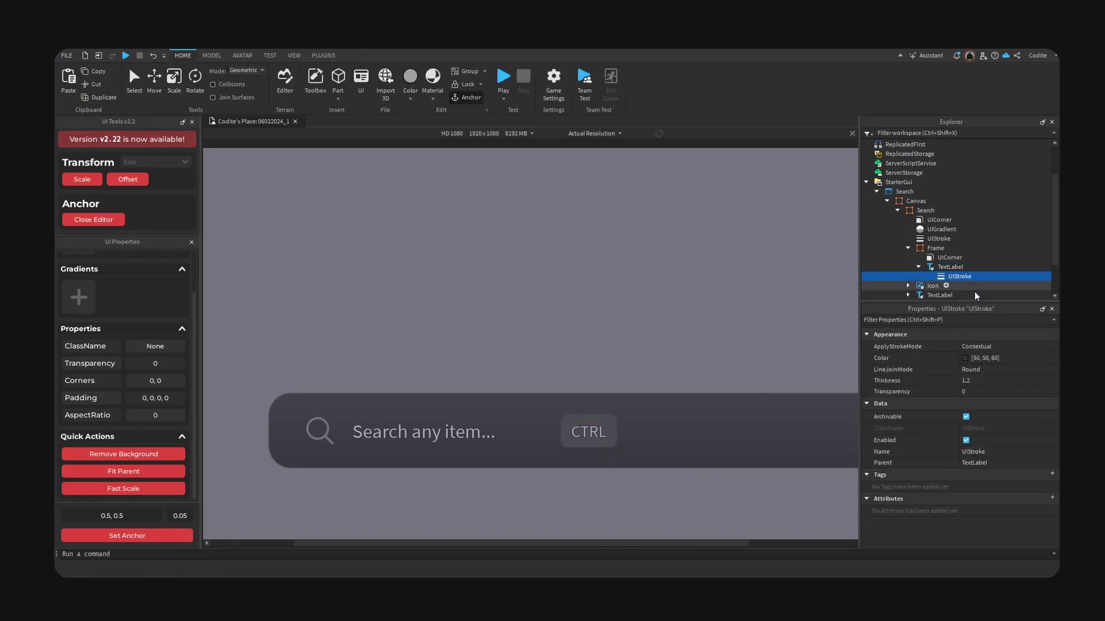
{"action": "left_click", "coordinate": [999, 396]}
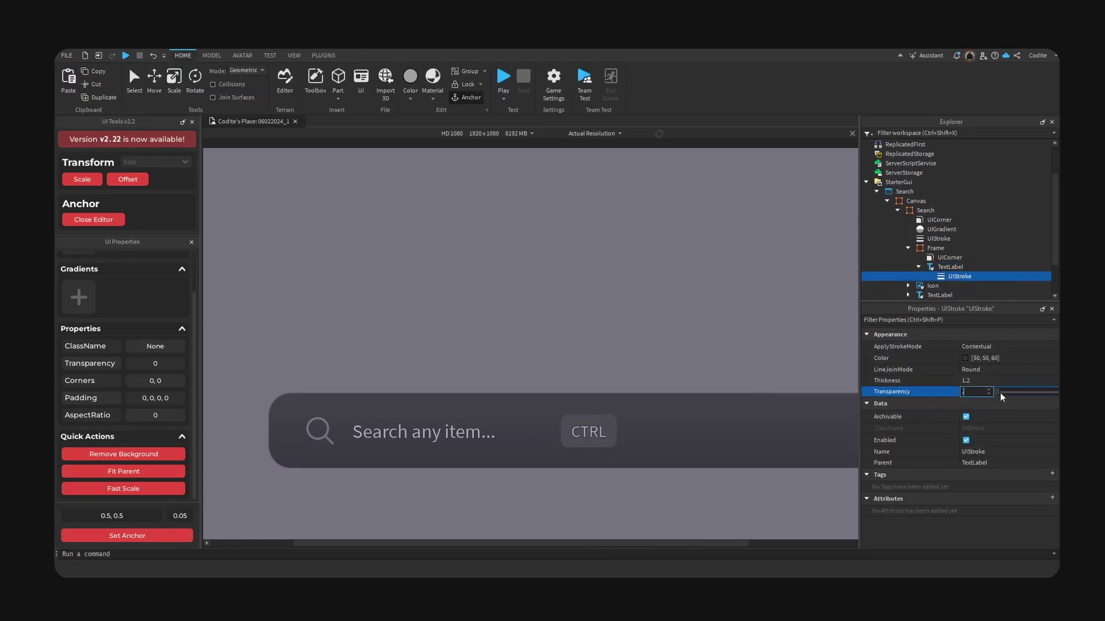
{"action": "type", "text": ".3"}
{"action": "key", "text": "BackSpace"}
{"action": "type", "text": "7"}
{"action": "key", "text": "Return"}
Step: Move the "CTRL" key Frame toward the far right end of the search bar
{"action": "left_click", "coordinate": [600, 423]}
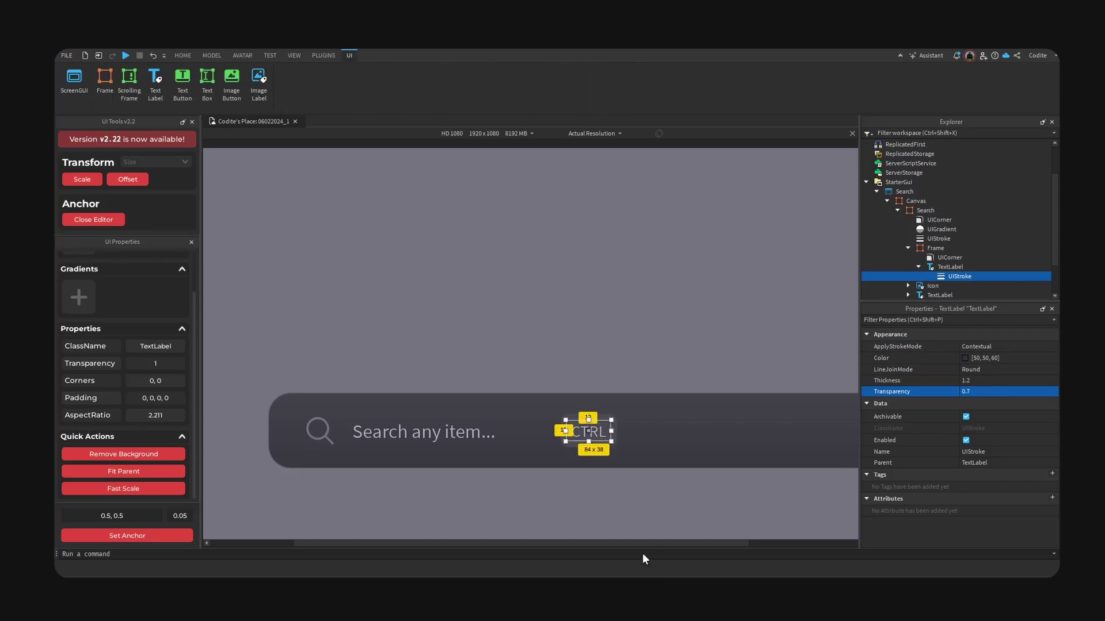
{"action": "left_click_drag", "start_coordinate": [643, 543], "coordinate": [730, 543]}
{"action": "left_click", "coordinate": [473, 418]}
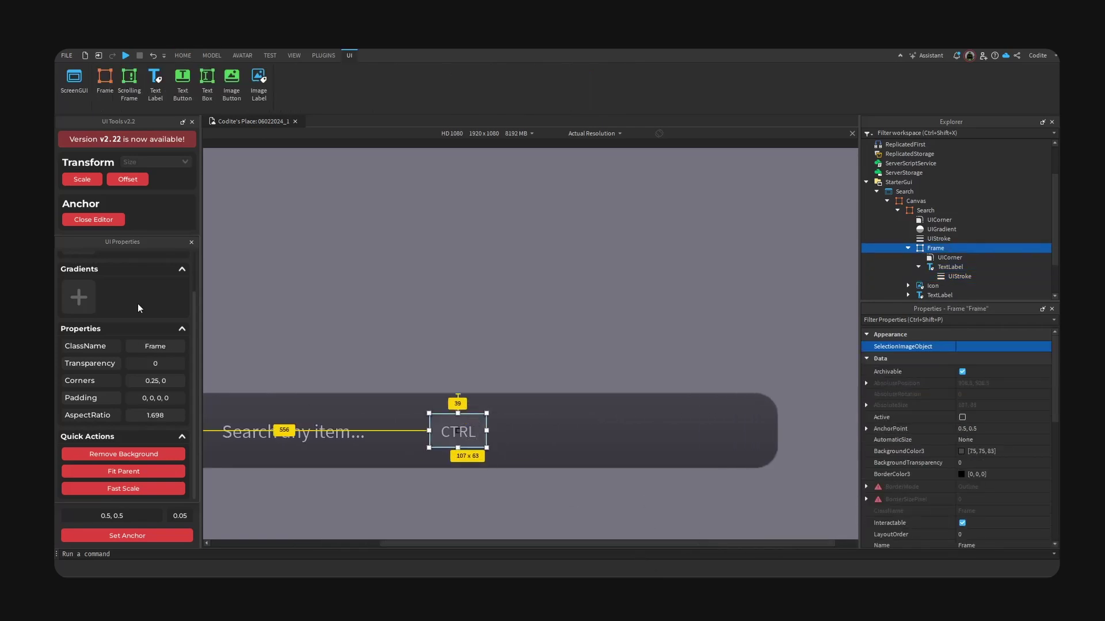
{"action": "left_click_drag", "start_coordinate": [477, 420], "coordinate": [750, 420]}
Step: Duplicate the "CTRL" key Frame beside the original and replace the copy's text with "A"
{"action": "key", "text": "ctrl+d"}
{"action": "double_click", "coordinate": [723, 431]}
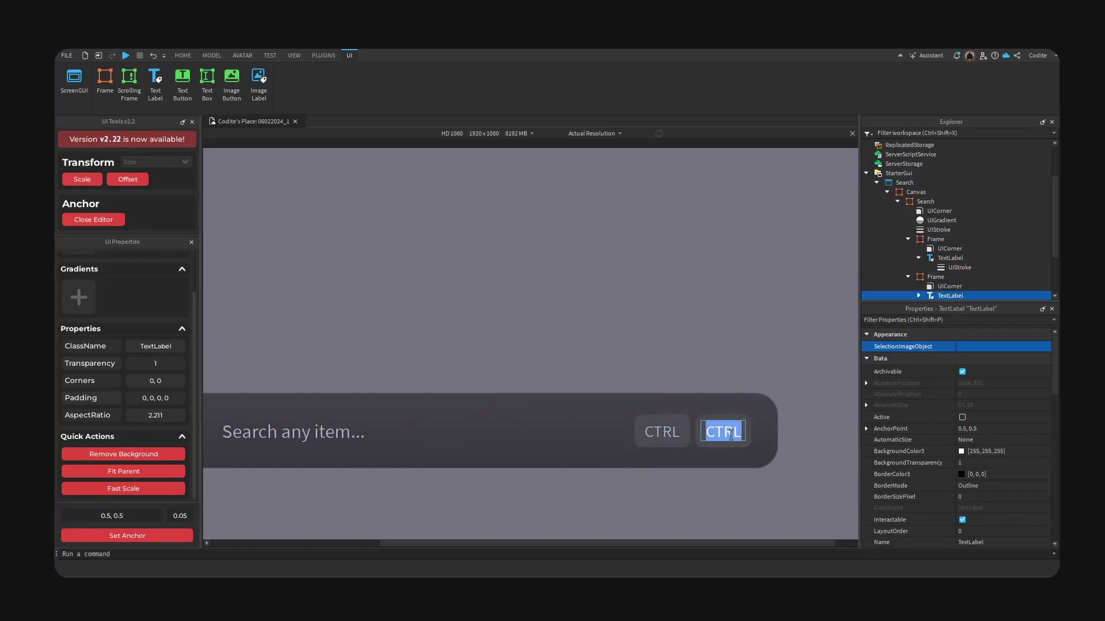
{"action": "type", "text": "A"}
Step: Narrow the "A" key Frame to about 61 by 62 pixels, keeping its left edge in place
{"action": "left_click", "coordinate": [736, 422]}
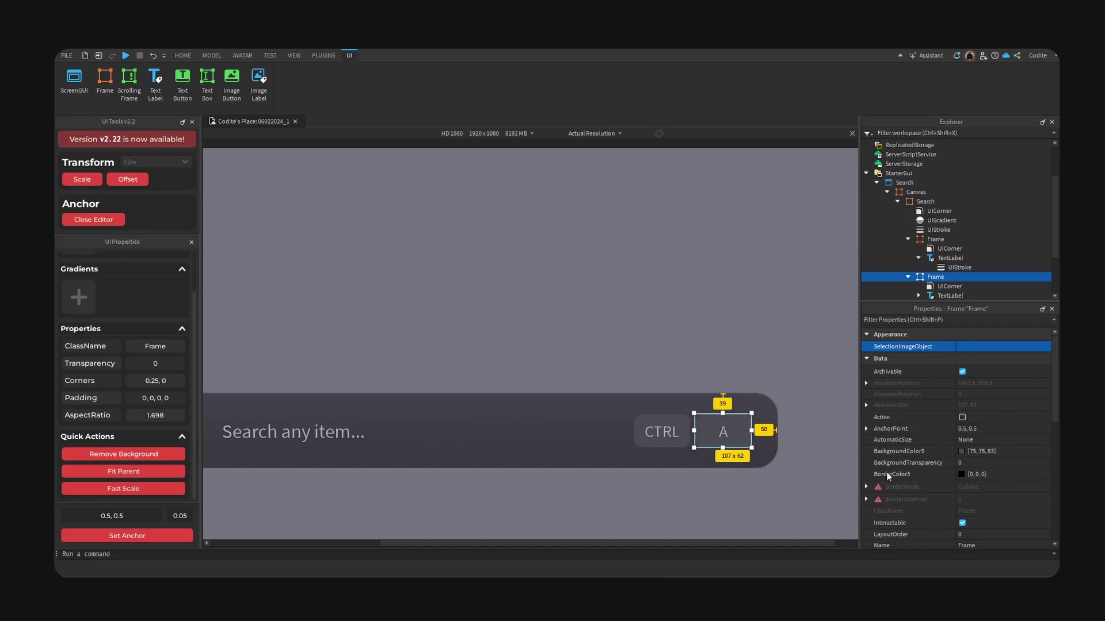
{"action": "scroll", "coordinate": [886, 472], "scroll_direction": "down", "scroll_amount": 5}
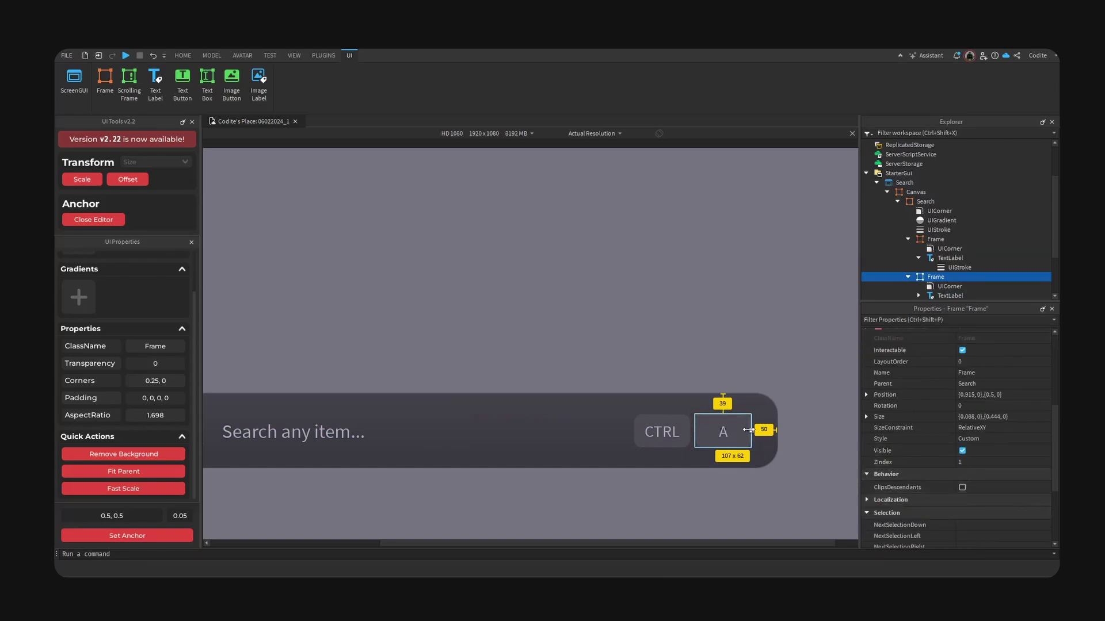
{"action": "left_click_drag", "start_coordinate": [748, 430], "coordinate": [727, 430]}
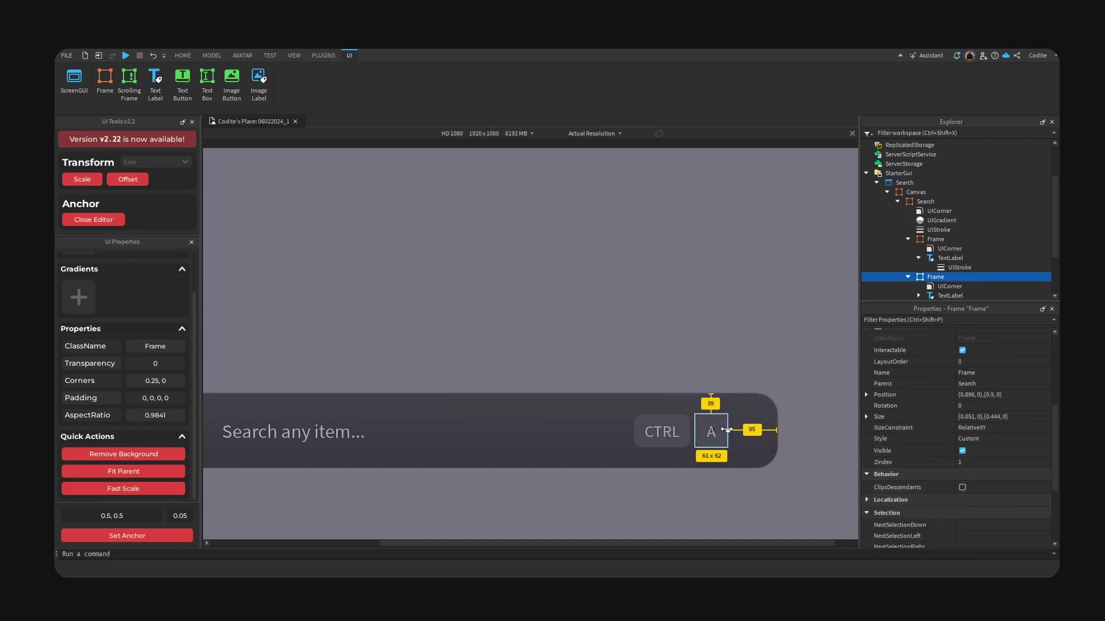
Step: Select the "CTRL" and "A" key Frames together and shift them slightly right toward the search bar's edge
{"action": "left_click", "coordinate": [734, 434]}
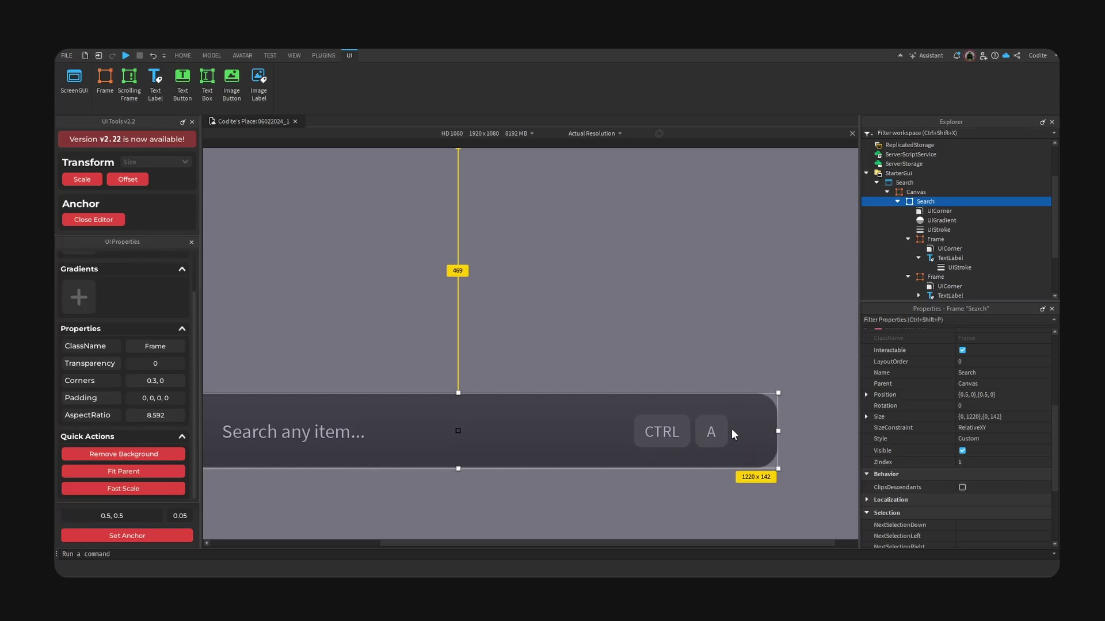
{"action": "left_click", "coordinate": [712, 425]}
{"action": "left_click", "coordinate": [680, 420], "text": "ctrl"}
{"action": "left_click_drag", "start_coordinate": [680, 420], "coordinate": [695, 419]}
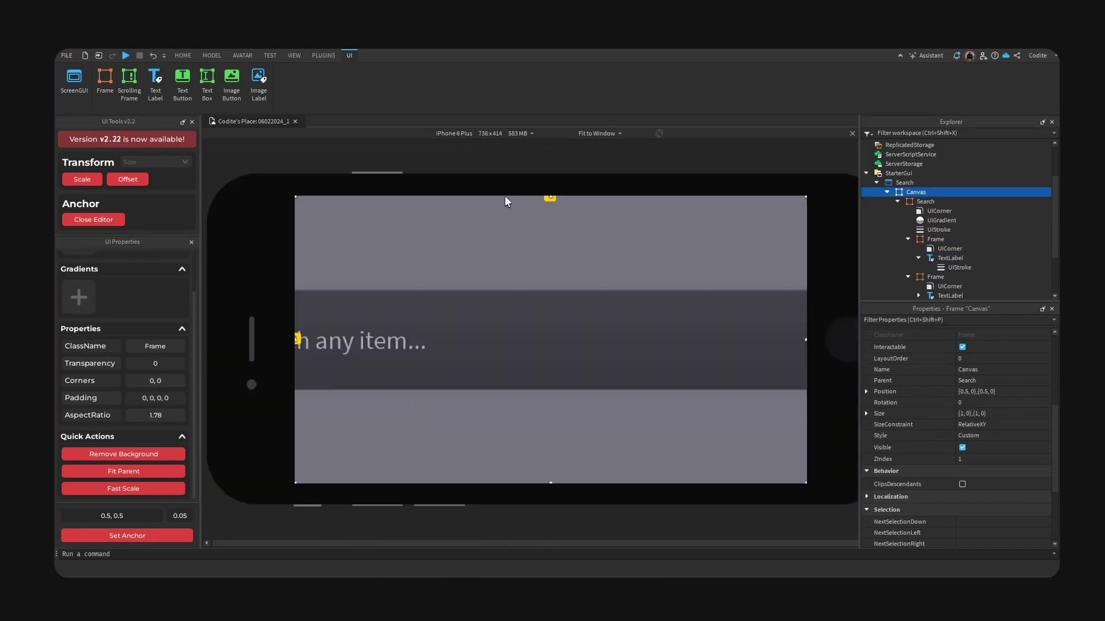
Step: Return the preview device to HD 1080 and convert the Search frame's size from offset to scale
{"action": "left_click", "coordinate": [494, 133]}
{"action": "left_click", "coordinate": [454, 521]}
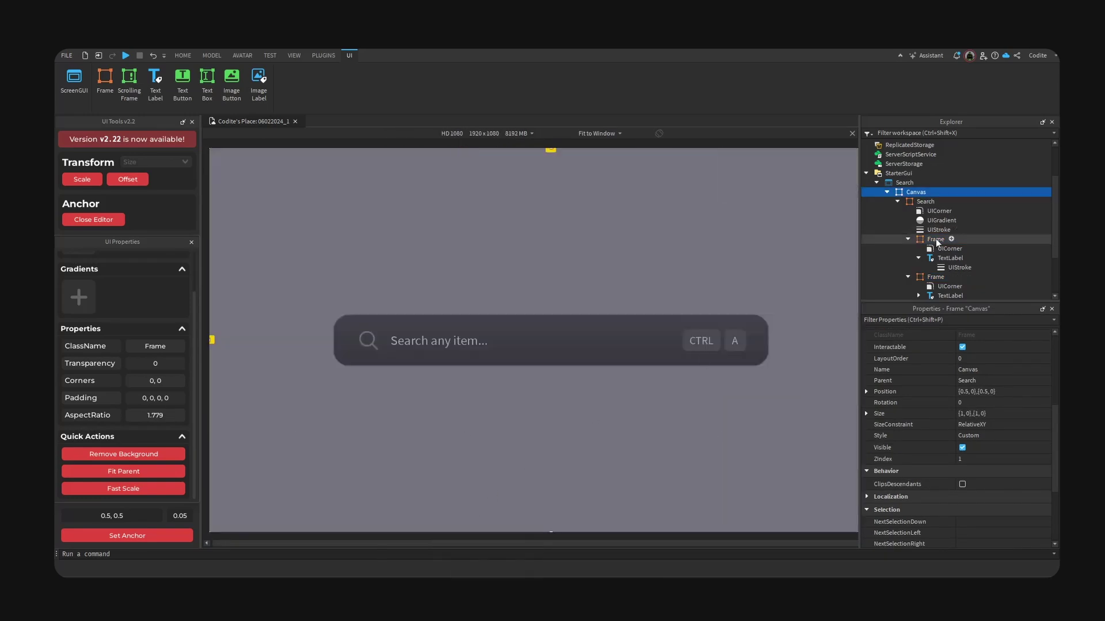
{"action": "left_click", "coordinate": [897, 202]}
{"action": "left_click", "coordinate": [916, 248]}
{"action": "scroll", "coordinate": [1012, 461], "scroll_direction": "down", "scroll_amount": 5}
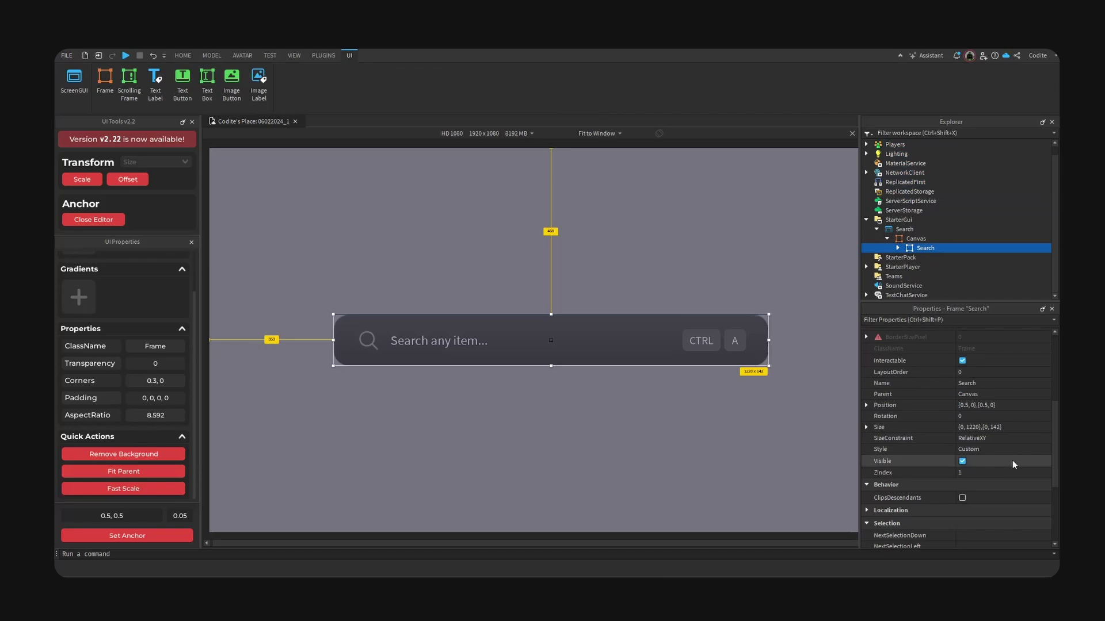
{"action": "scroll", "coordinate": [1014, 443], "scroll_direction": "up", "scroll_amount": 3}
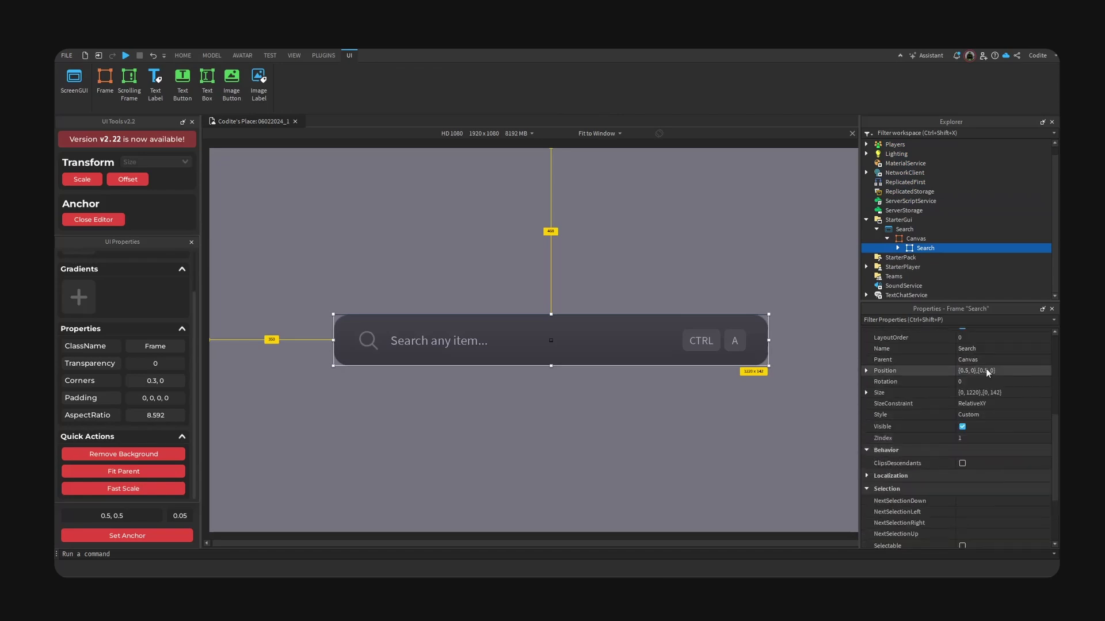
{"action": "left_click", "coordinate": [82, 179]}
Step: Check the scaled search bar on the Samsung GT-N5110 preview, and return to HD 1080
{"action": "left_click", "coordinate": [490, 134]}
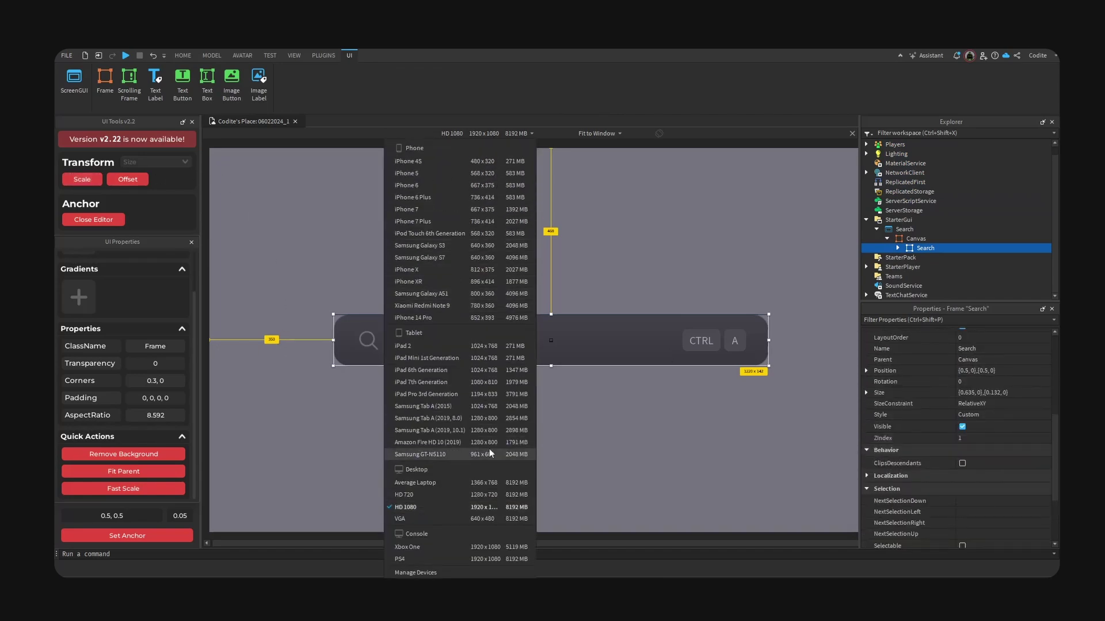
{"action": "left_click", "coordinate": [490, 454]}
{"action": "left_click", "coordinate": [486, 133]}
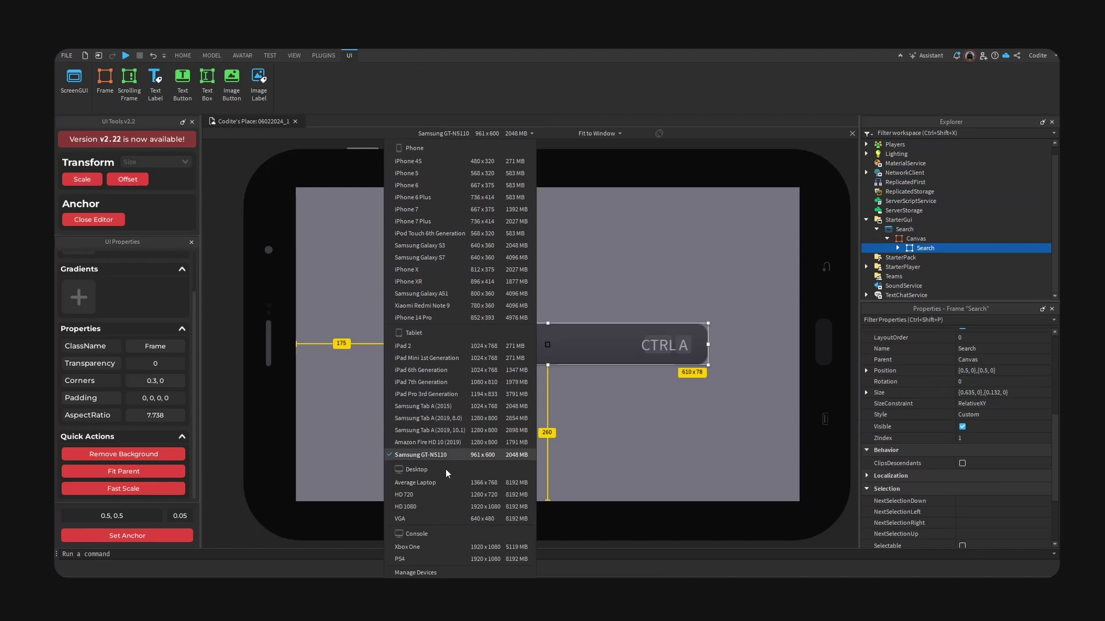
{"action": "left_click", "coordinate": [451, 506]}
Step: Convert the sizes of the "Search any item...", "CTRL" and "A" TextLabels to scale together
{"action": "left_click", "coordinate": [457, 340]}
{"action": "left_click", "coordinate": [703, 340], "text": "ctrl"}
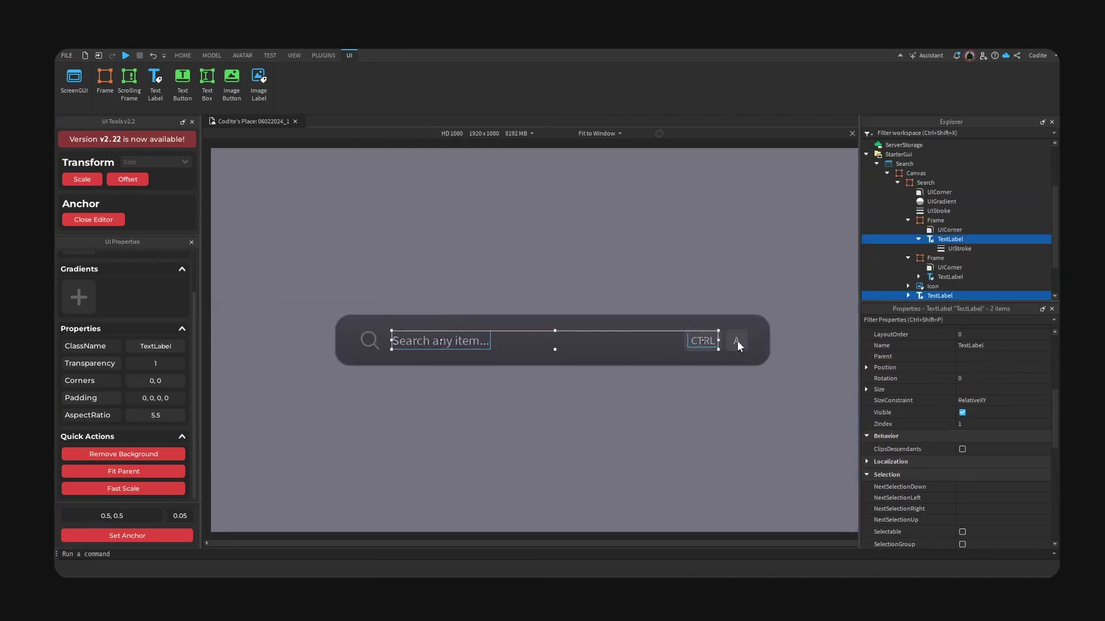
{"action": "left_click", "coordinate": [737, 341], "text": "ctrl"}
{"action": "left_click", "coordinate": [82, 179]}
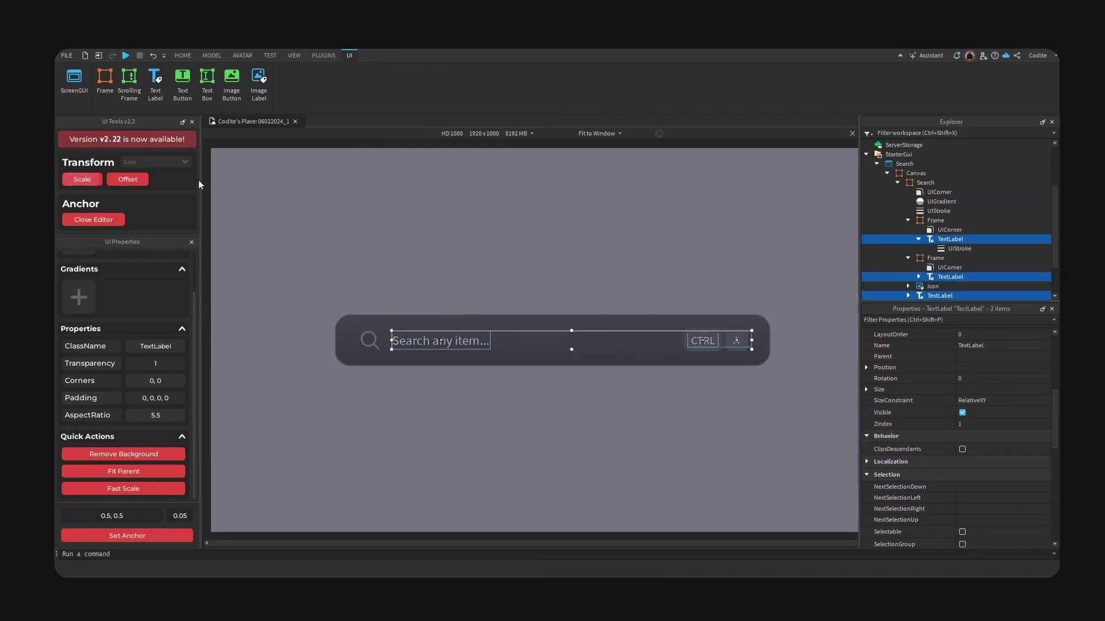
{"action": "left_click", "coordinate": [724, 303]}
Step: Preview the search bar on the Samsung Tab A (2015) and collapse the Search frame's hierarchy
{"action": "left_click", "coordinate": [484, 134]}
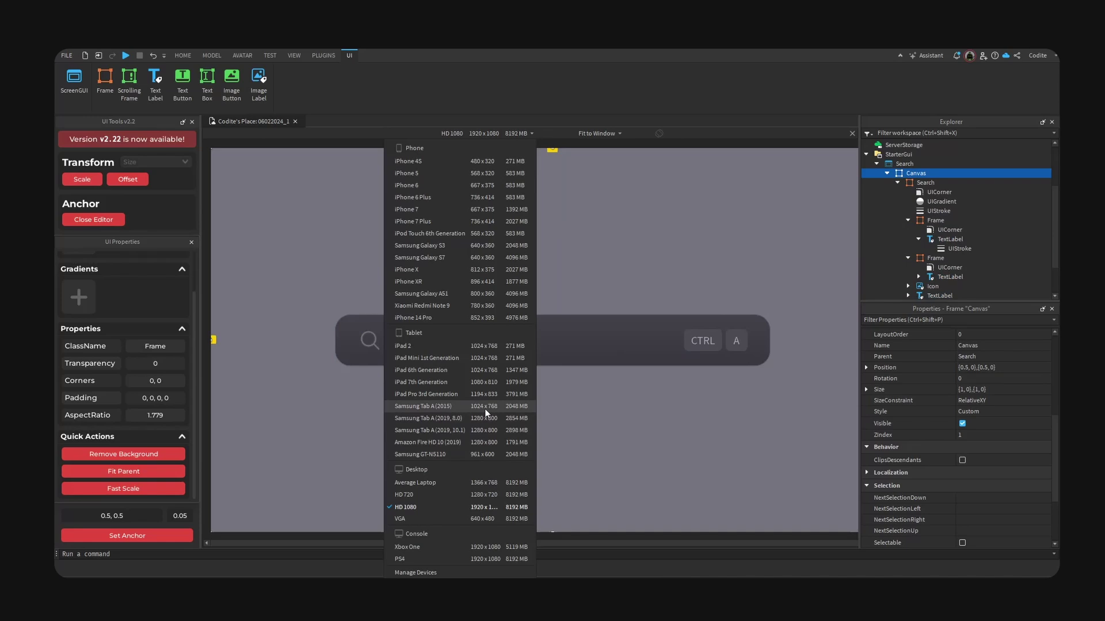
{"action": "left_click", "coordinate": [485, 409]}
{"action": "left_click", "coordinate": [964, 231]}
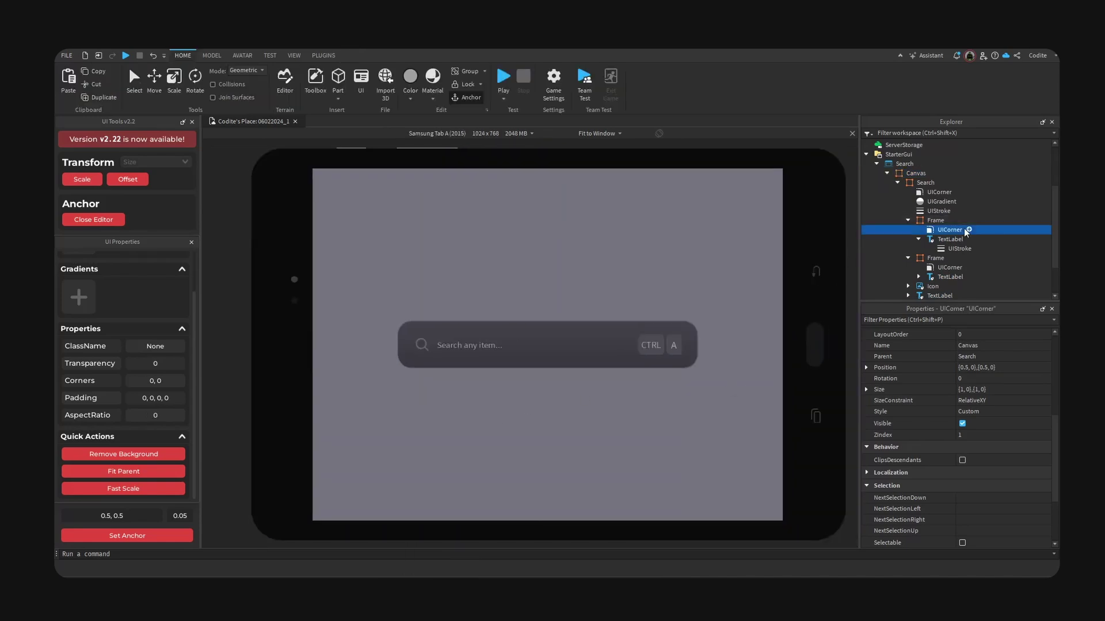
{"action": "left_click", "coordinate": [908, 221]}
{"action": "left_click", "coordinate": [898, 183]}
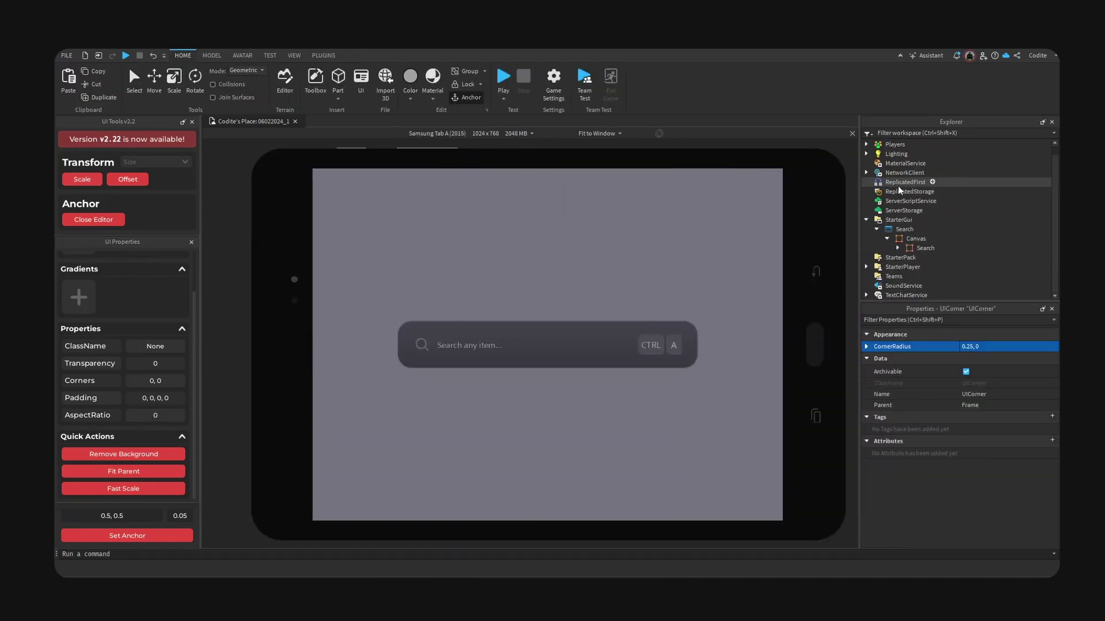
Step: Examine the search bar's scaling on the iPad Pro 3rd Generation and Samsung Tab A (2019, 10.1) previews, using actual resolution
{"action": "left_click", "coordinate": [521, 133]}
{"action": "left_click", "coordinate": [484, 397]}
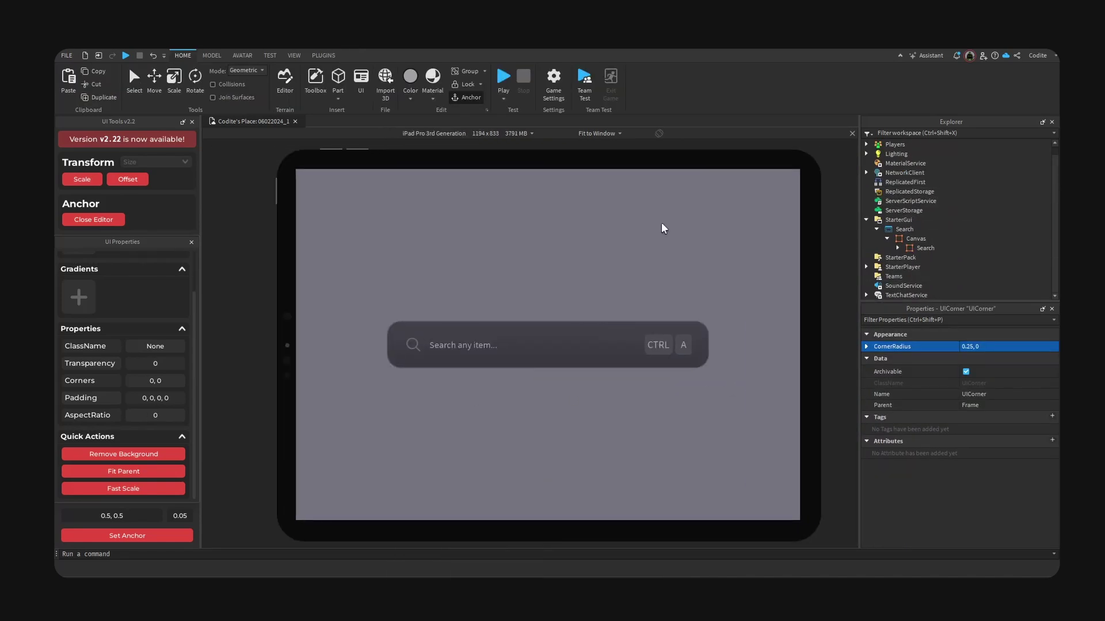
{"action": "left_click", "coordinate": [618, 133]}
{"action": "left_click", "coordinate": [464, 133]}
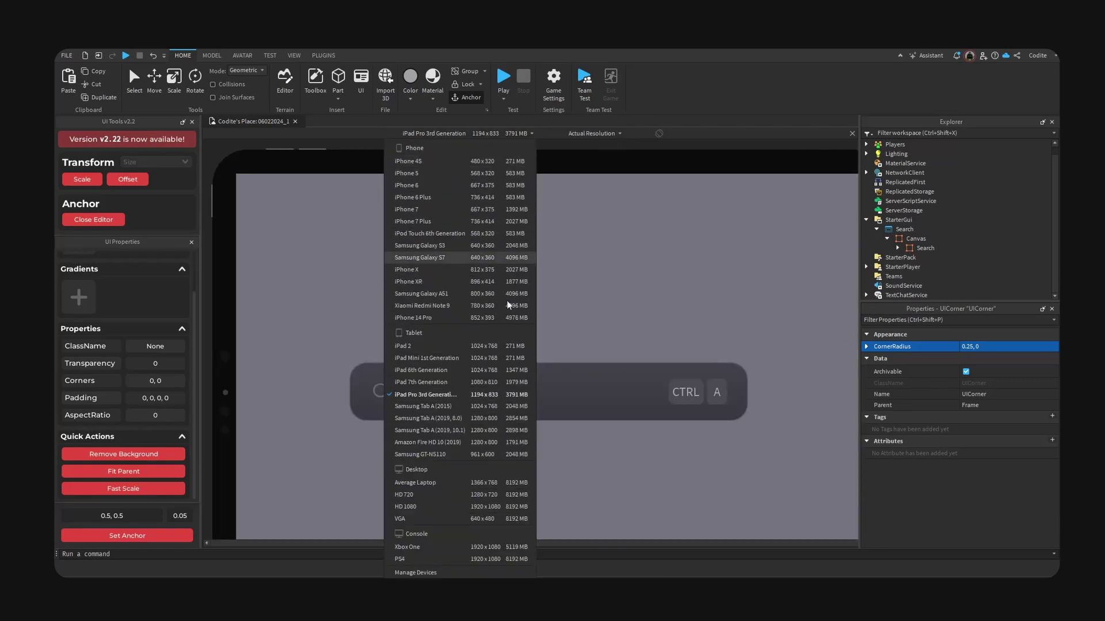
{"action": "left_click", "coordinate": [429, 430]}
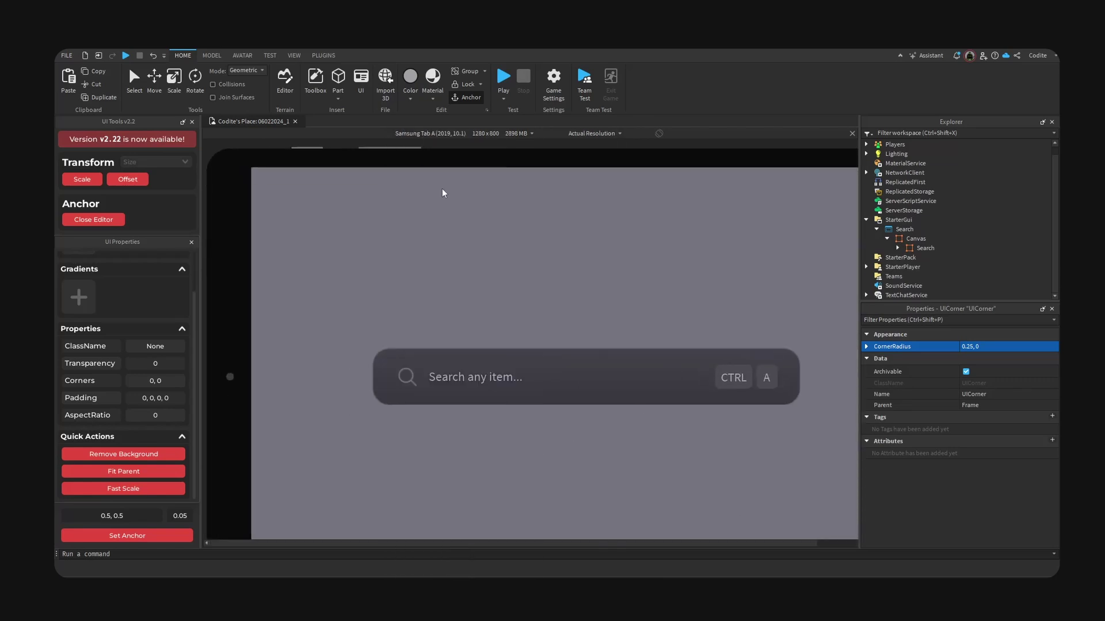
Step: Return the preview to HD 1080 fitted to the window, and widen the viewport by narrowing the Explorer and Properties area
{"action": "left_click", "coordinate": [461, 133]}
{"action": "left_click", "coordinate": [458, 254]}
{"action": "left_click", "coordinate": [492, 135]}
{"action": "left_click", "coordinate": [455, 510]}
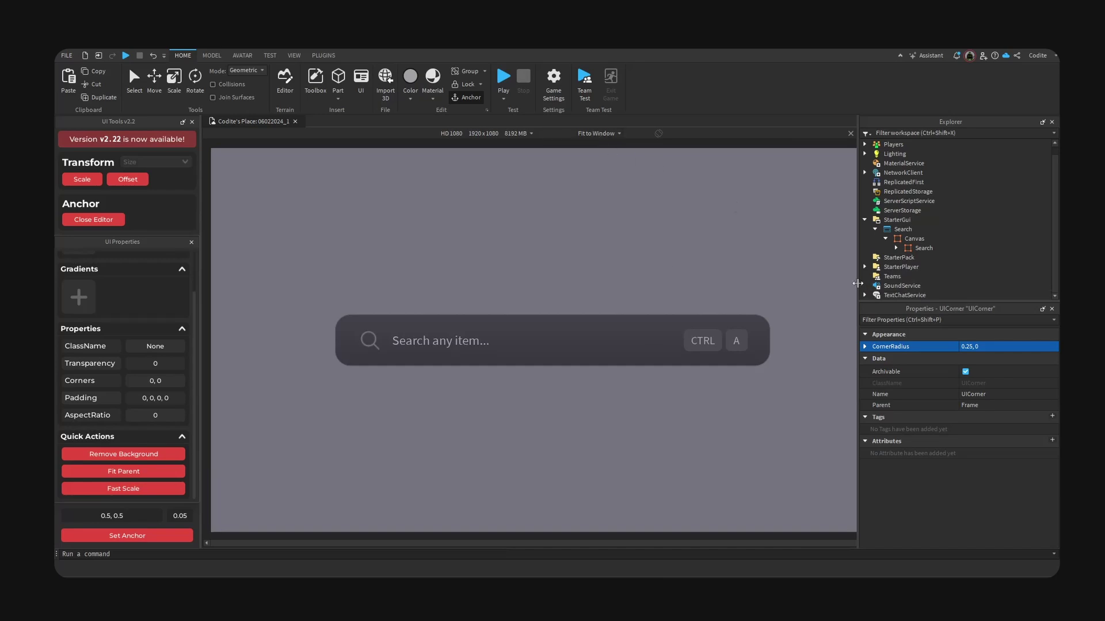
{"action": "left_click_drag", "start_coordinate": [857, 283], "coordinate": [956, 282]}
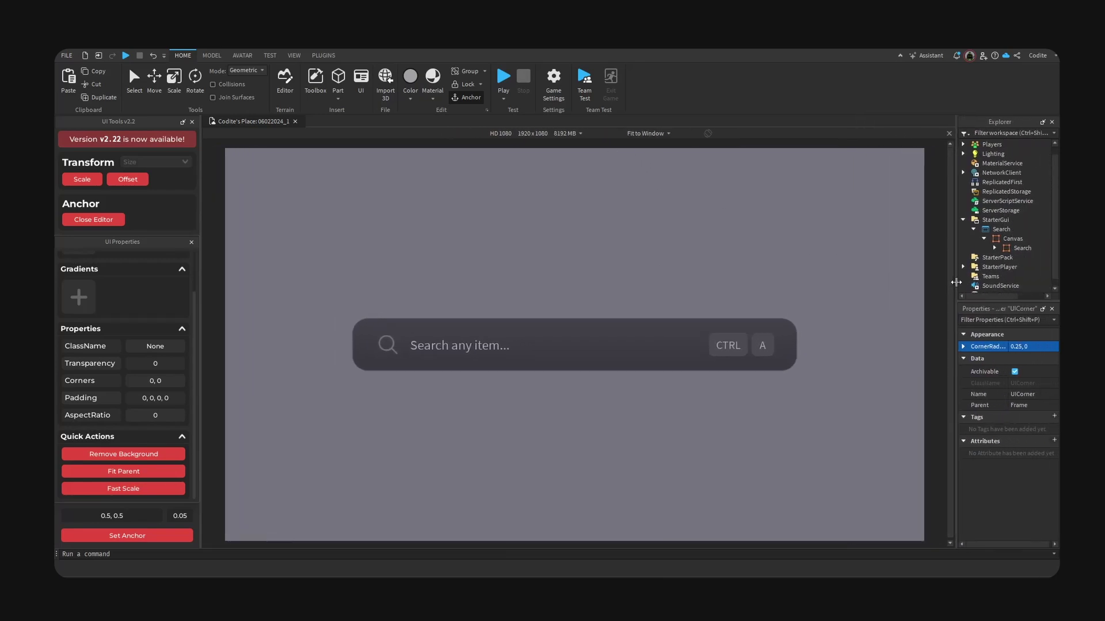